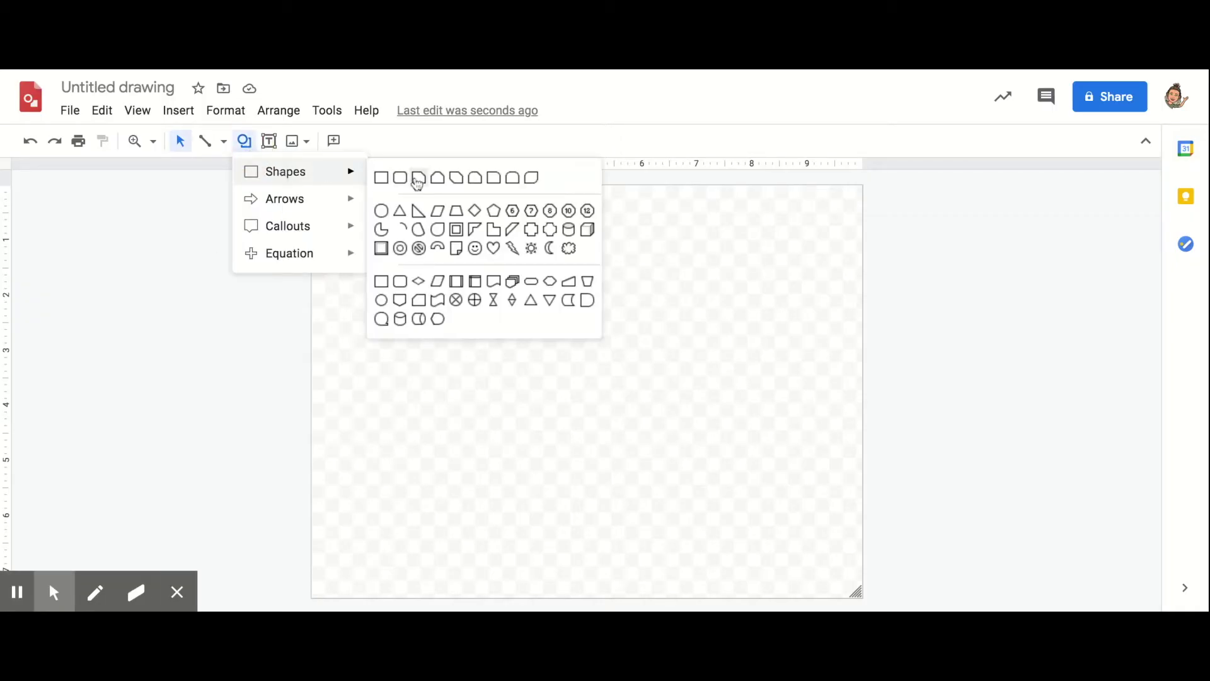
pyautogui.click(386, 213)
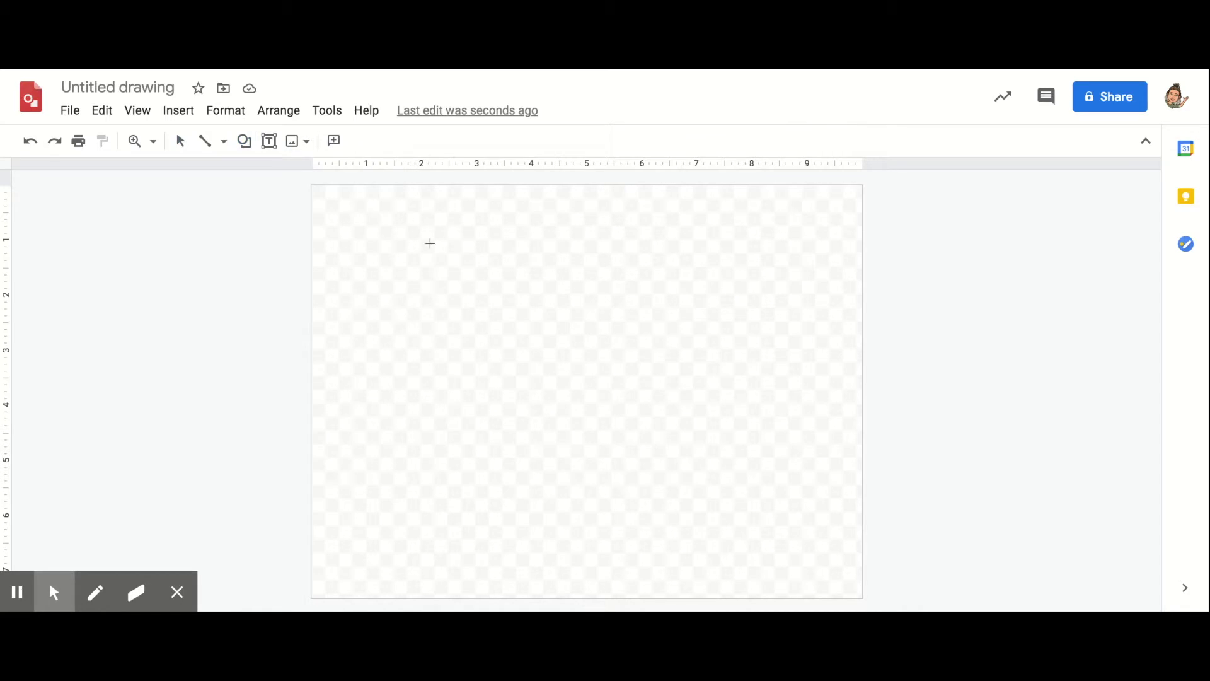
pyautogui.moveTo(430, 243); pyautogui.dragTo(690, 435)
pyautogui.press('Delete')
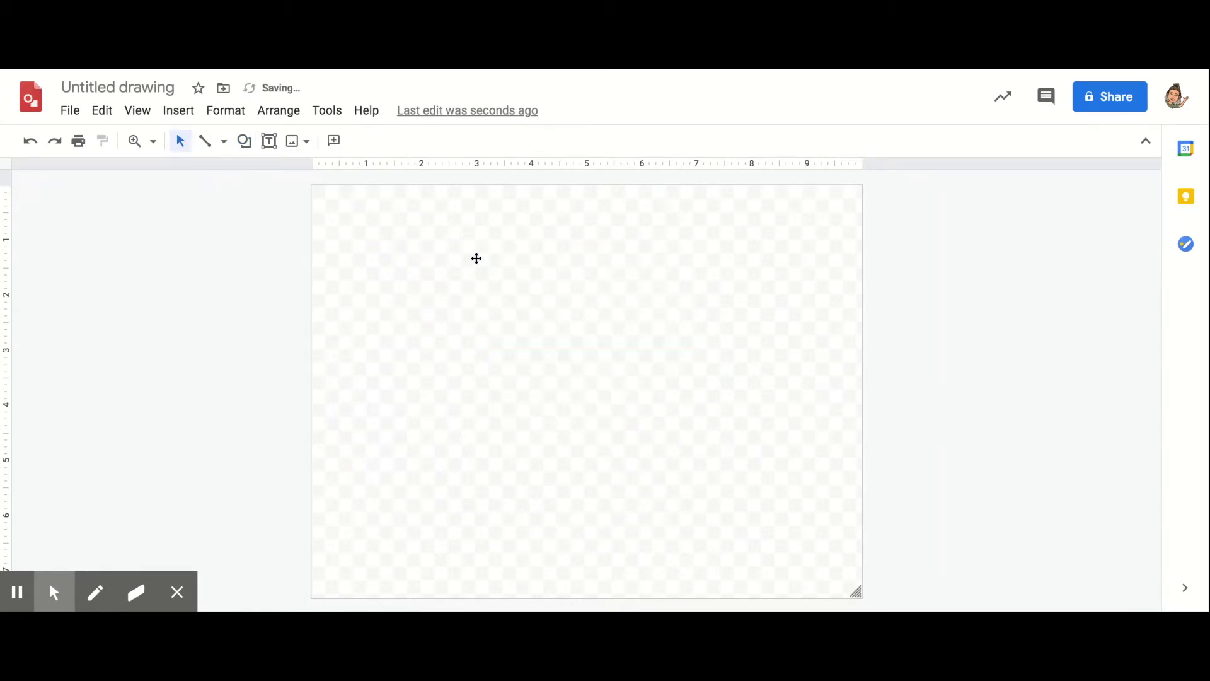
pyautogui.moveTo(399, 218); pyautogui.dragTo(782, 527)
# - Draw a circle nearly as tall as the canvas and move it close to the canvas centre
pyautogui.click(244, 141)
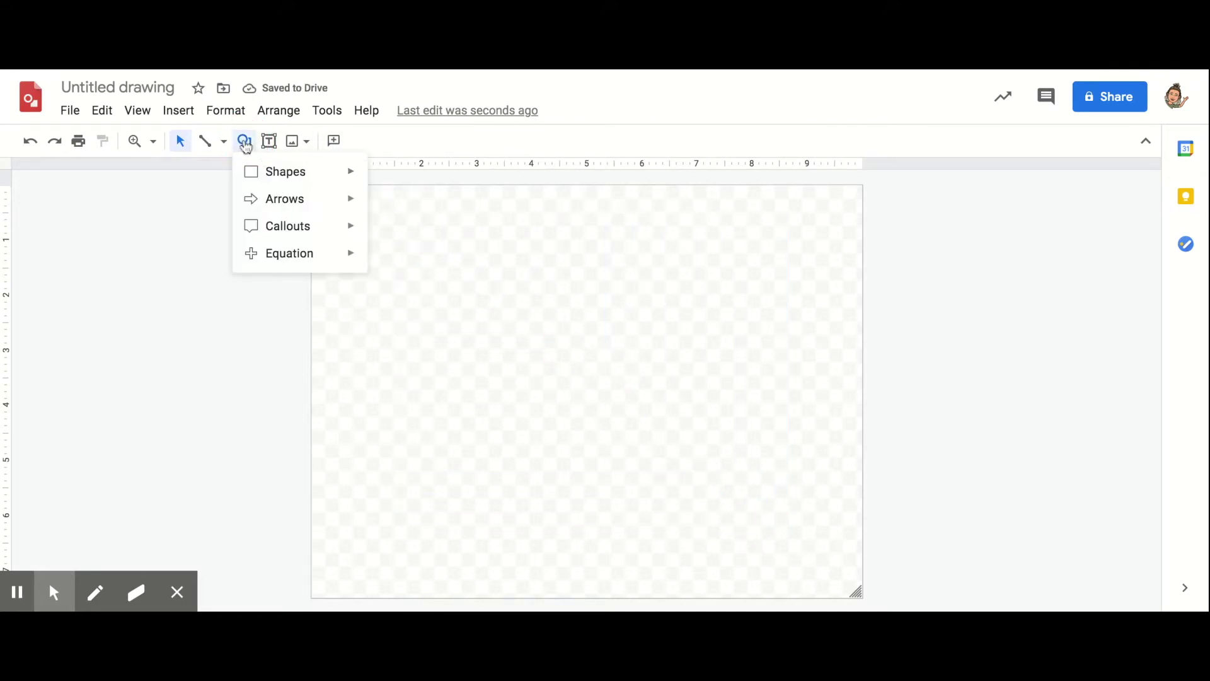
pyautogui.moveTo(284, 172)
pyautogui.click(386, 212)
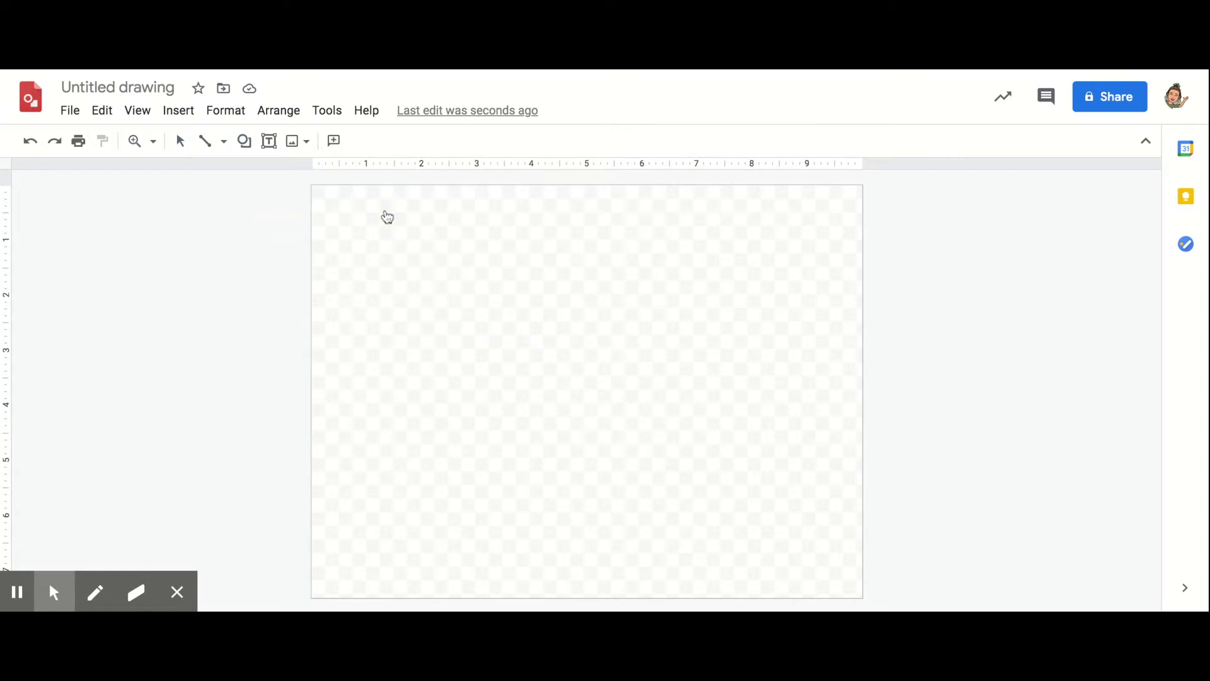
pyautogui.moveTo(387, 212)
pyautogui.mouseDown()
pyautogui.moveTo(643, 481)
pyautogui.moveTo(765, 566)
pyautogui.mouseUp()
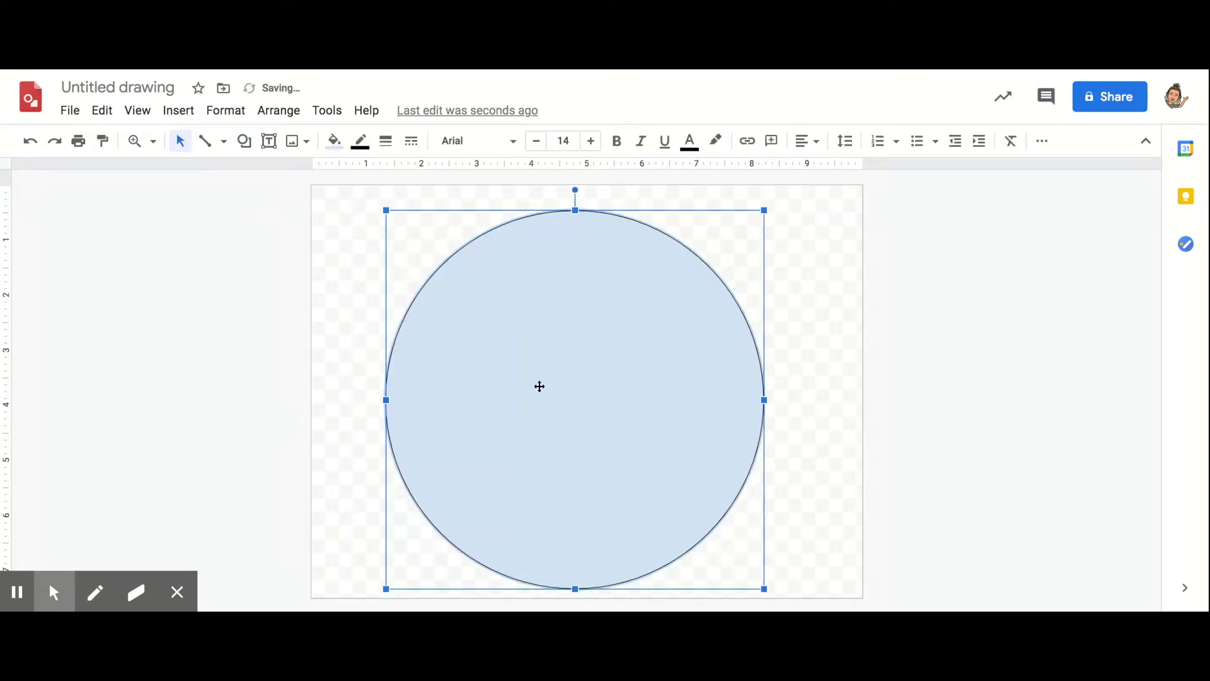
pyautogui.moveTo(633, 300); pyautogui.dragTo(656, 291)
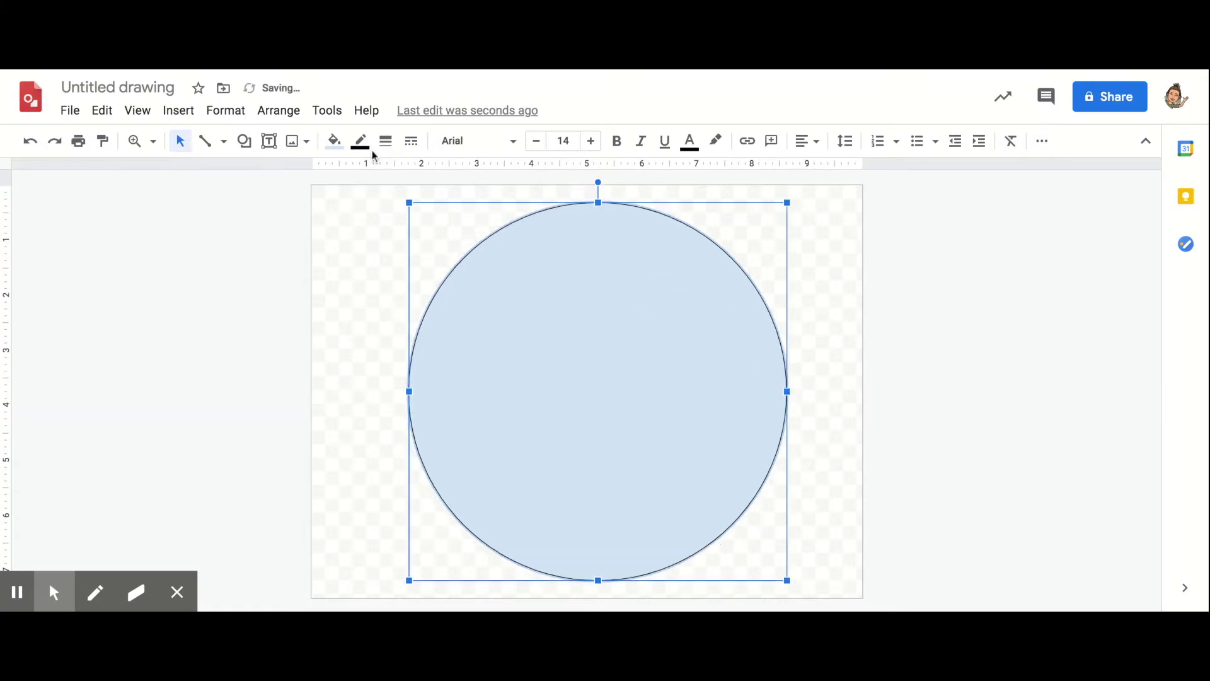
# - Set the circle's fill and border to the same light pink
pyautogui.click(334, 141)
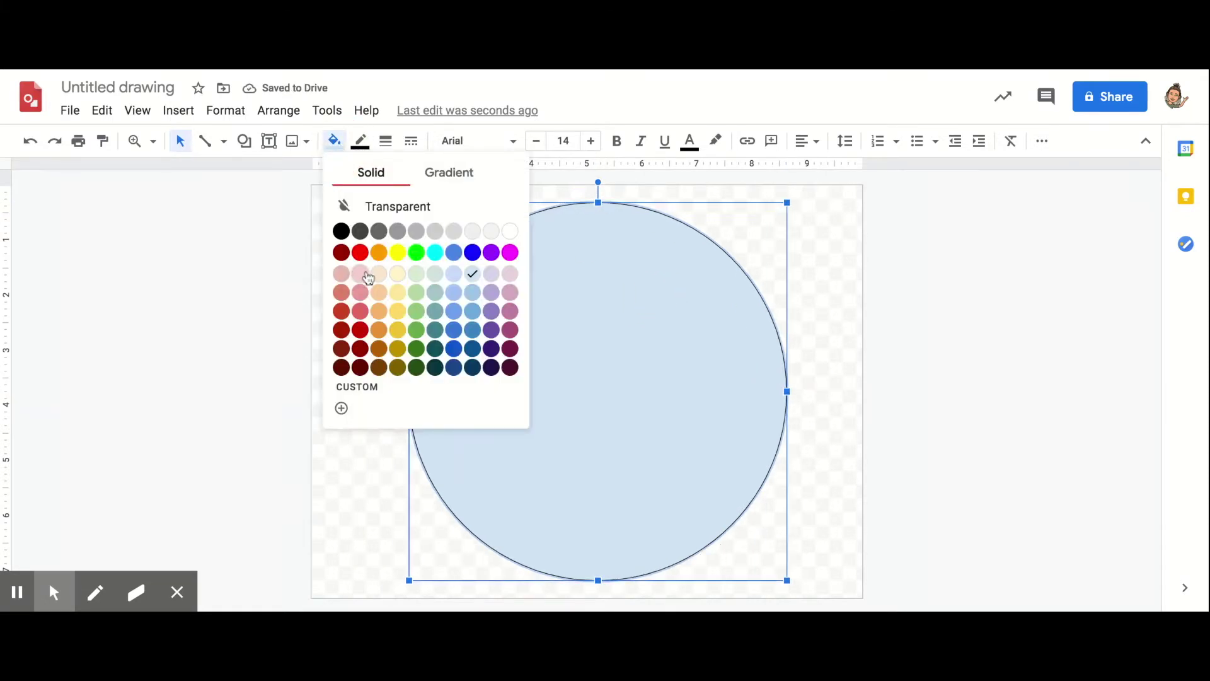
pyautogui.click(360, 273)
pyautogui.click(361, 153)
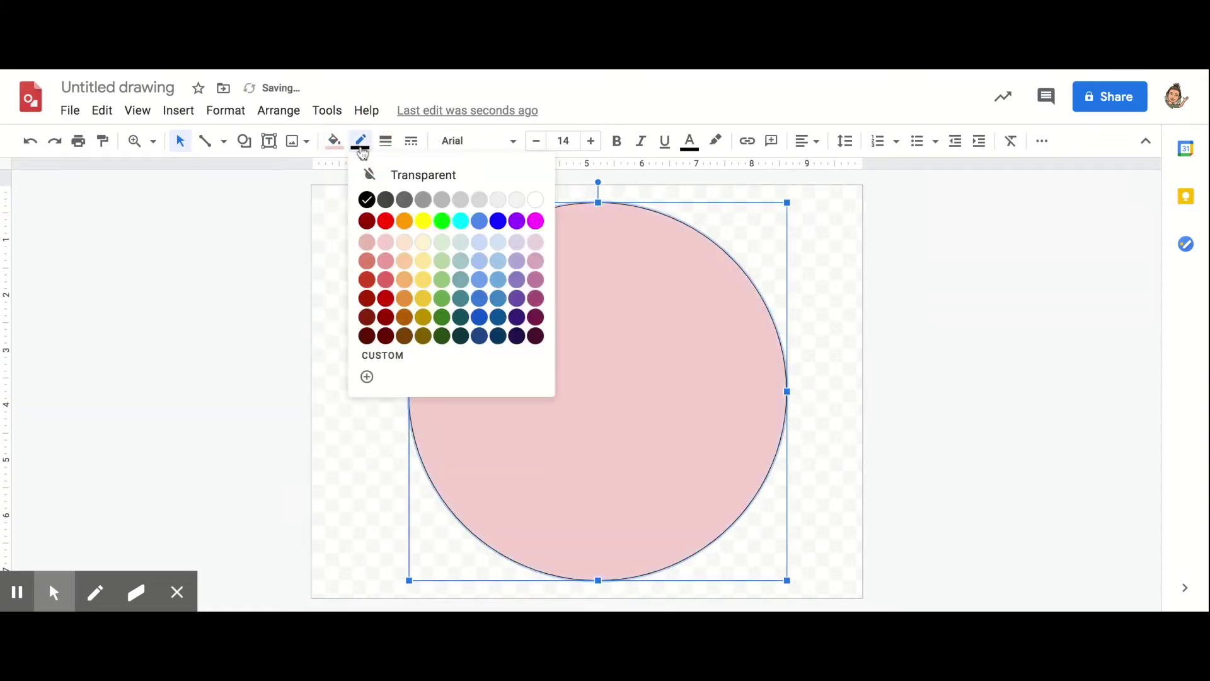
pyautogui.click(391, 248)
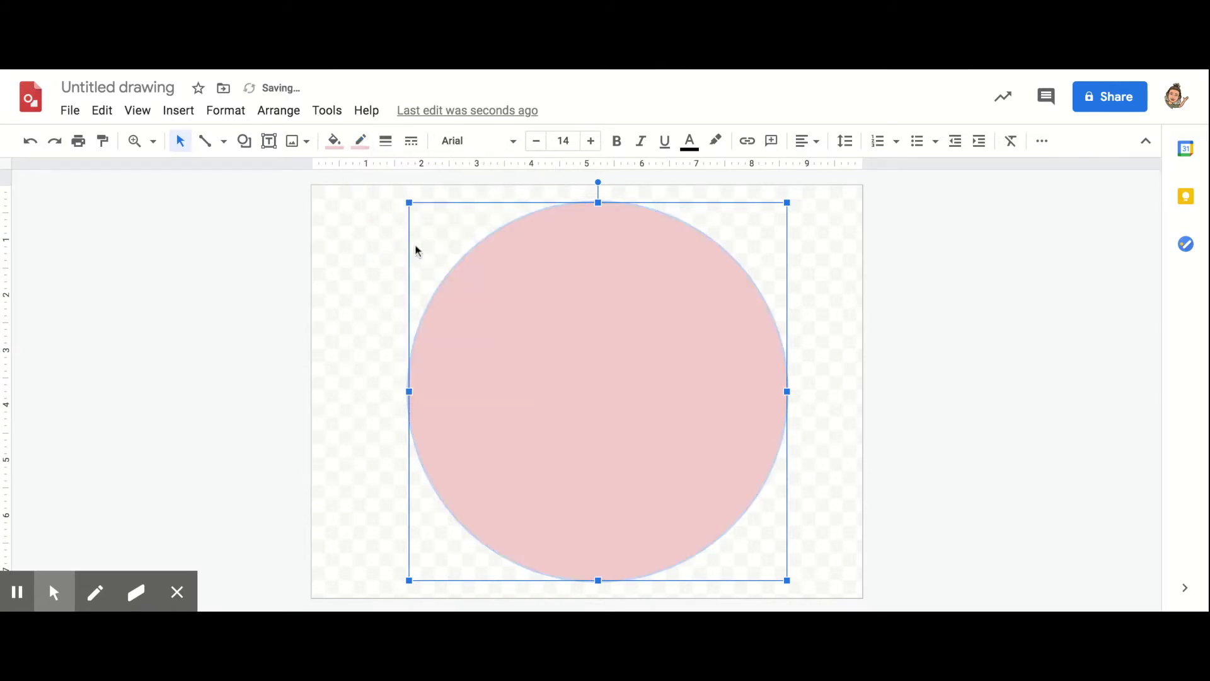
# - Set the circle's border to the custom very pale pink #faeeee
pyautogui.click(360, 141)
pyautogui.click(372, 173)
pyautogui.click(360, 141)
pyautogui.click(380, 243)
pyautogui.click(360, 141)
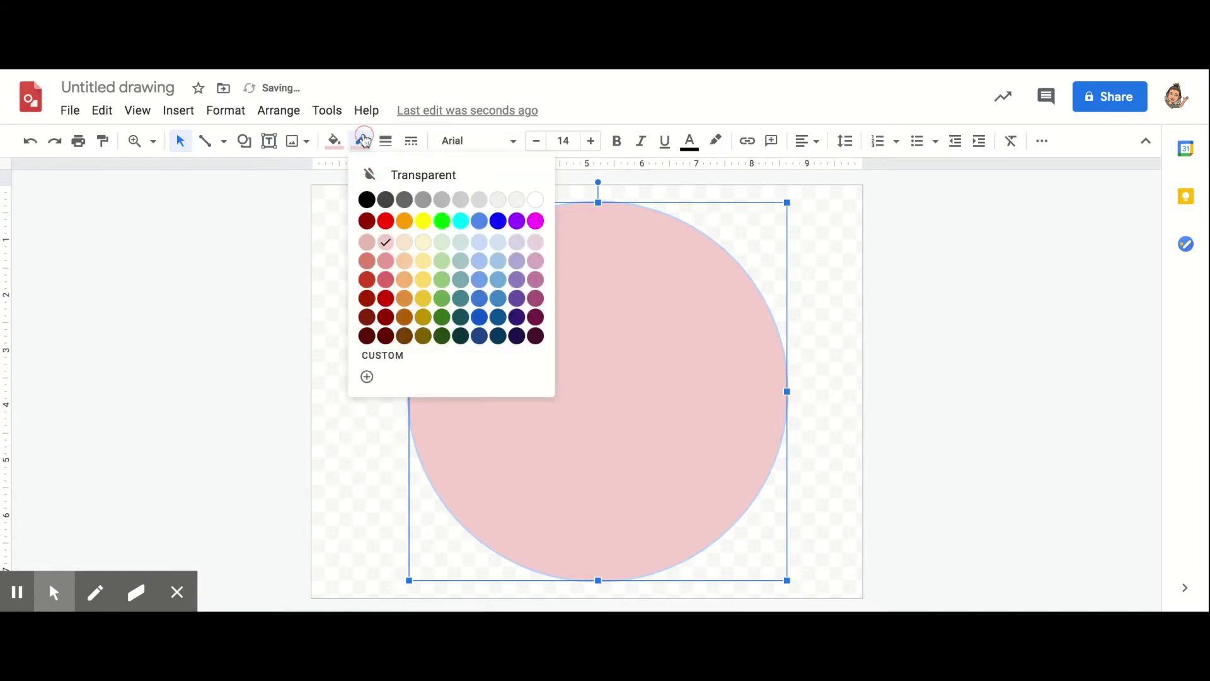
pyautogui.click(368, 378)
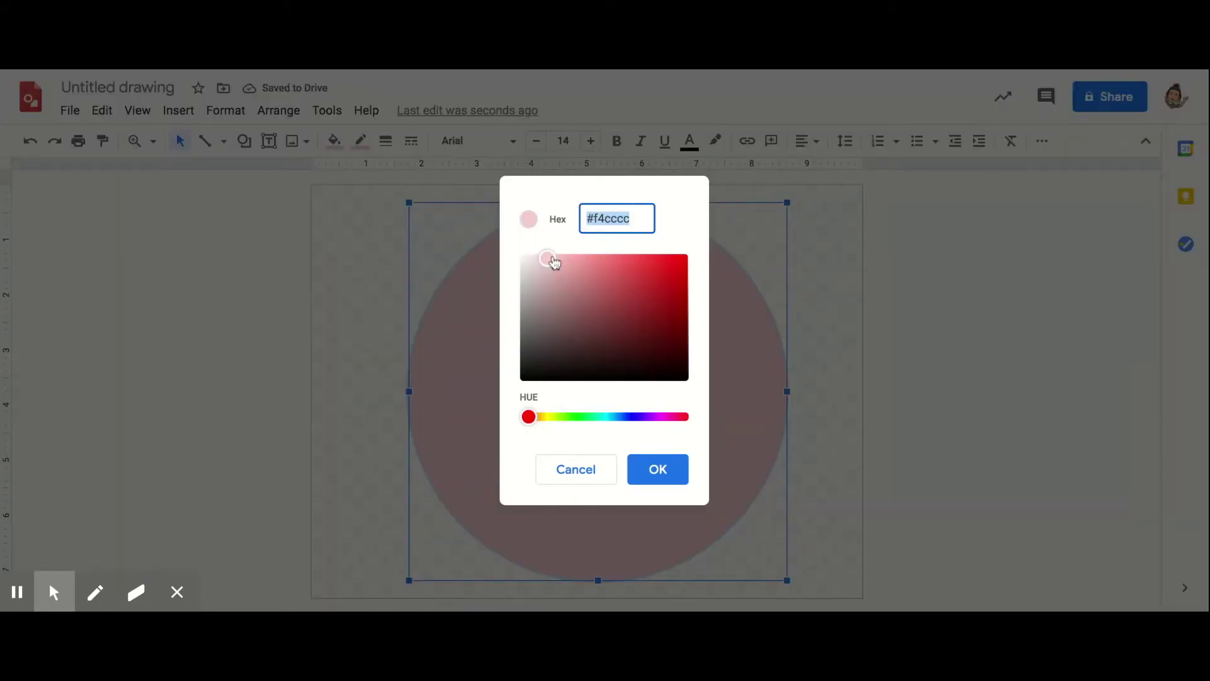
pyautogui.click(532, 260)
pyautogui.click(529, 256)
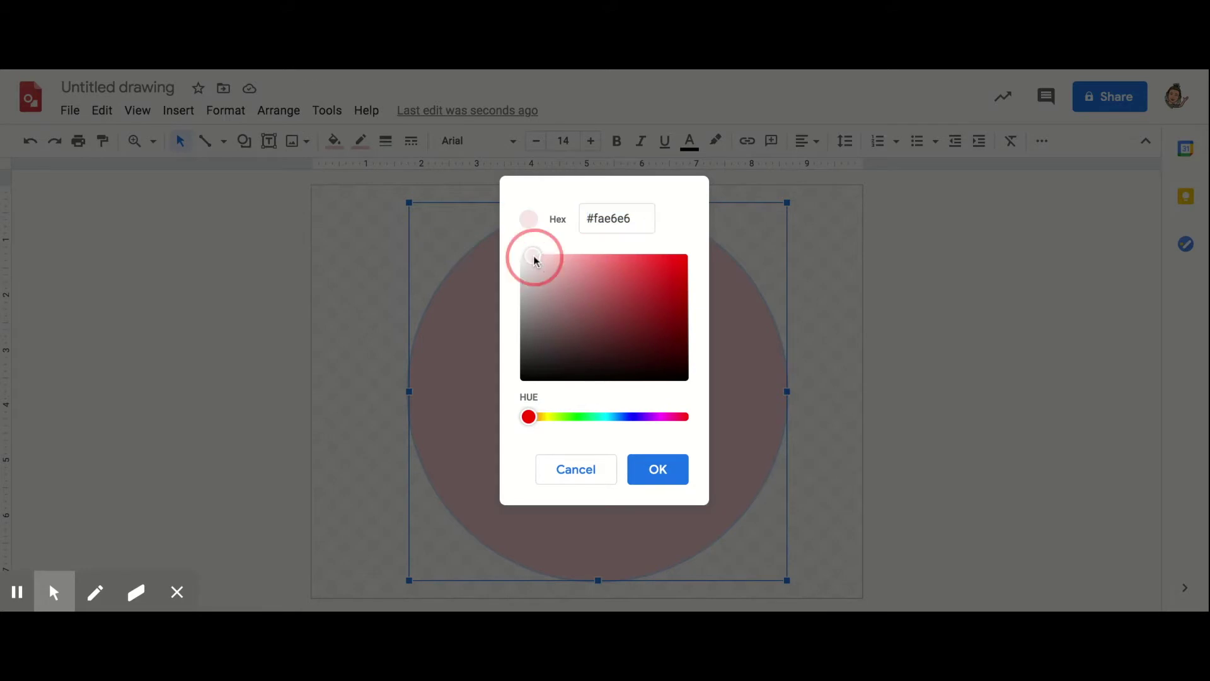
pyautogui.moveTo(529, 255); pyautogui.dragTo(529, 256)
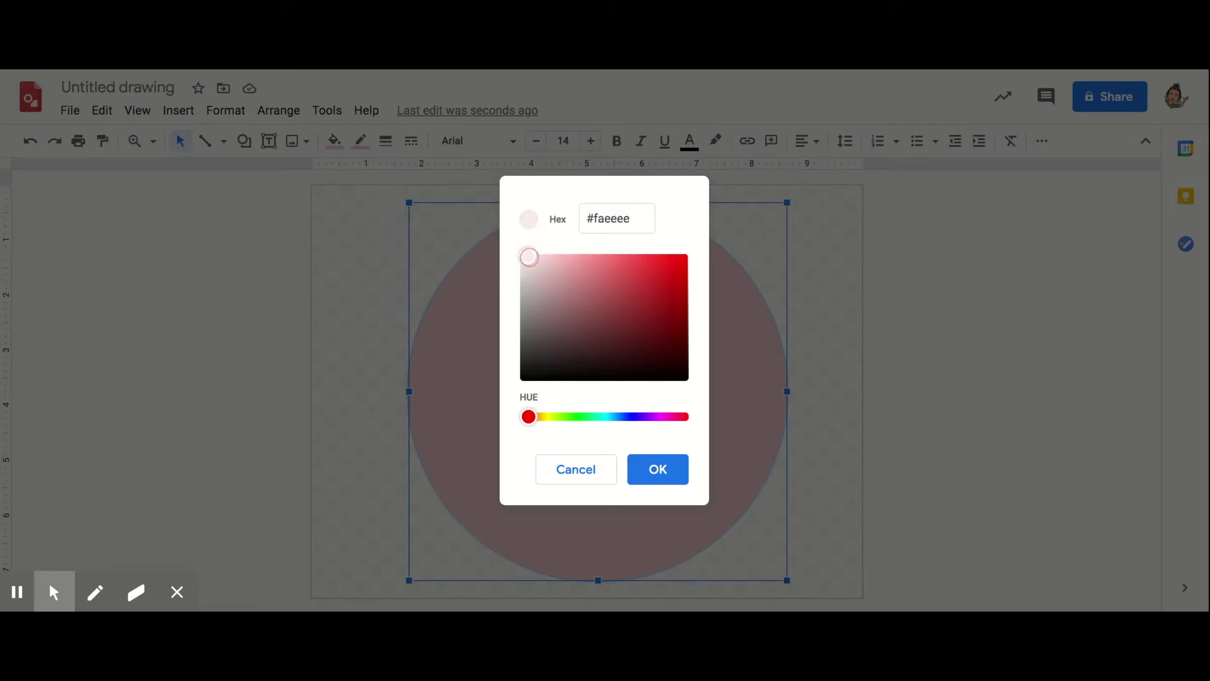
pyautogui.click(653, 479)
# - Set the circle's border weight to 8px and deselect the circle
pyautogui.click(386, 142)
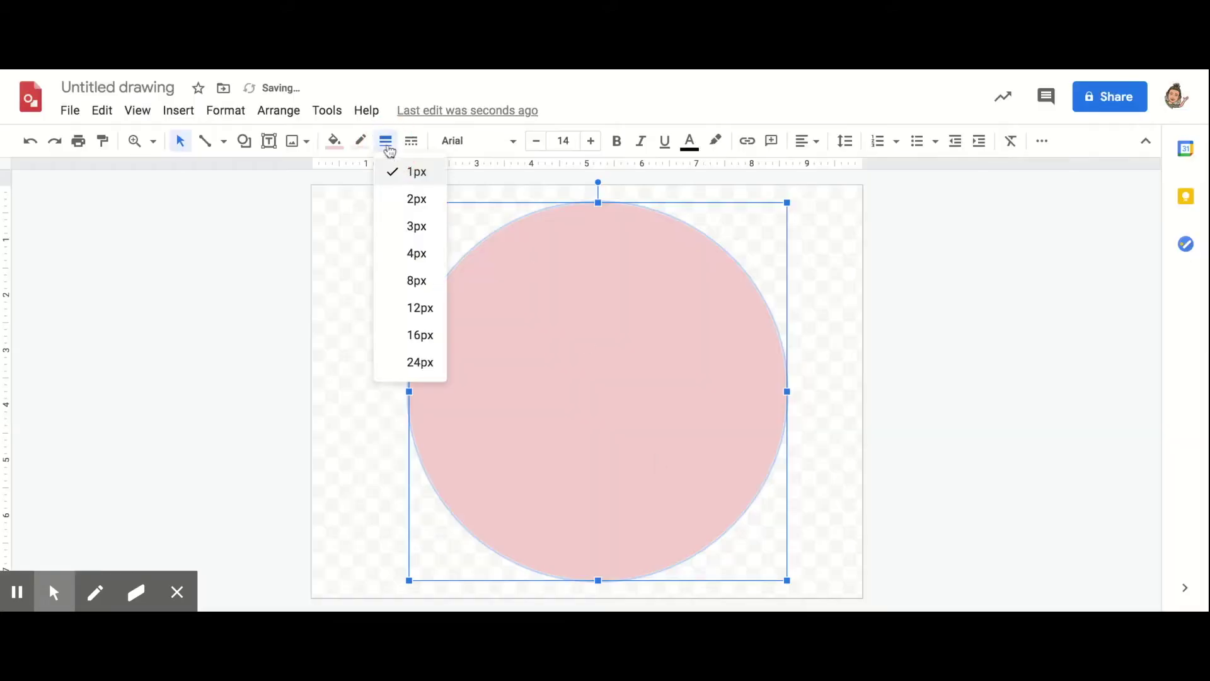
pyautogui.click(429, 293)
pyautogui.click(281, 337)
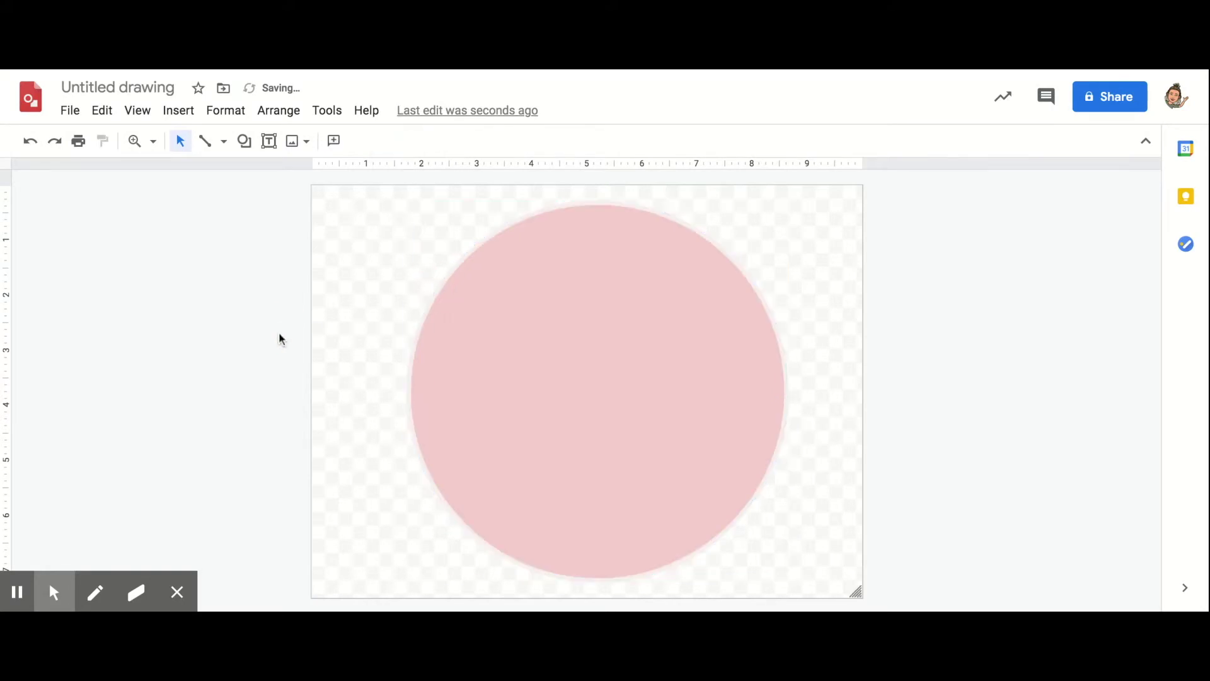
# - Search the web for "rainbow transparent background" images and insert the swirling rainbow liquid picture into the drawing
pyautogui.click(178, 110)
pyautogui.moveTo(208, 142)
pyautogui.click(430, 175)
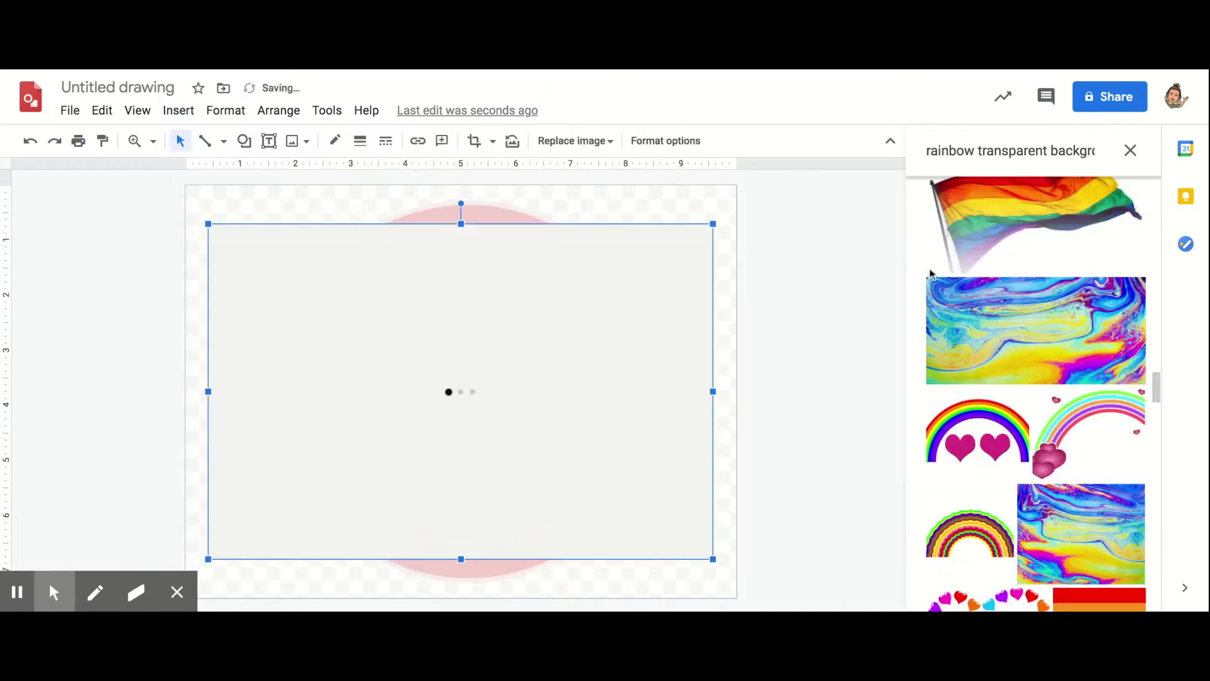
# - Move and enlarge the rainbow image to about 11.4 by 7.6 in so it covers the whole circle
pyautogui.click(489, 419)
pyautogui.moveTo(489, 420); pyautogui.dragTo(496, 382)
pyautogui.moveTo(721, 521); pyautogui.dragTo(764, 600)
pyautogui.moveTo(685, 546); pyautogui.dragTo(666, 543)
# - Make the rainbow image about two-thirds transparent and shift it so its colourful right part overlaps the circle
pyautogui.click(702, 145)
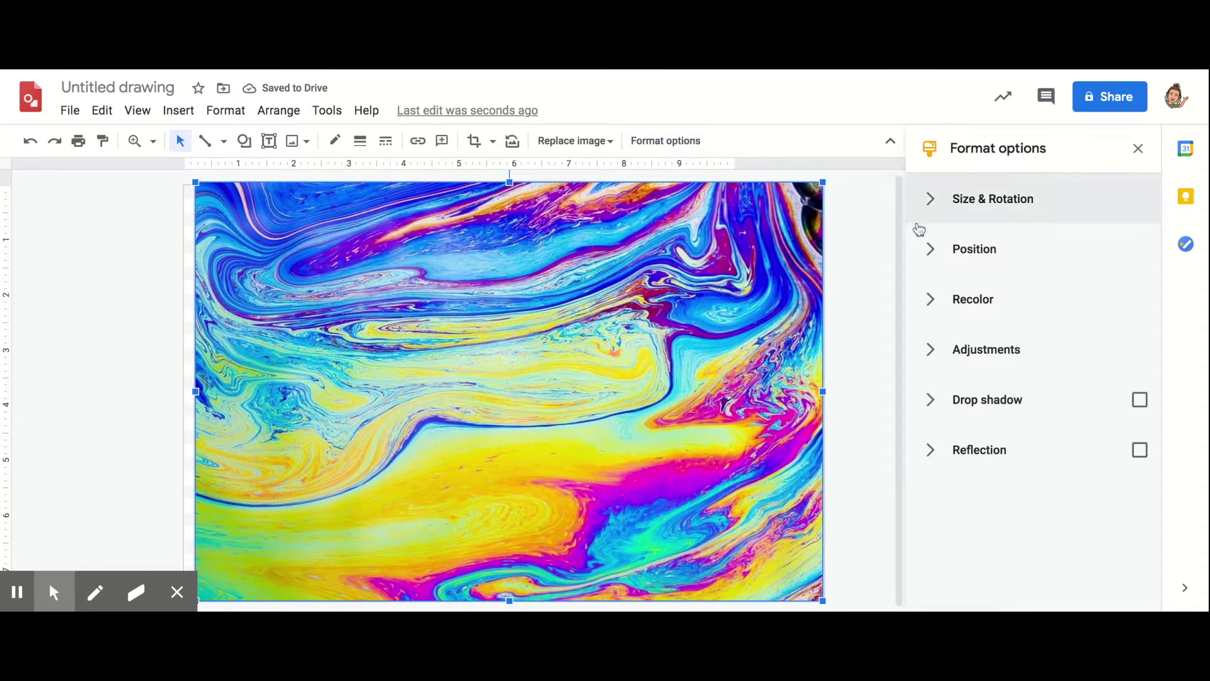
pyautogui.click(942, 353)
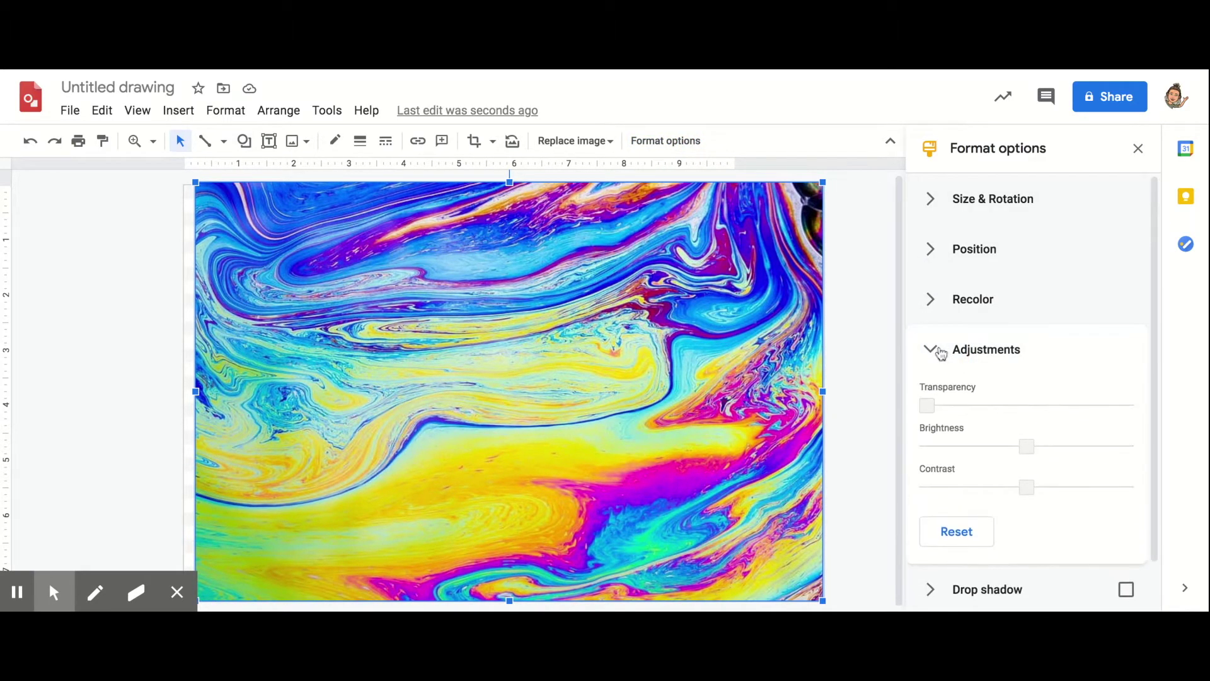
pyautogui.moveTo(928, 407); pyautogui.dragTo(1044, 398)
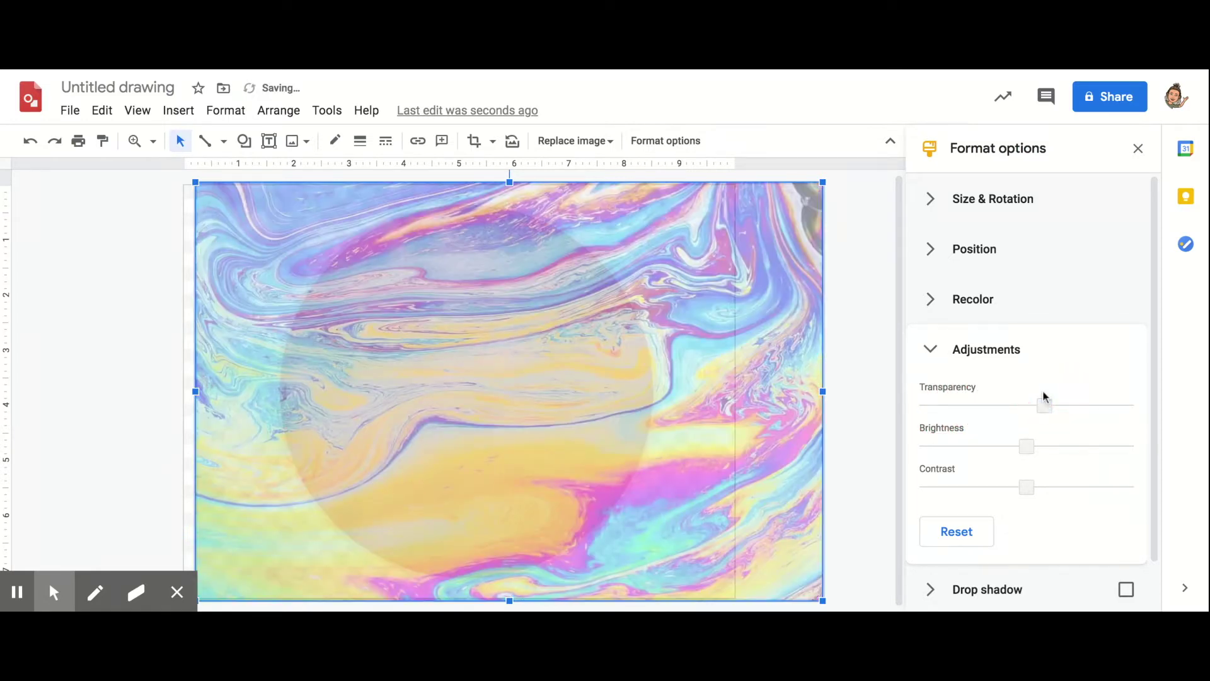
pyautogui.click(1045, 403)
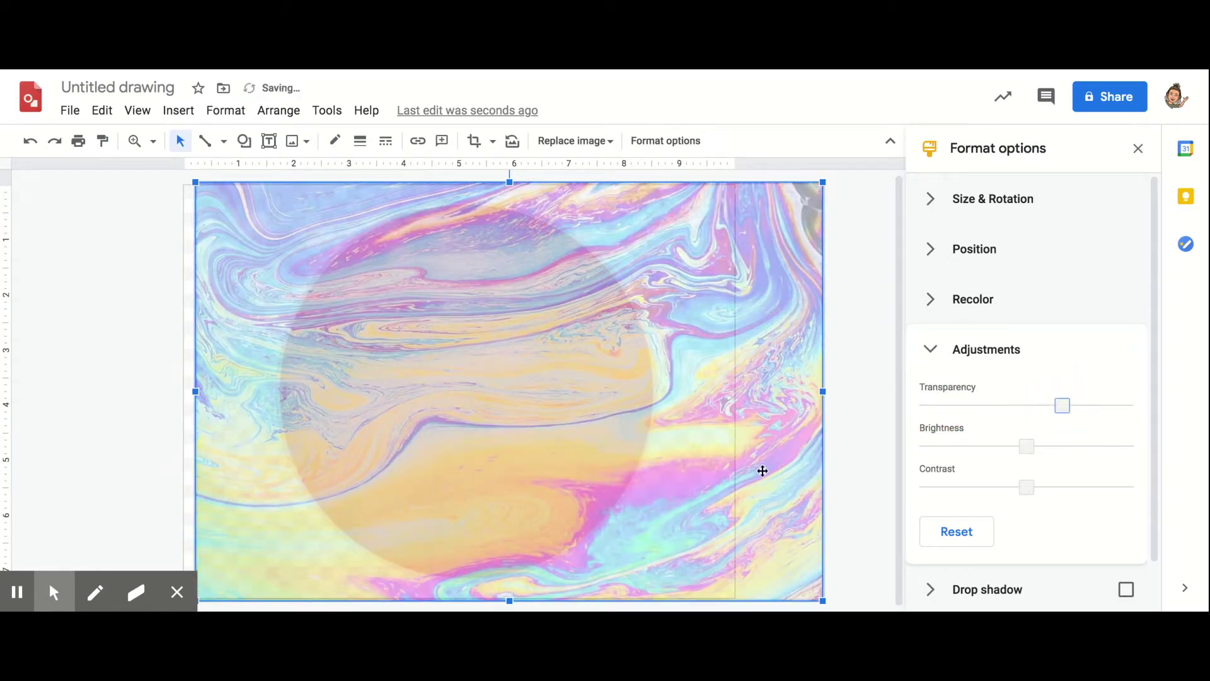
pyautogui.moveTo(763, 471); pyautogui.dragTo(605, 478)
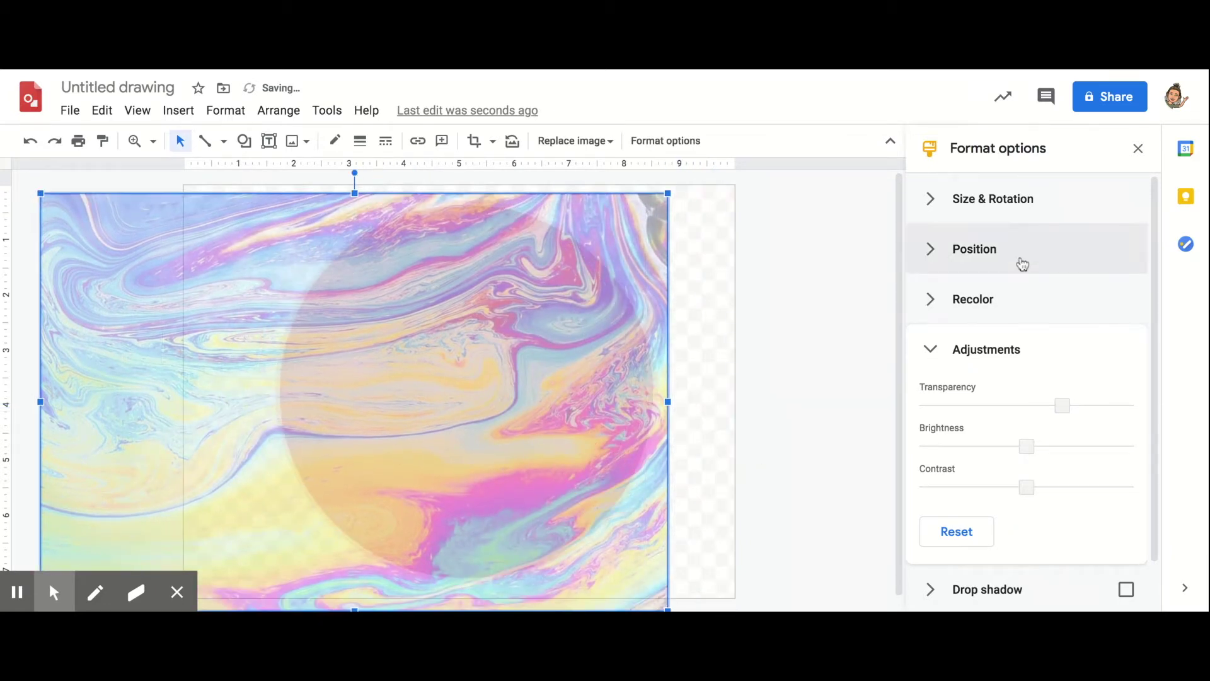
pyautogui.rightClick(596, 310)
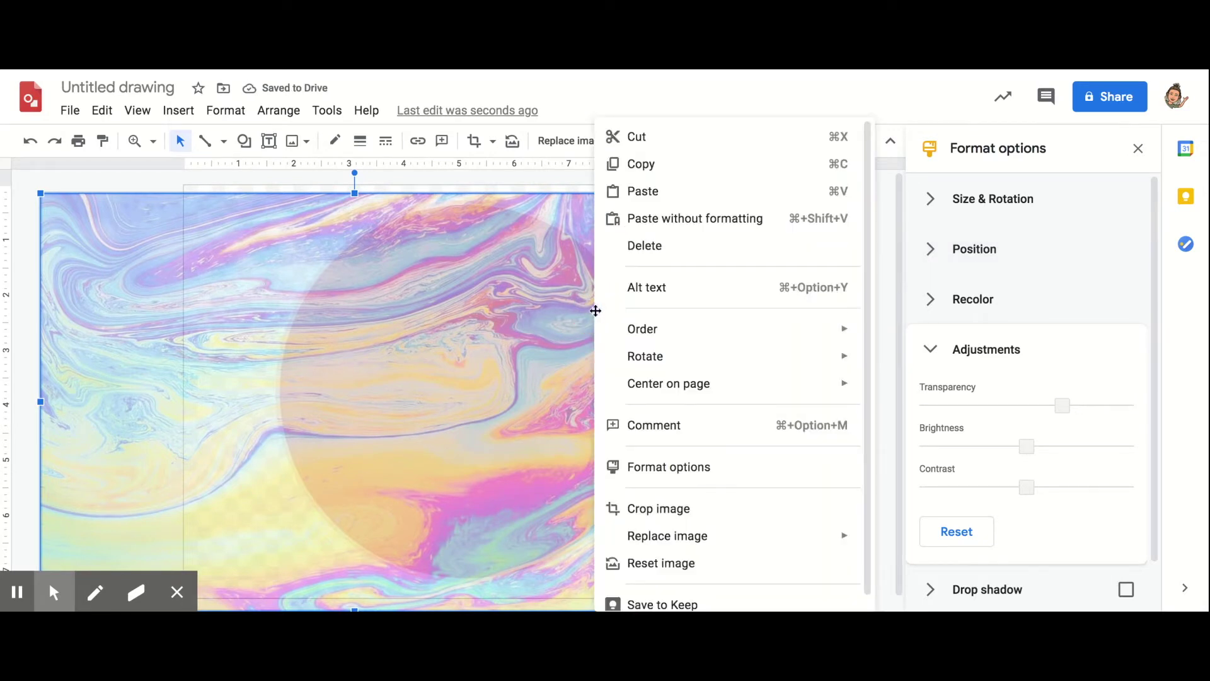
pyautogui.click(643, 509)
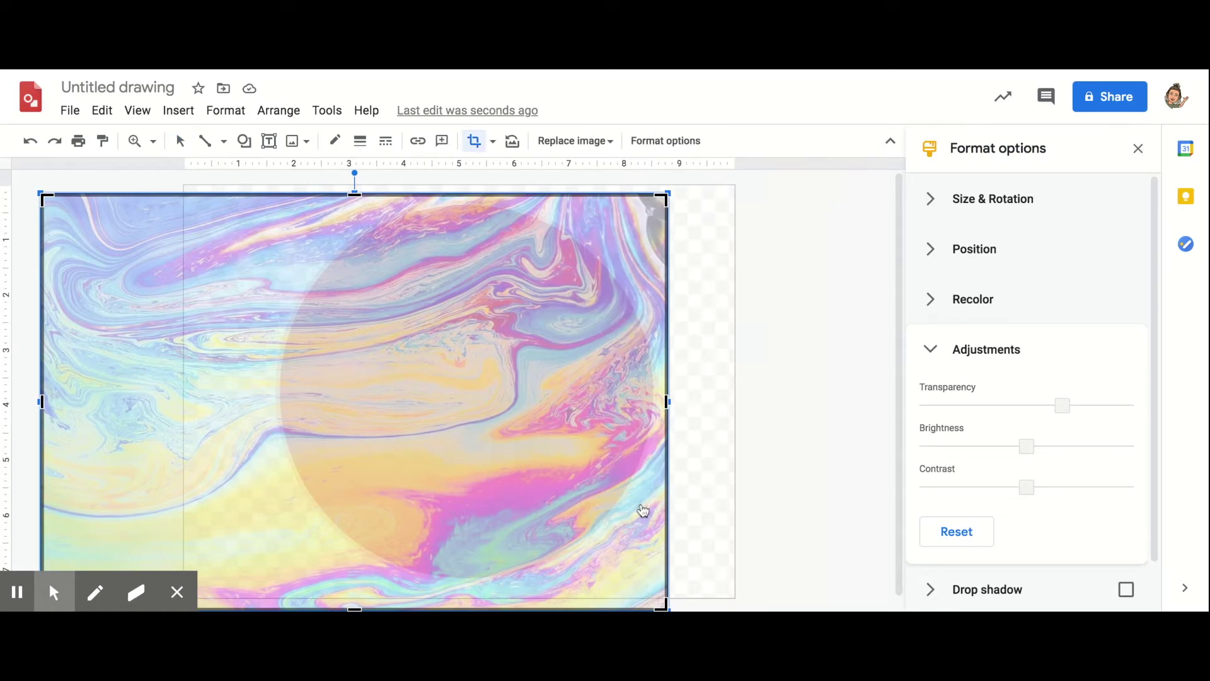
pyautogui.click(676, 504)
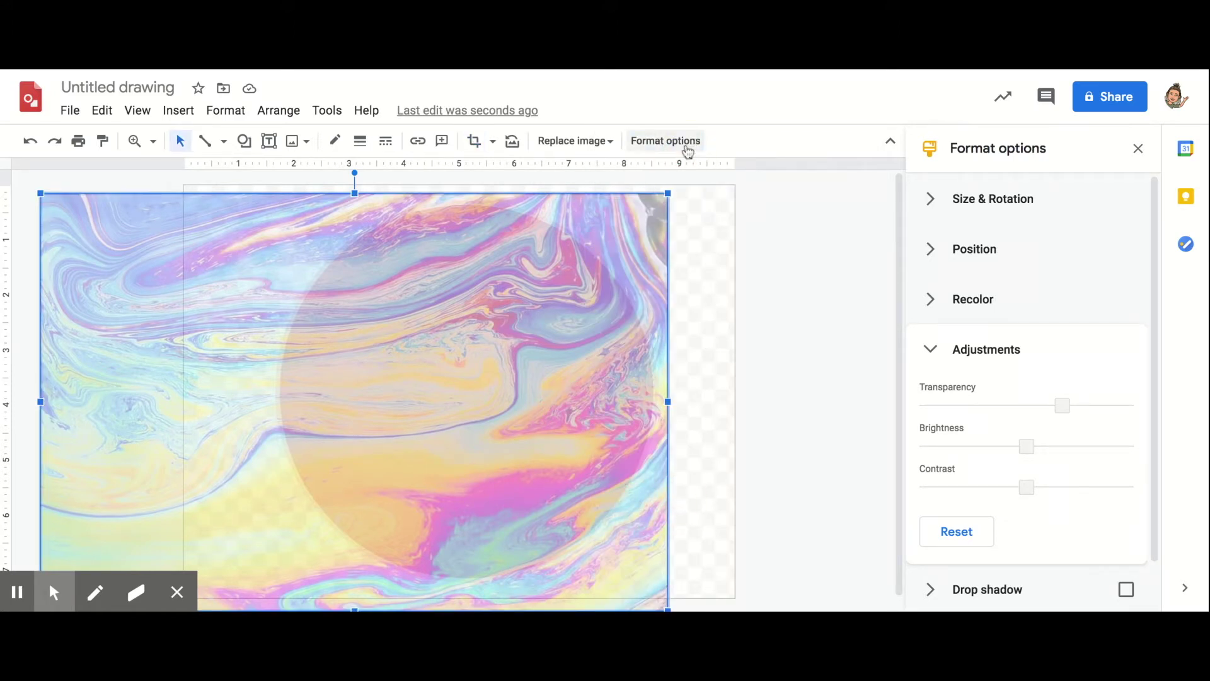
pyautogui.click(947, 207)
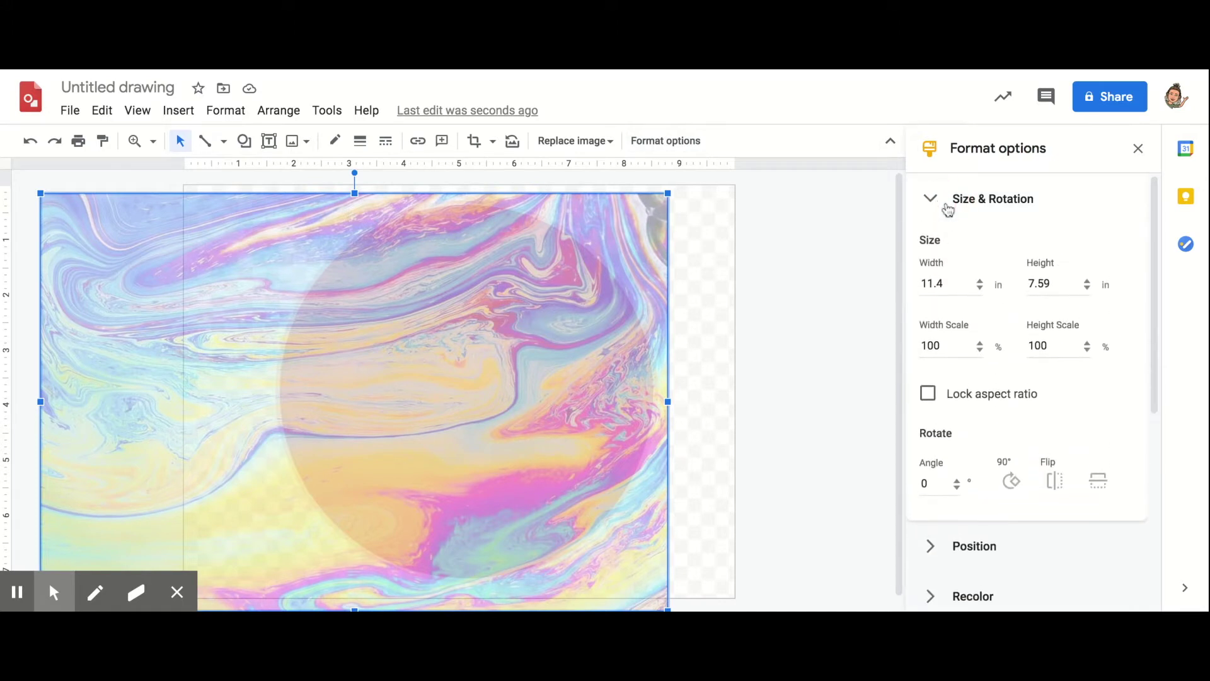
pyautogui.click(936, 199)
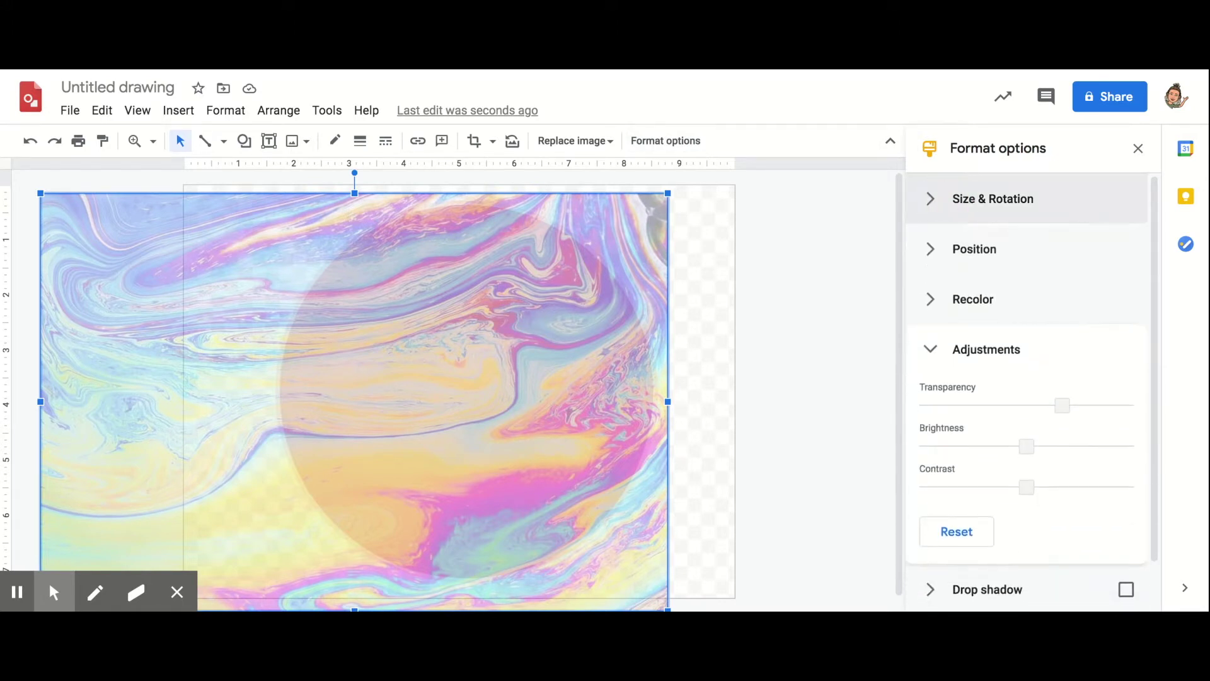
pyautogui.click(936, 344)
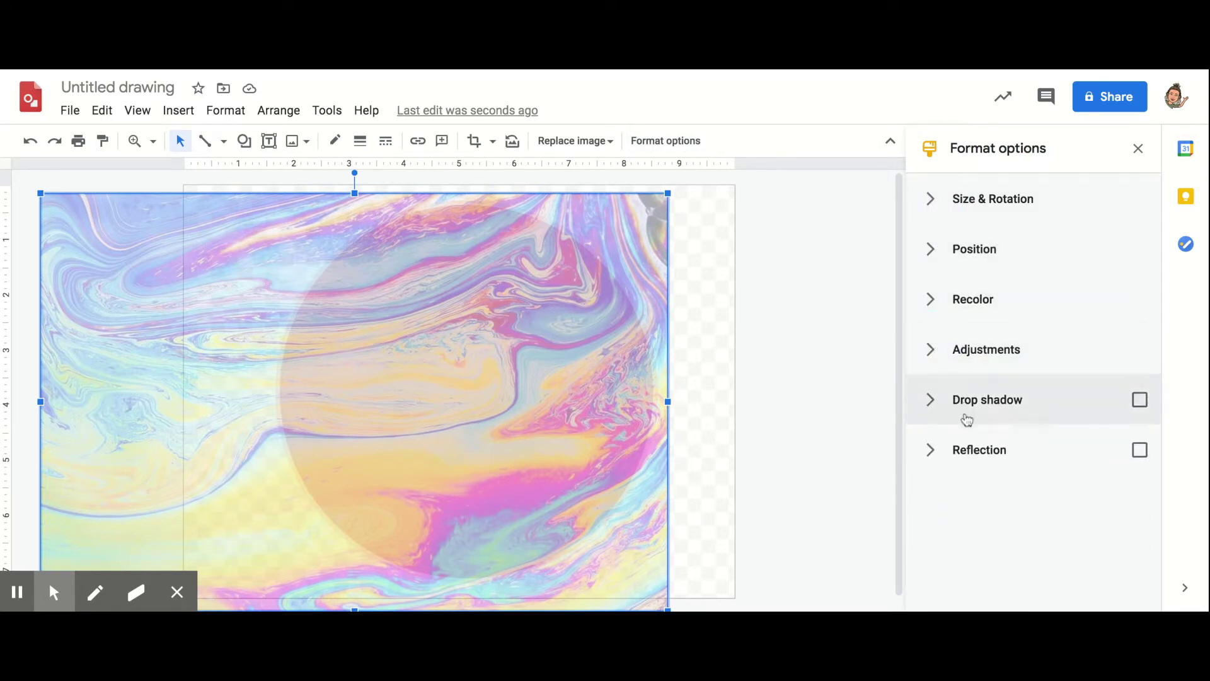
# - Crop the rainbow image to an oval shape mask
pyautogui.click(493, 144)
pyautogui.moveTo(505, 174)
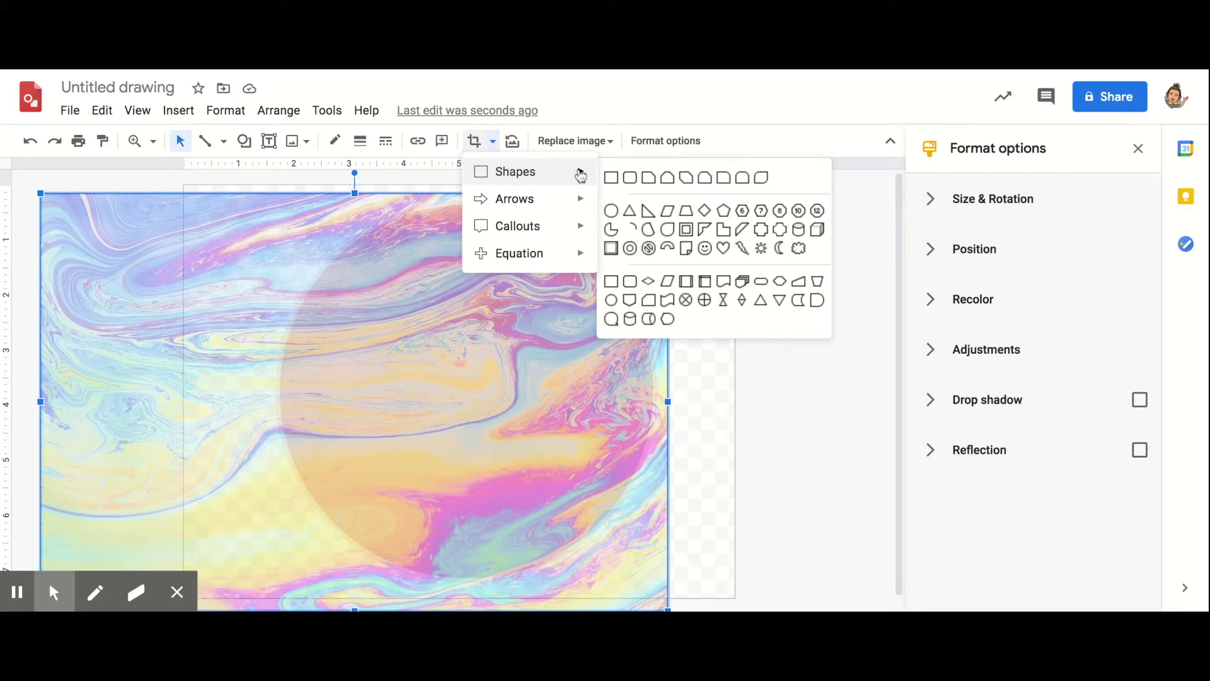
pyautogui.click(614, 211)
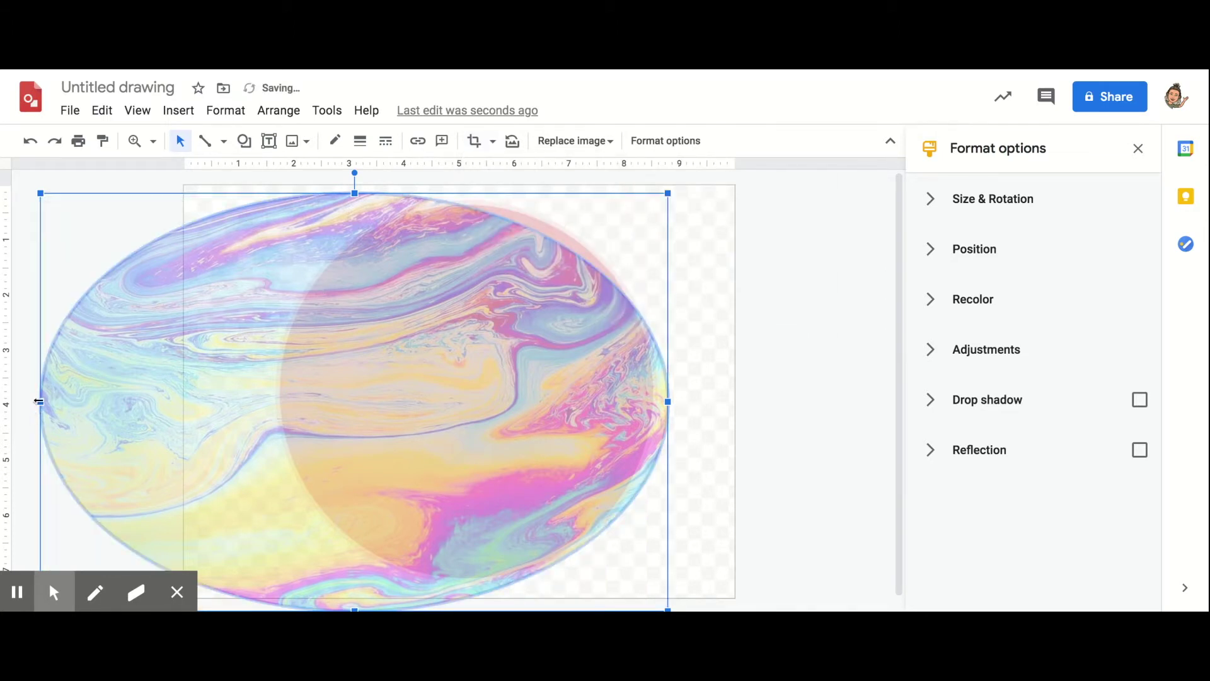
# - Resize the oval rainbow image on all sides until it matches and exactly covers the pink circle
pyautogui.moveTo(39, 401); pyautogui.dragTo(315, 377)
pyautogui.click(616, 212)
pyautogui.moveTo(37, 401); pyautogui.dragTo(277, 372)
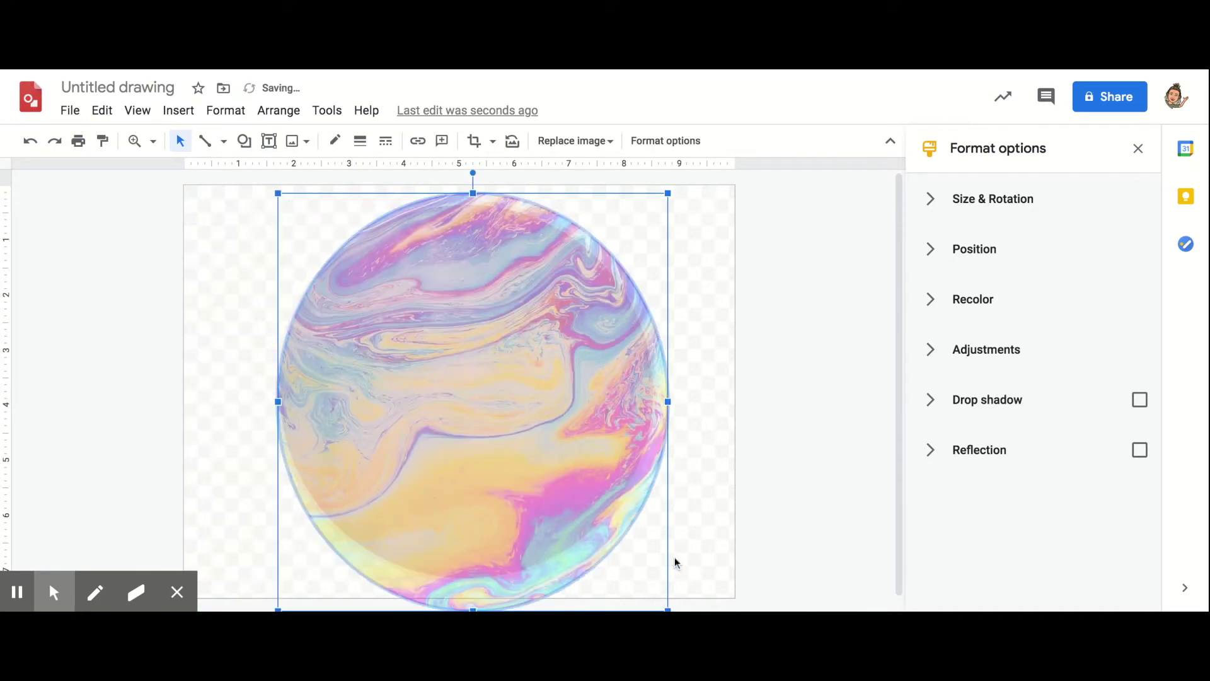
pyautogui.scroll(-1, 675, 563)
pyautogui.moveTo(669, 599); pyautogui.dragTo(667, 597)
pyautogui.moveTo(472, 597); pyautogui.dragTo(472, 564)
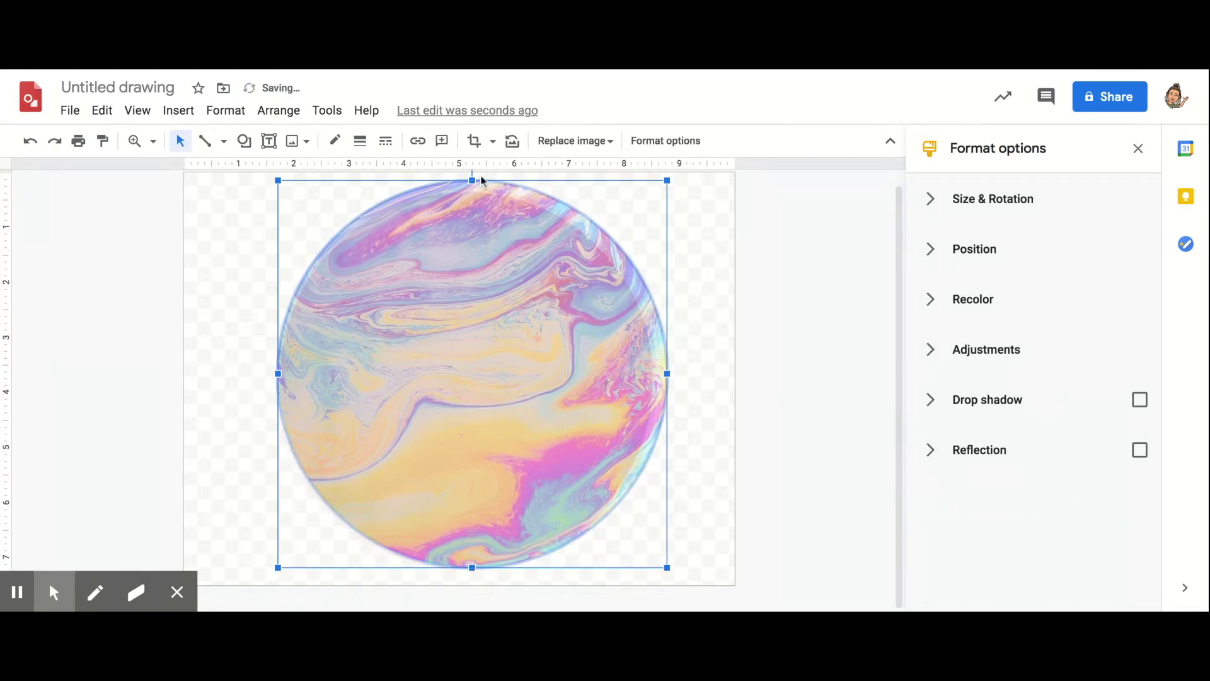
pyautogui.moveTo(472, 178); pyautogui.dragTo(472, 189)
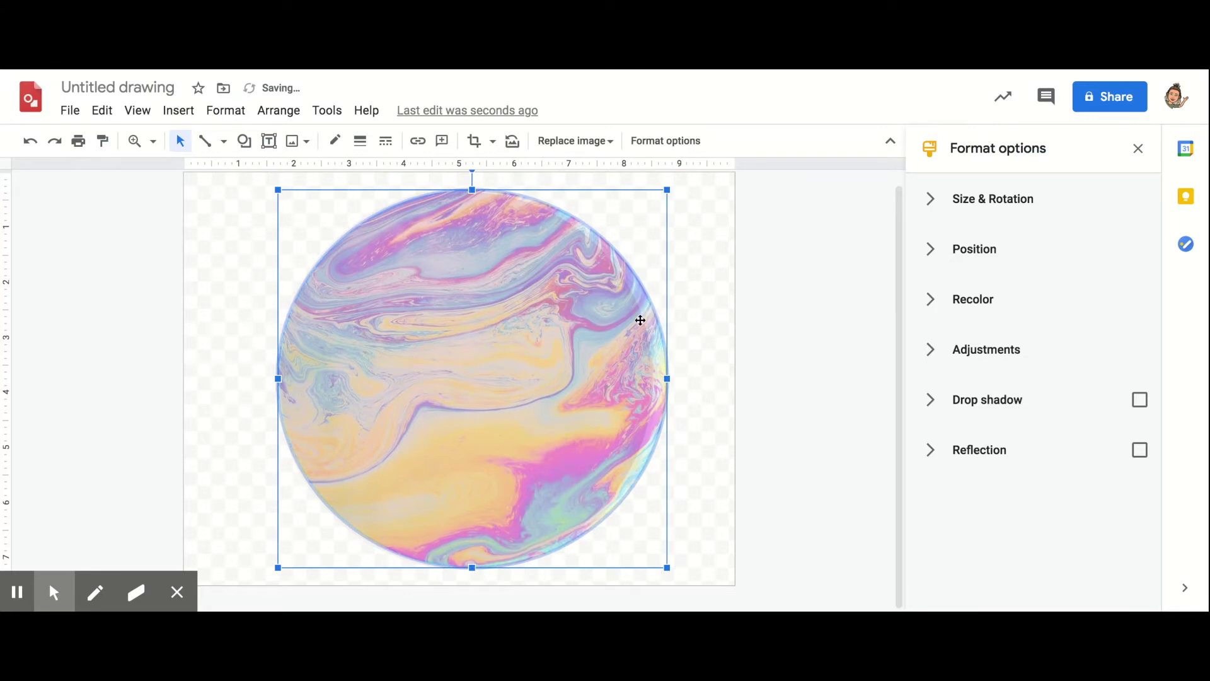
pyautogui.moveTo(668, 378); pyautogui.dragTo(656, 378)
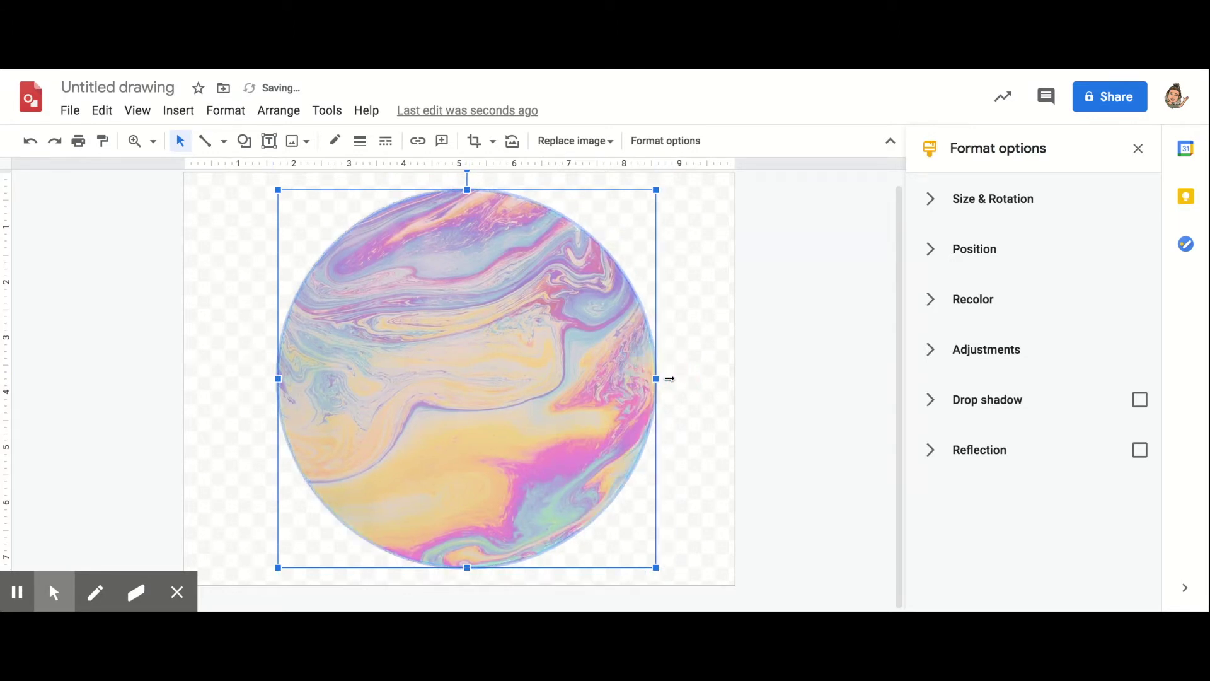
pyautogui.click(715, 380)
# - Shift the oval rainbow image about 1.3 in to the right and bring the pink circle forward in front of it
pyautogui.click(600, 385)
pyautogui.moveTo(601, 385); pyautogui.dragTo(672, 388)
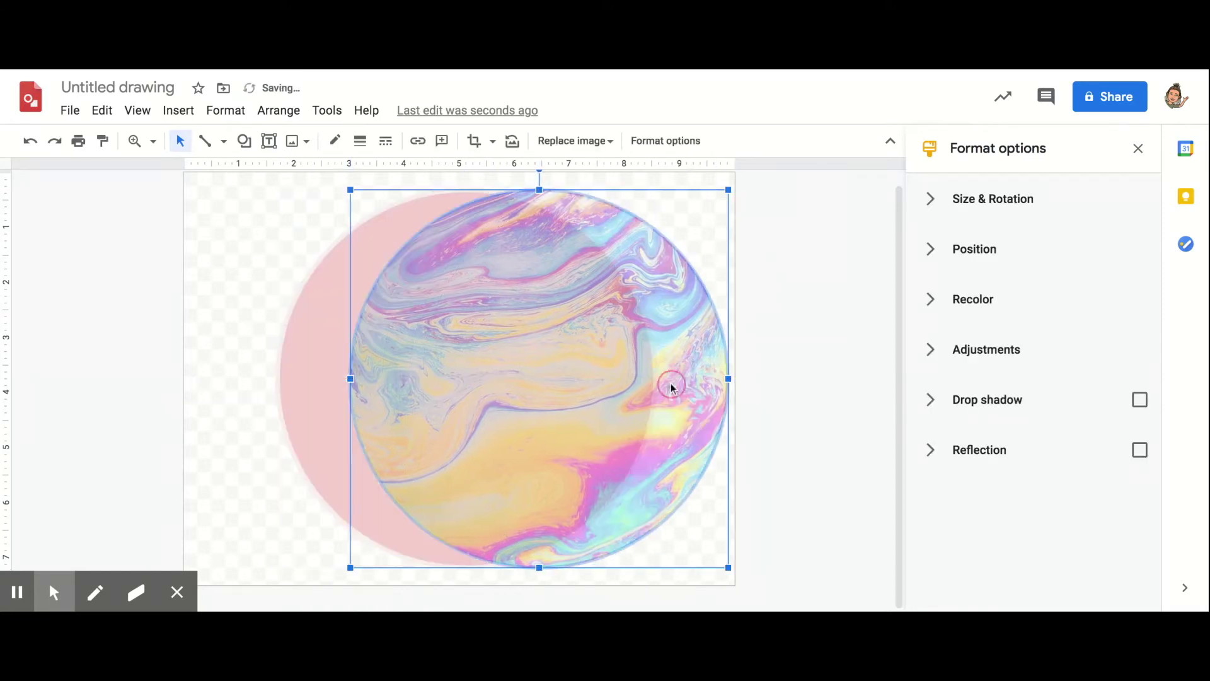
pyautogui.click(336, 390)
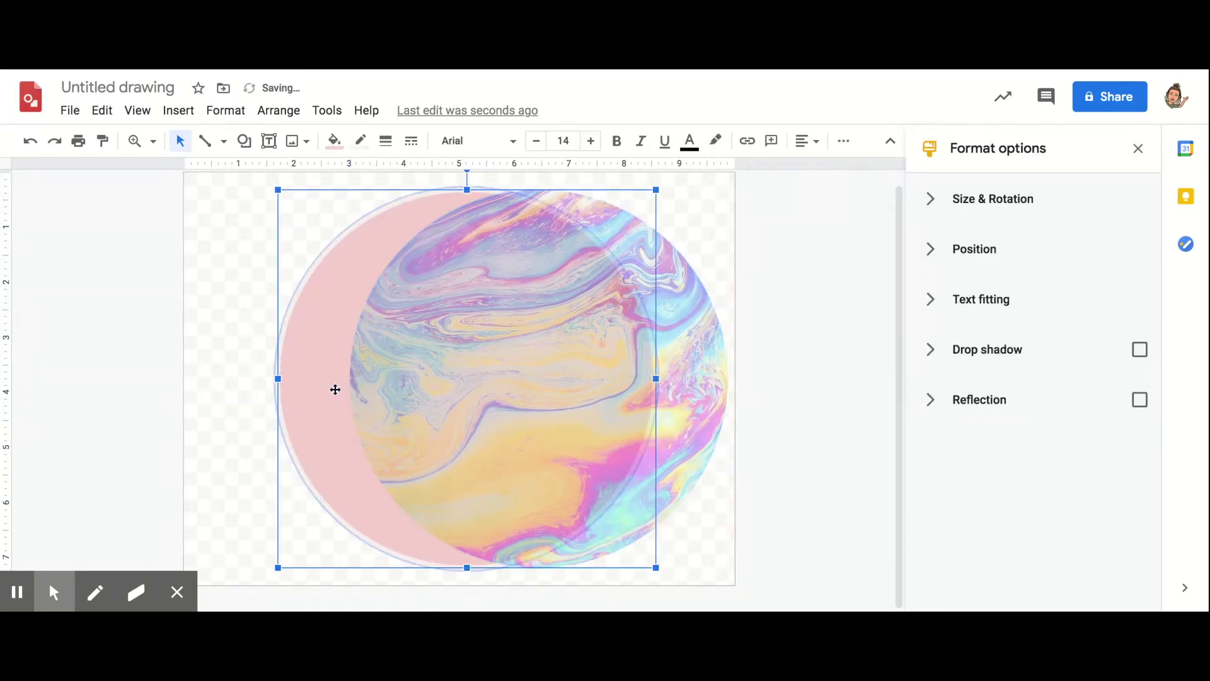
pyautogui.rightClick(336, 389)
pyautogui.moveTo(335, 389)
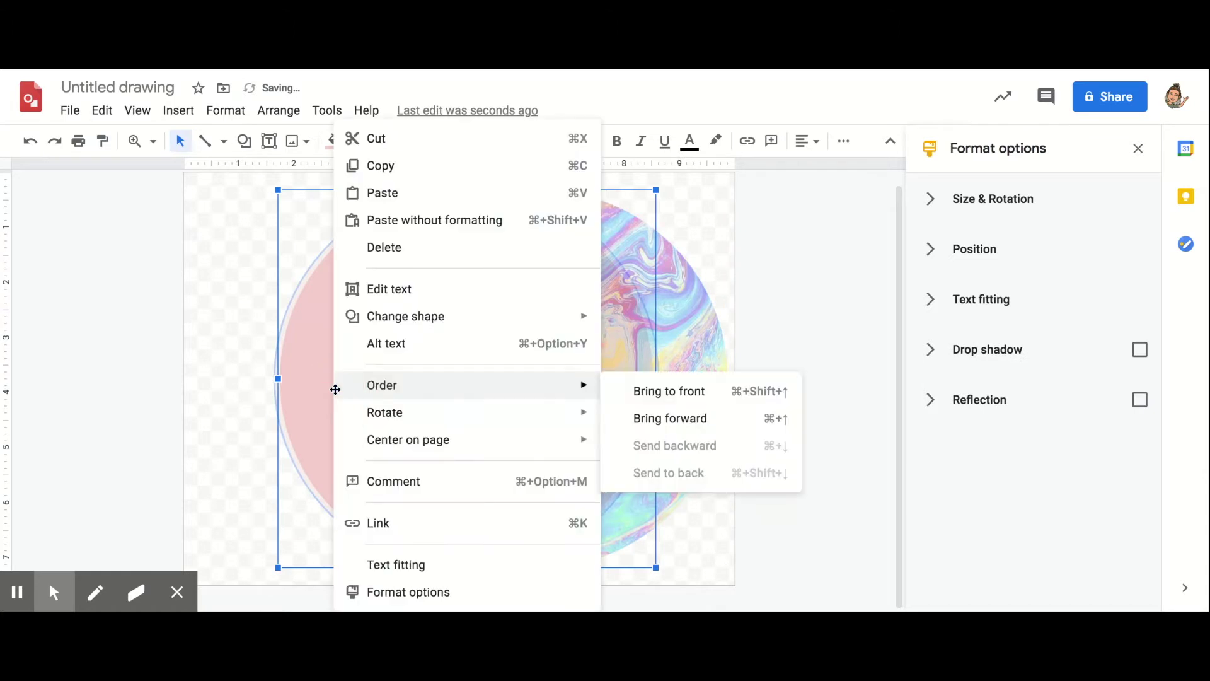
pyautogui.click(639, 420)
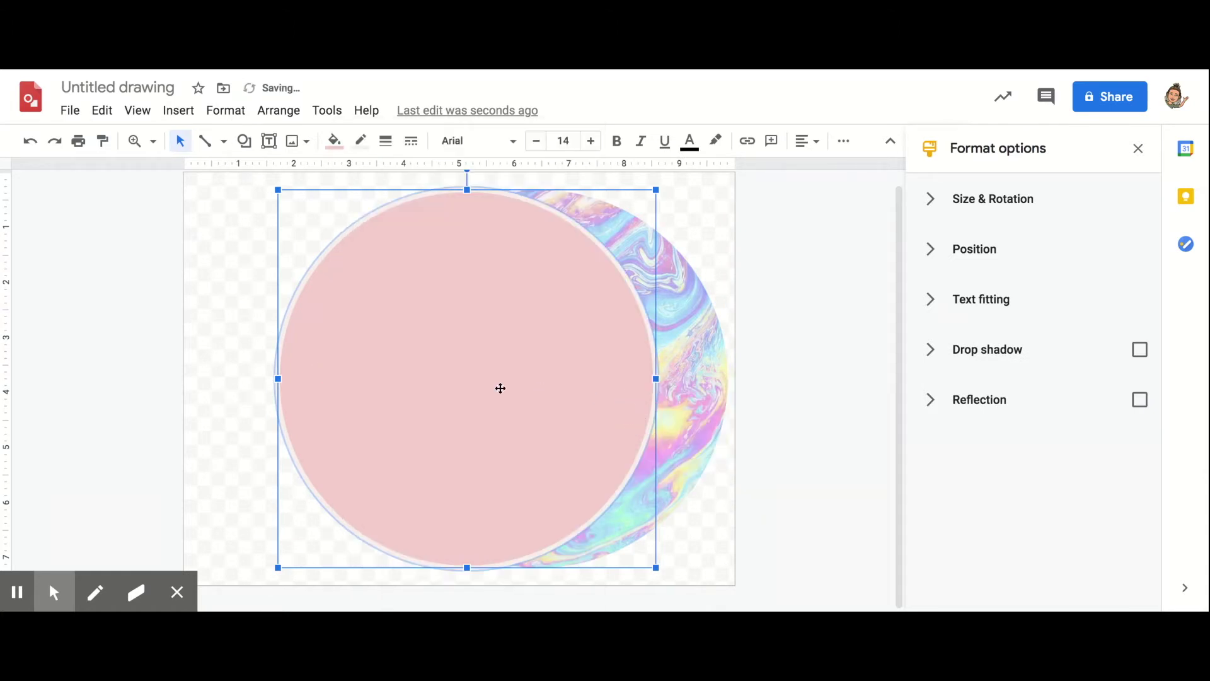
# - Try the saved custom colour as the pink circle's fill, and undo that fill change
pyautogui.click(335, 155)
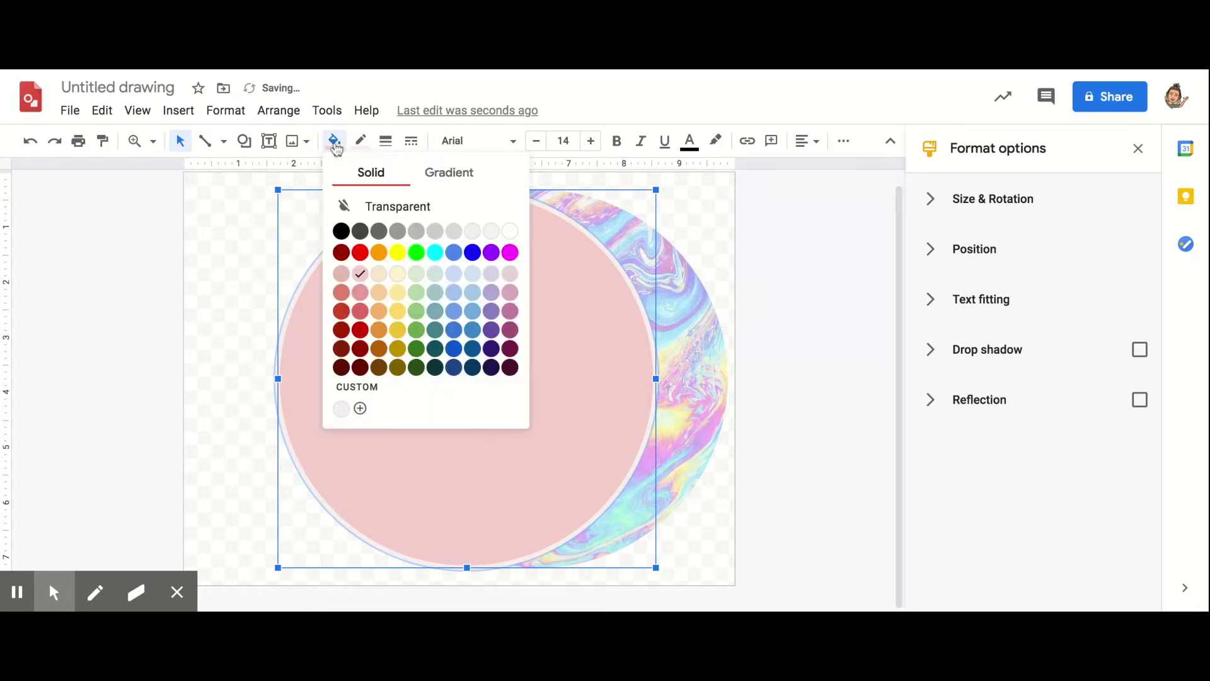
pyautogui.click(344, 410)
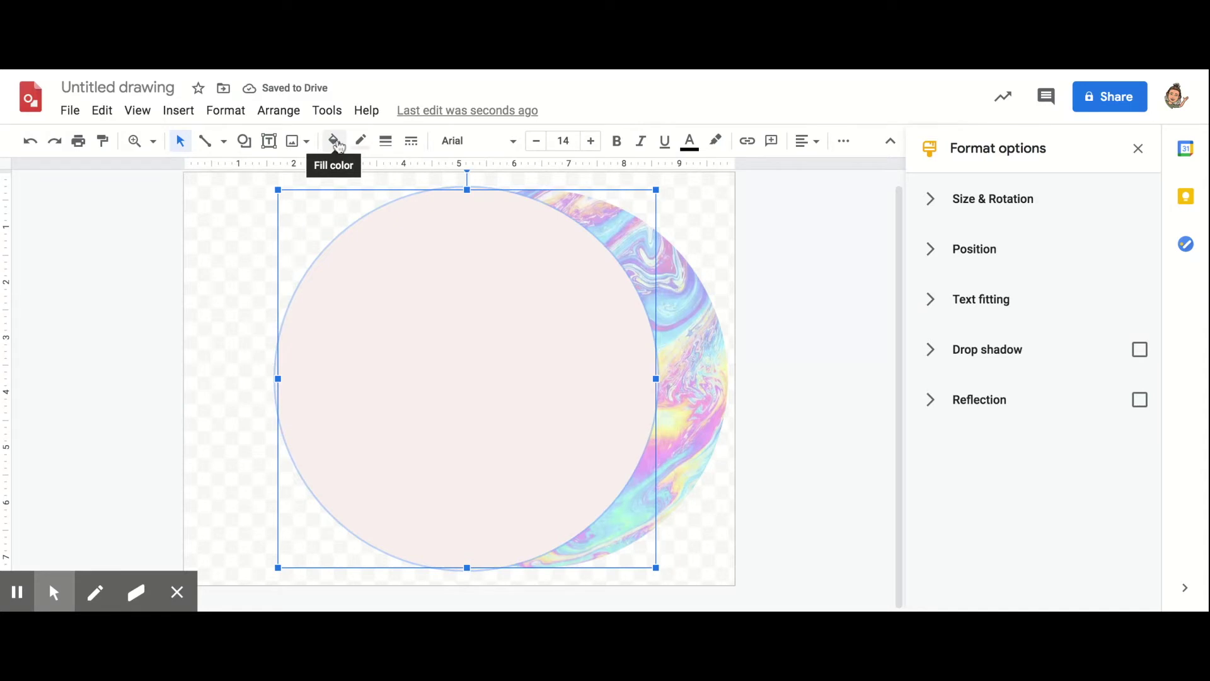
pyautogui.hotkey('ctrl', 'z')
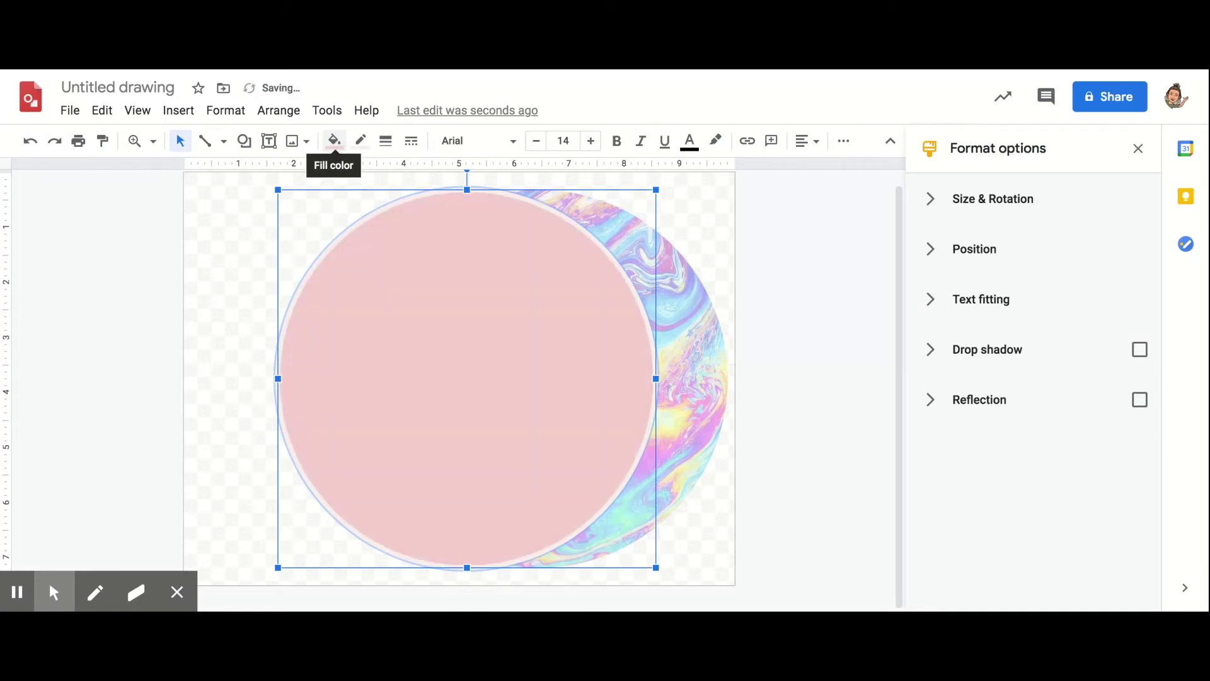
# - Give the pink circle an almost fully transparent custom fill of #f4cccc0b
pyautogui.click(337, 144)
pyautogui.click(359, 408)
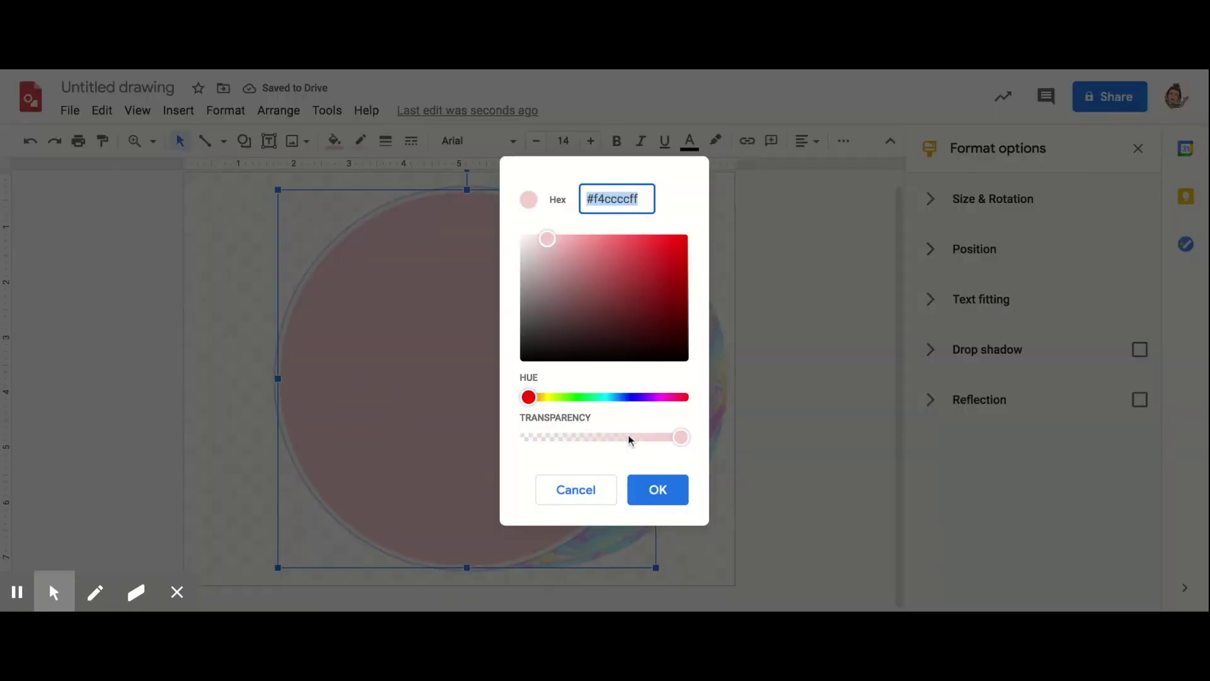
pyautogui.moveTo(629, 437); pyautogui.dragTo(537, 436)
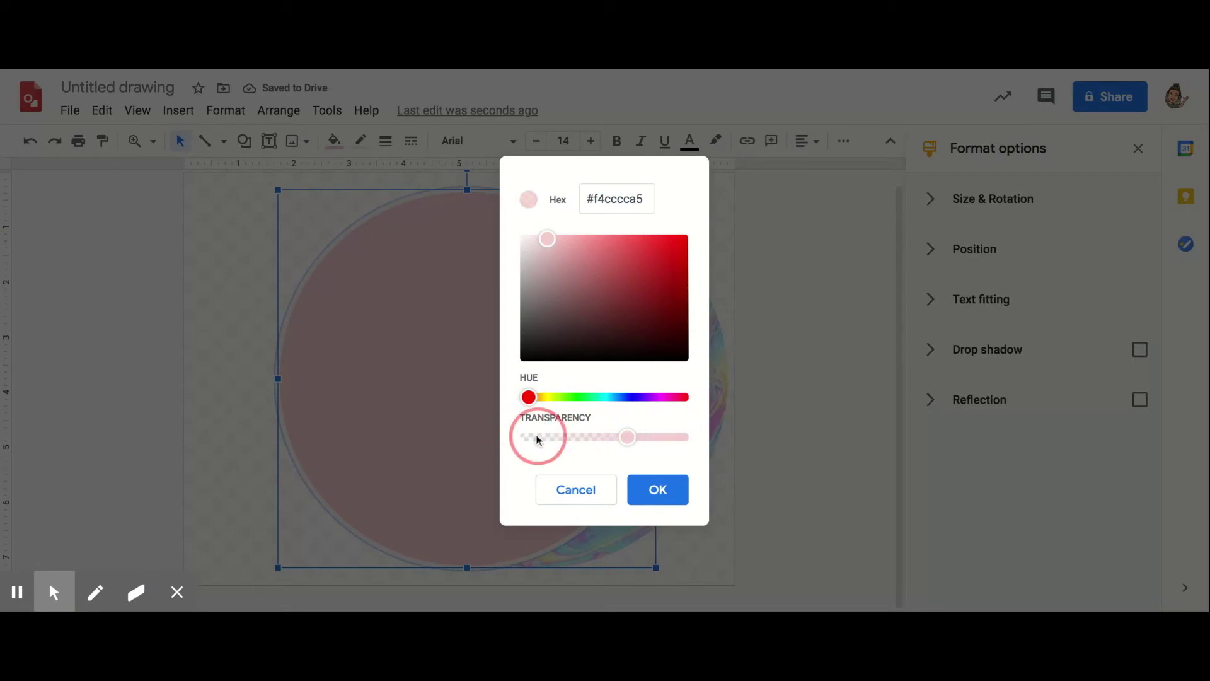
pyautogui.click(571, 440)
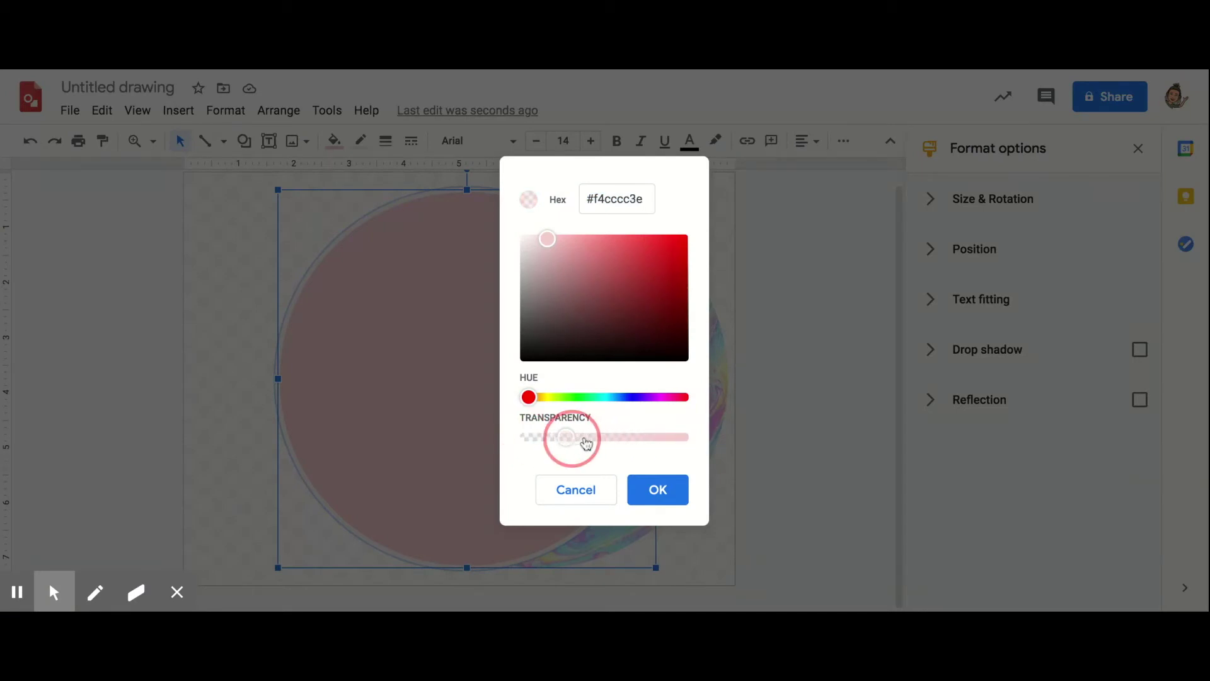
pyautogui.moveTo(571, 440); pyautogui.dragTo(555, 439)
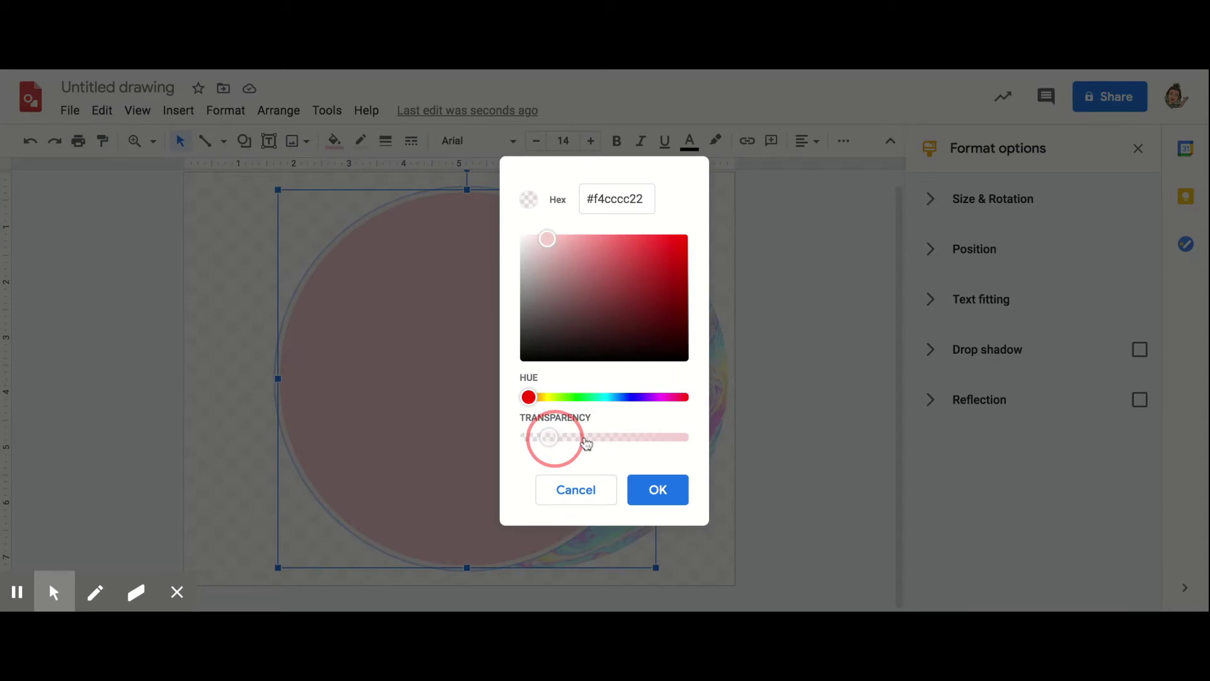
pyautogui.moveTo(586, 444); pyautogui.dragTo(583, 441)
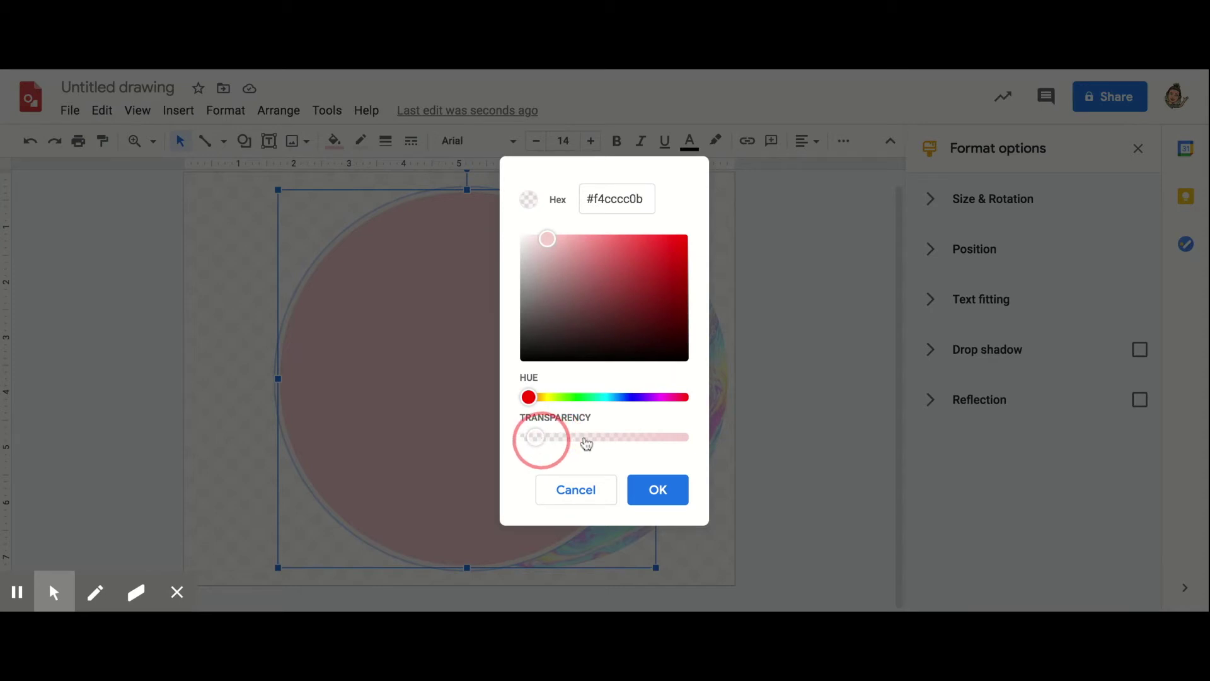
pyautogui.click(656, 491)
pyautogui.click(785, 341)
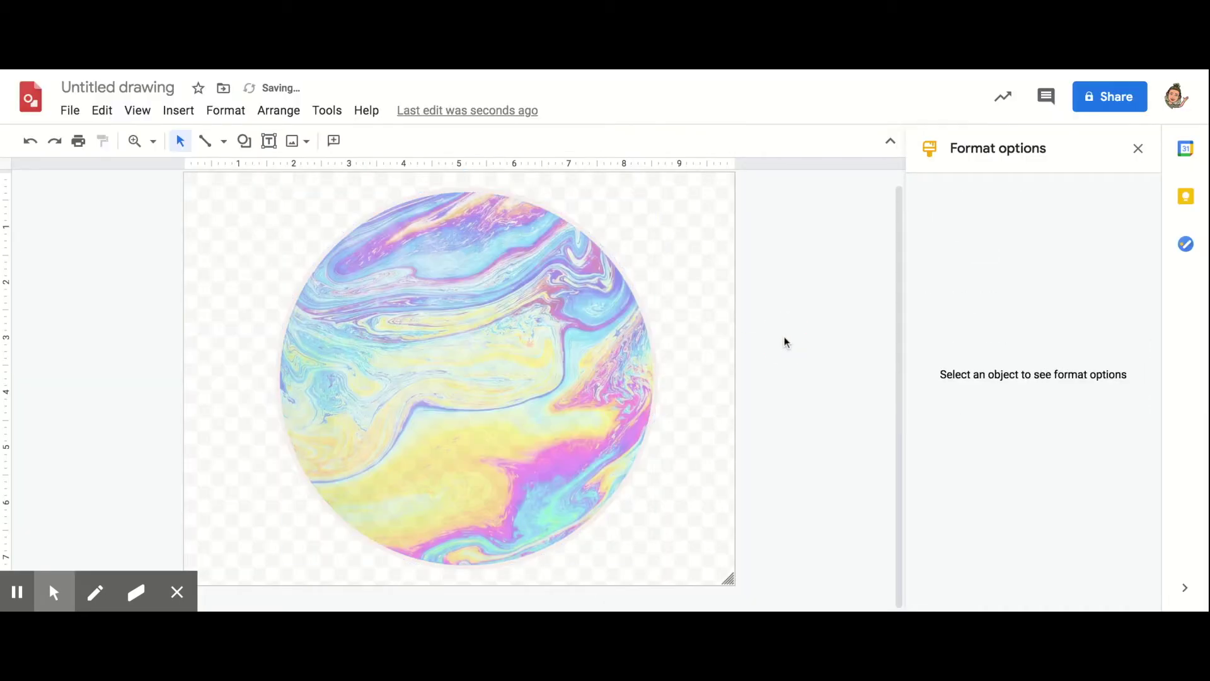
# - Add a text box reading "Be" over the middle of the circle and enlarge its text to size 45
pyautogui.click(270, 140)
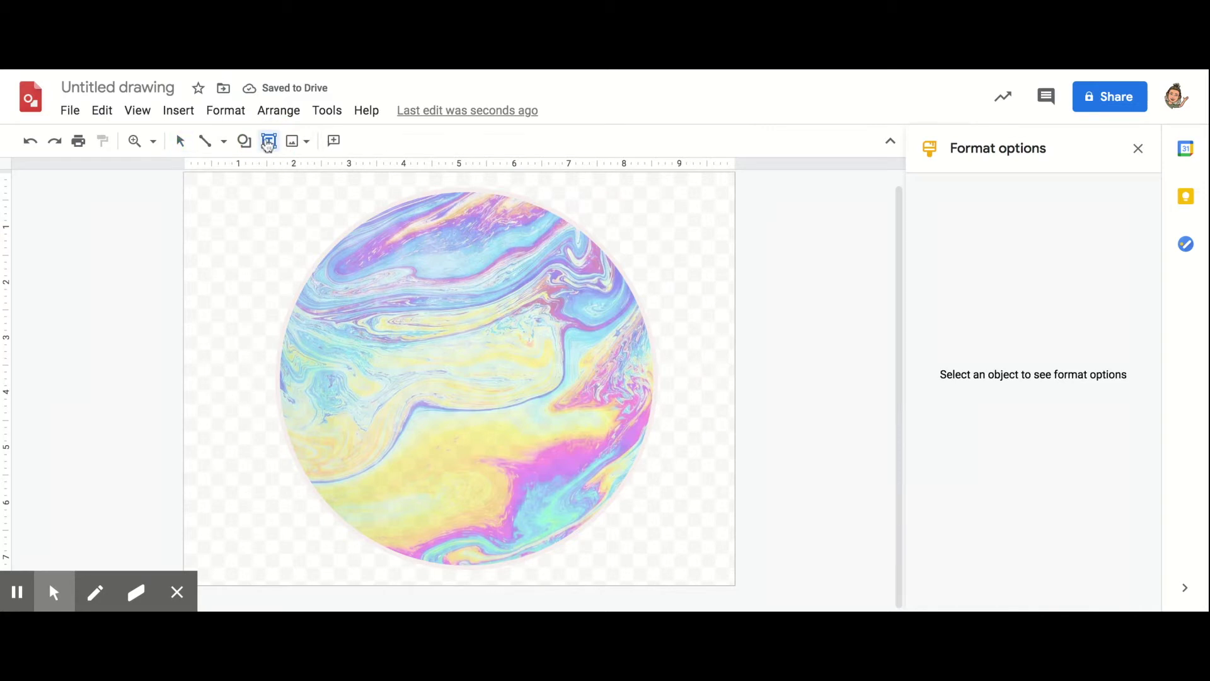
pyautogui.click(389, 360)
pyautogui.write('Be')
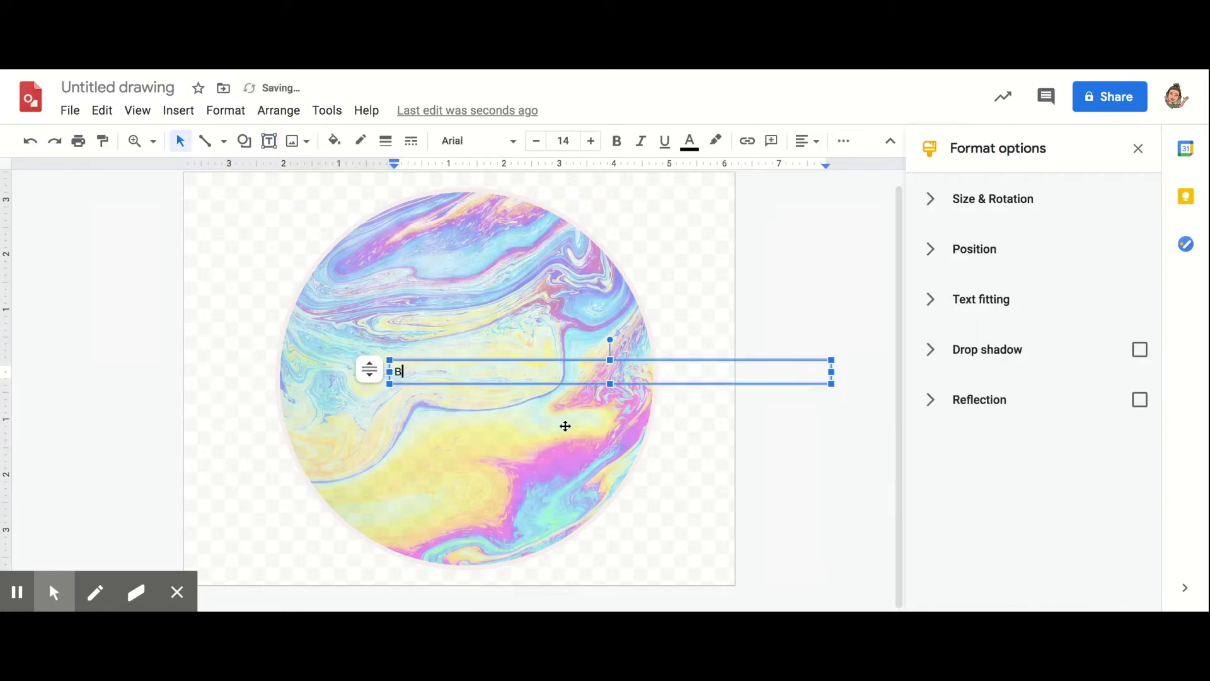
pyautogui.click(590, 140)
pyautogui.click(590, 141)
pyautogui.click(591, 140)
pyautogui.click(591, 141)
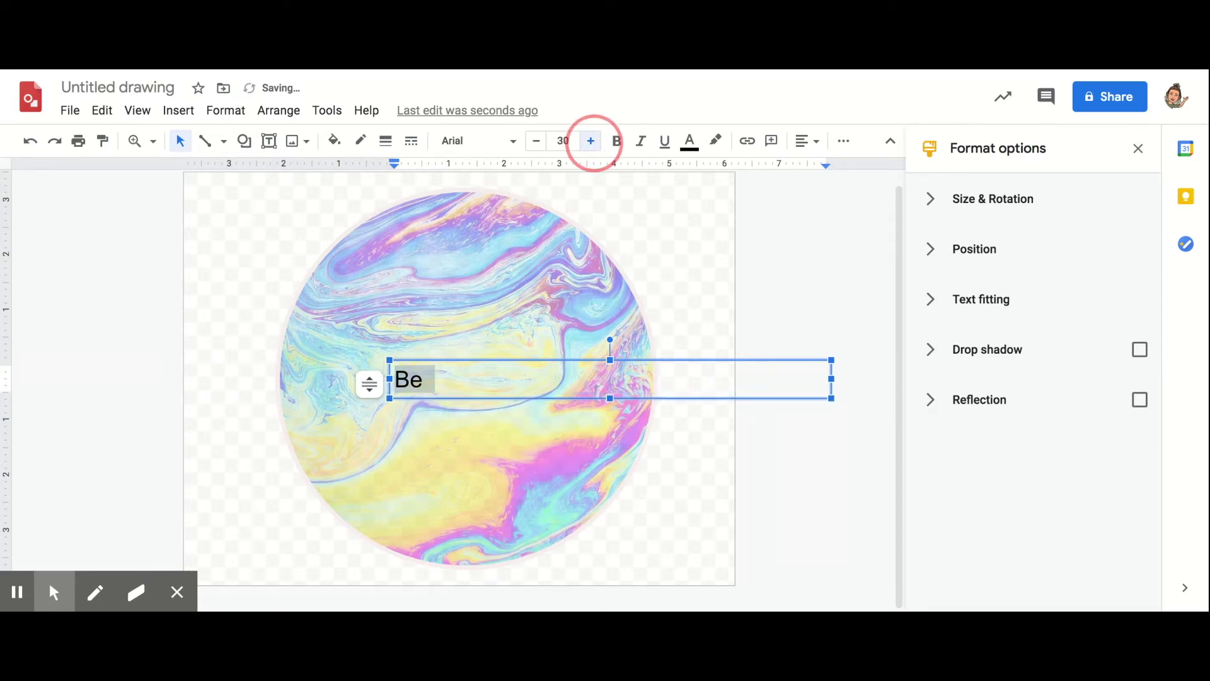
pyautogui.click(591, 141)
pyautogui.click(591, 141)
pyautogui.click(590, 141)
# - Open the full font catalogue for the "Be" text and filter it to handwriting fonts
pyautogui.click(512, 141)
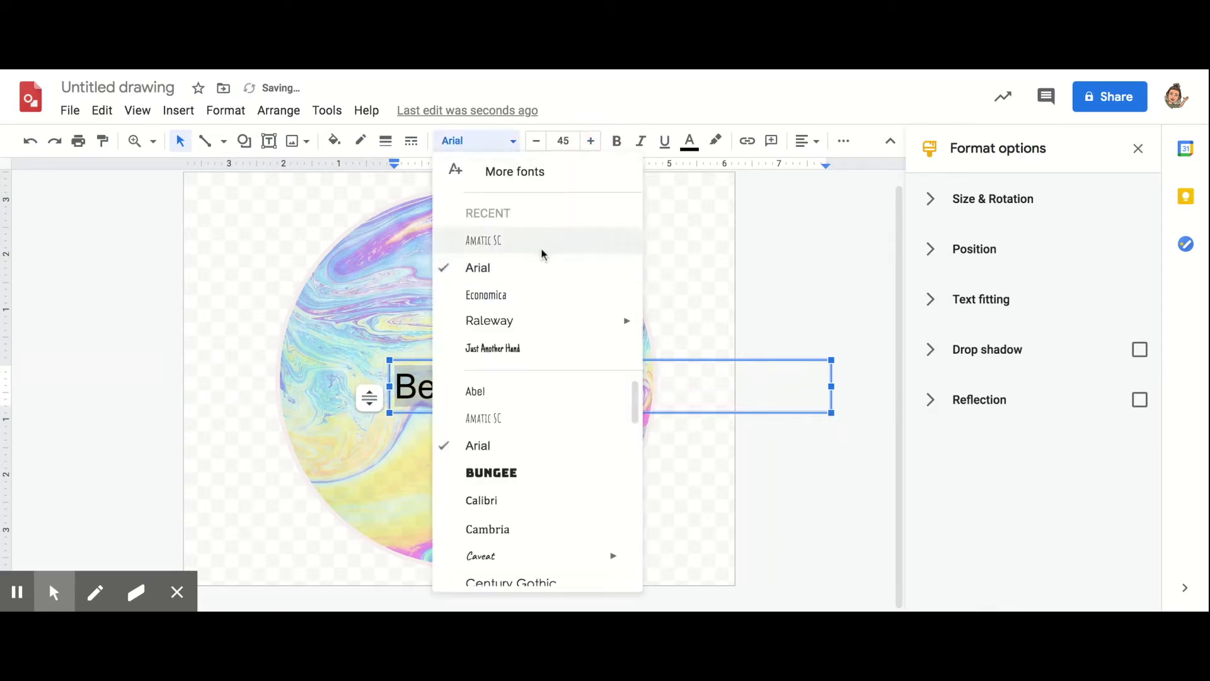
pyautogui.scroll(-3, 513, 451)
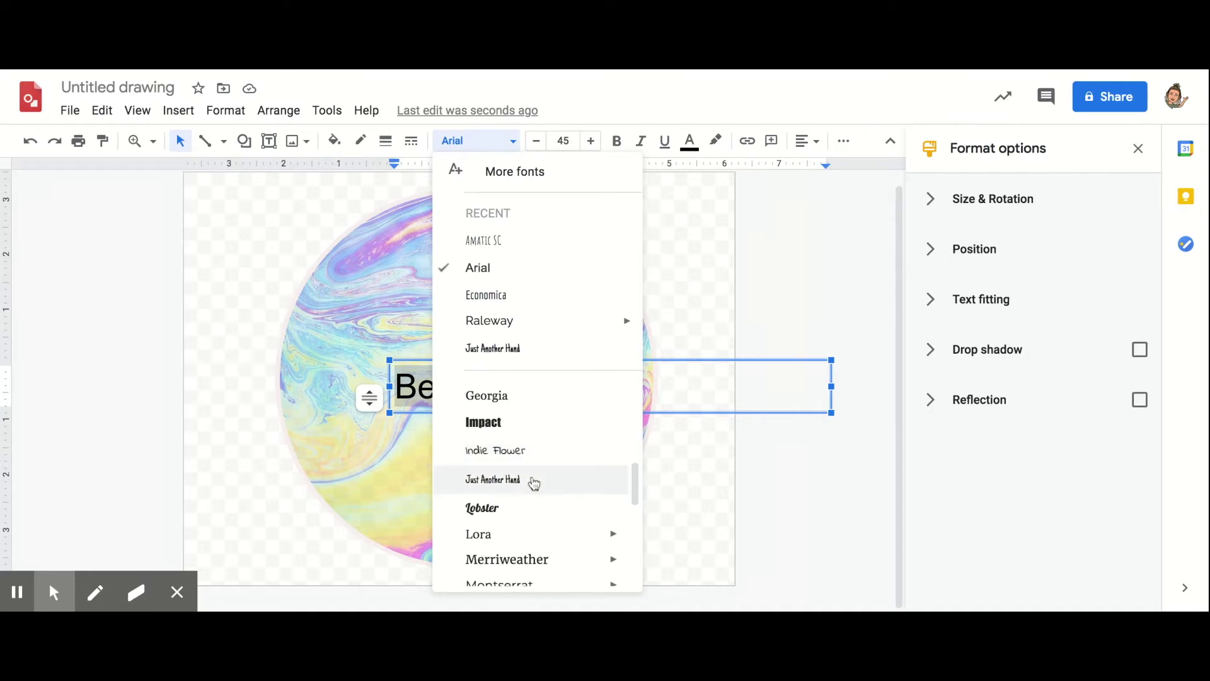
pyautogui.scroll(-5, 532, 481)
pyautogui.click(540, 171)
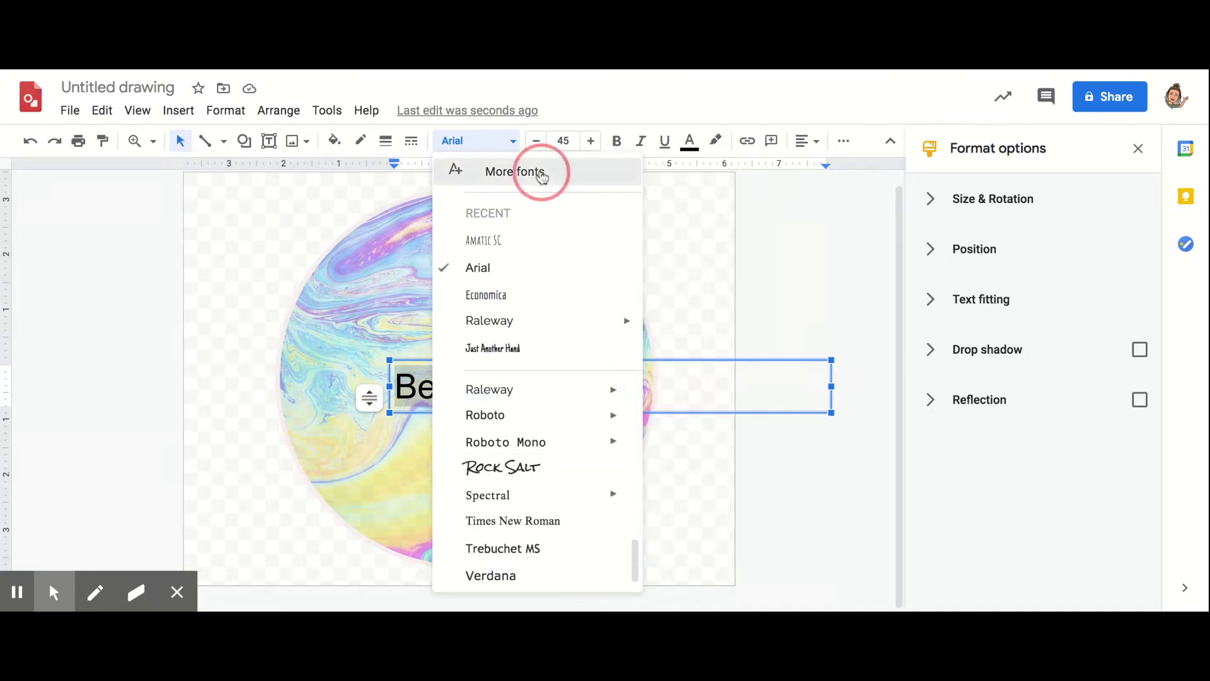
pyautogui.click(575, 189)
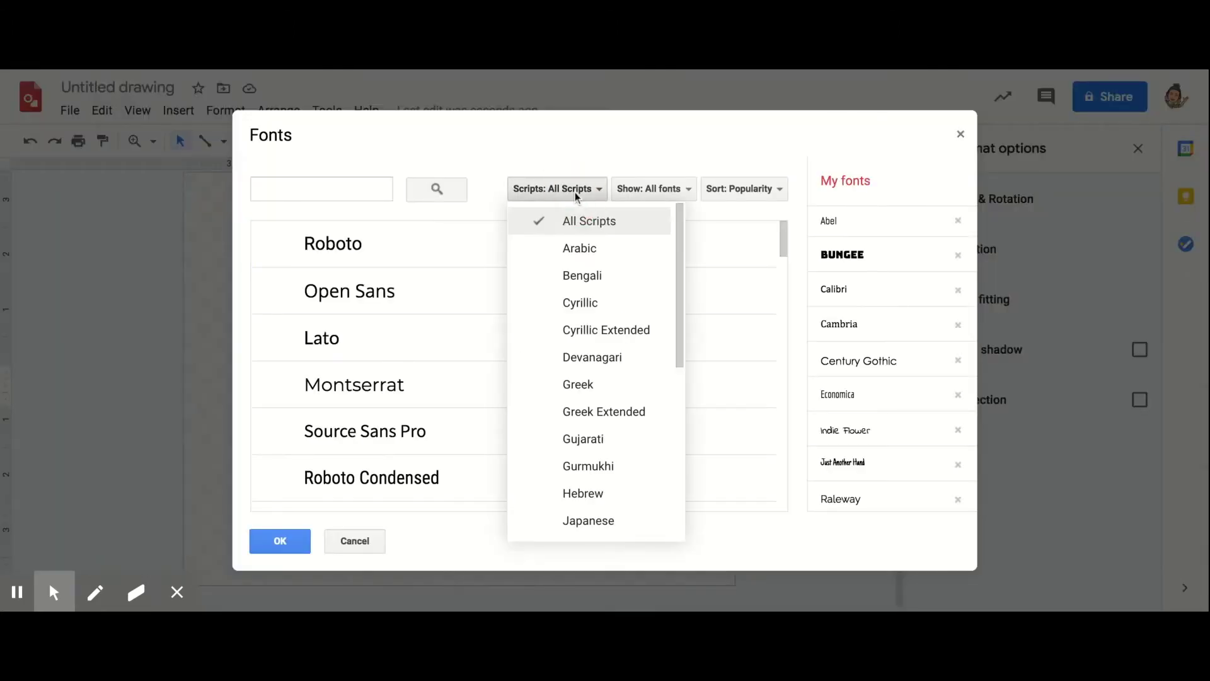
pyautogui.click(627, 189)
pyautogui.click(698, 276)
# - Find the Dawning of a New Day font among the handwriting fonts and apply it to "Be"
pyautogui.scroll(-10, 624, 389)
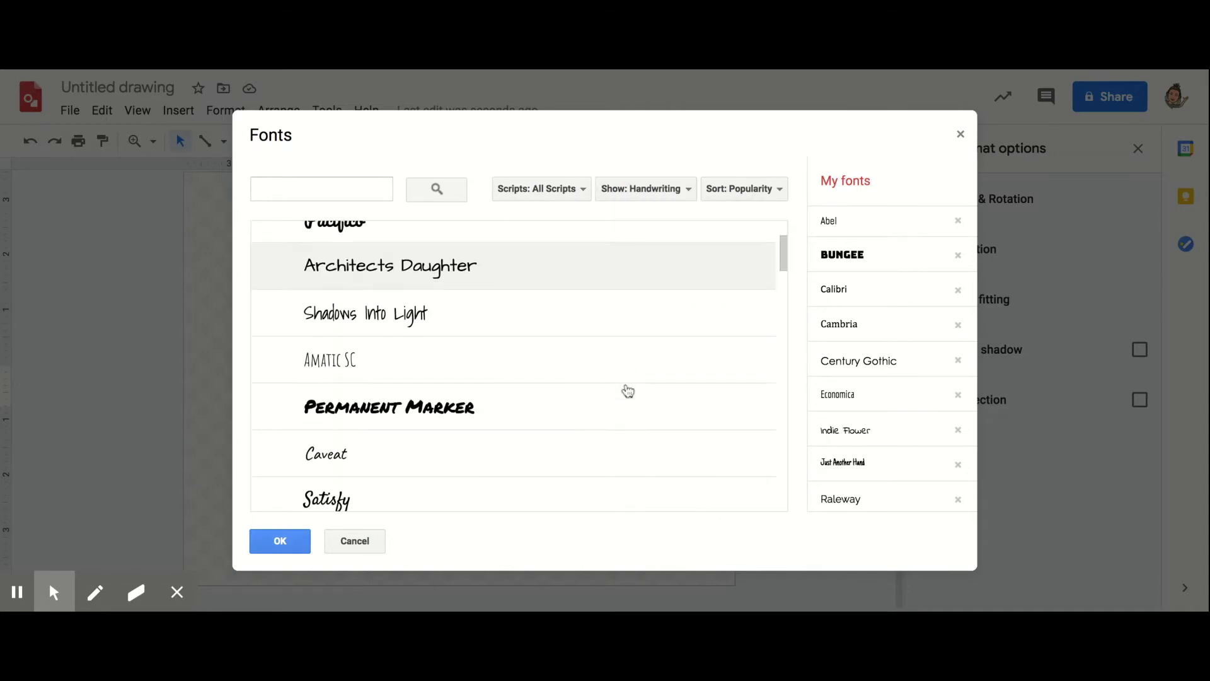
pyautogui.scroll(-10, 616, 418)
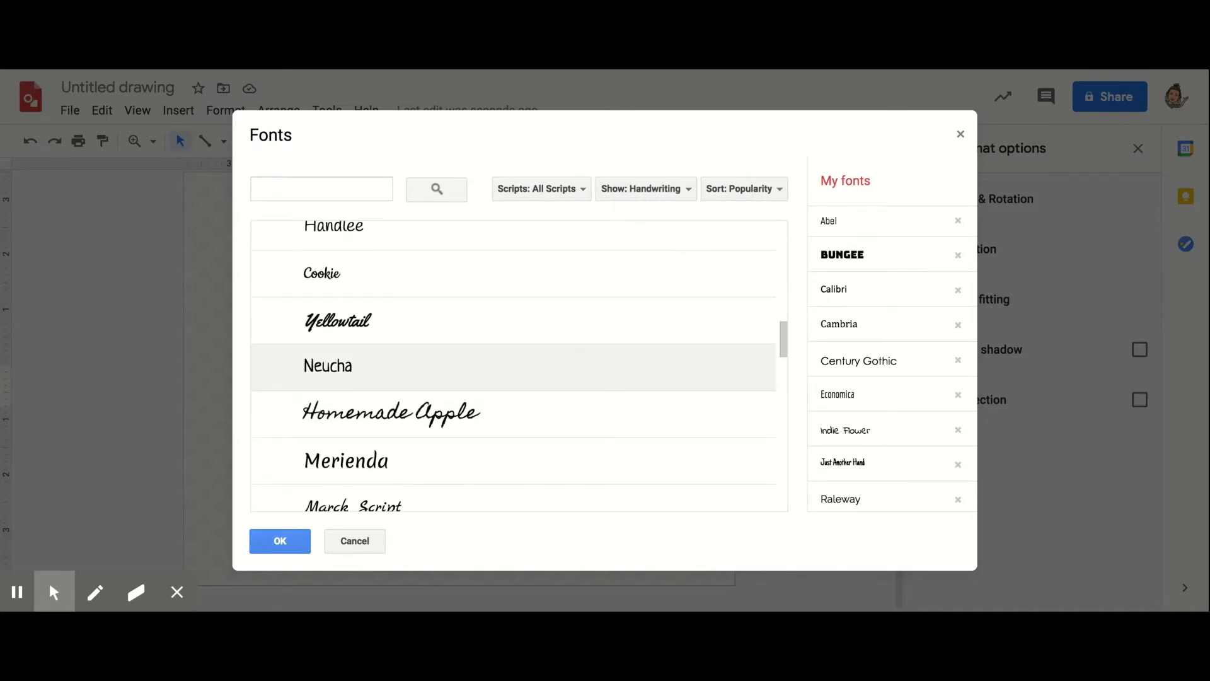
pyautogui.scroll(-15, 514, 366)
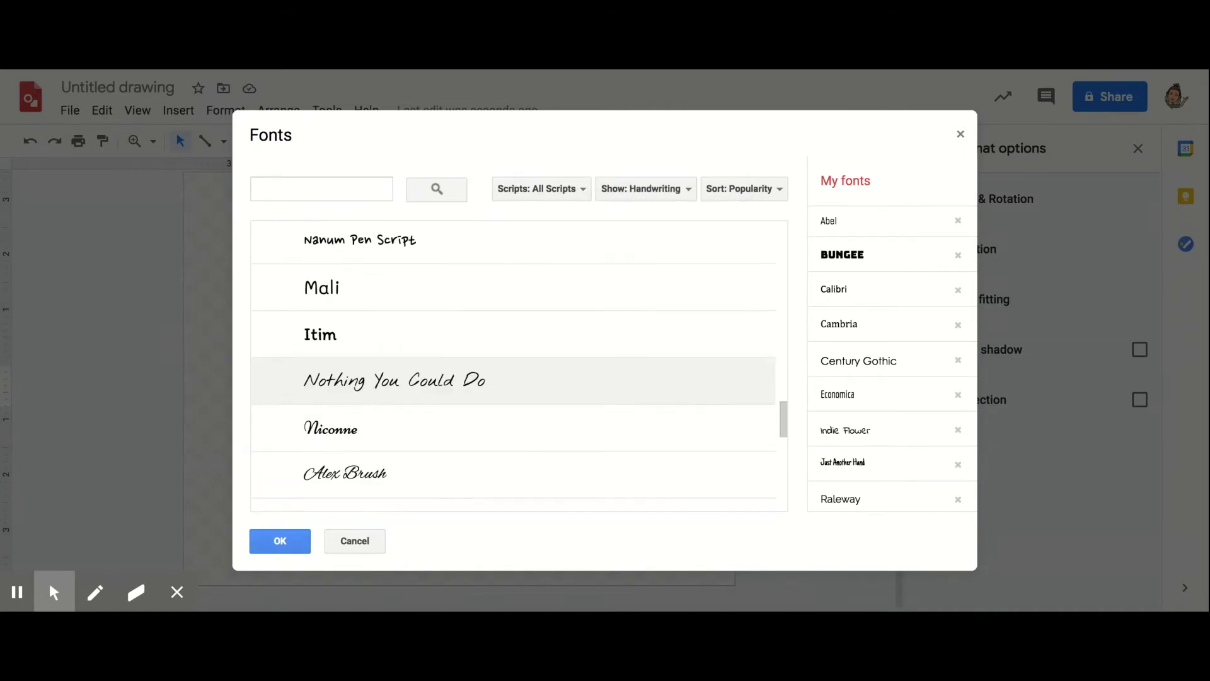
pyautogui.scroll(-15, 514, 391)
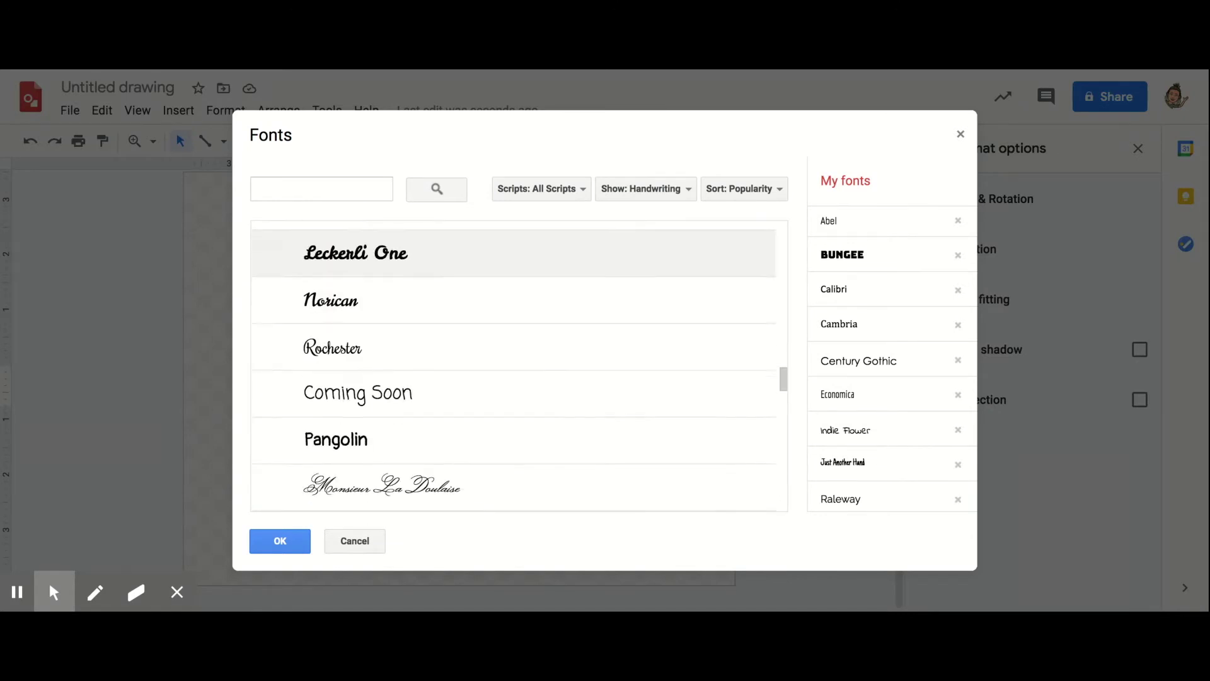
pyautogui.scroll(-15, 514, 410)
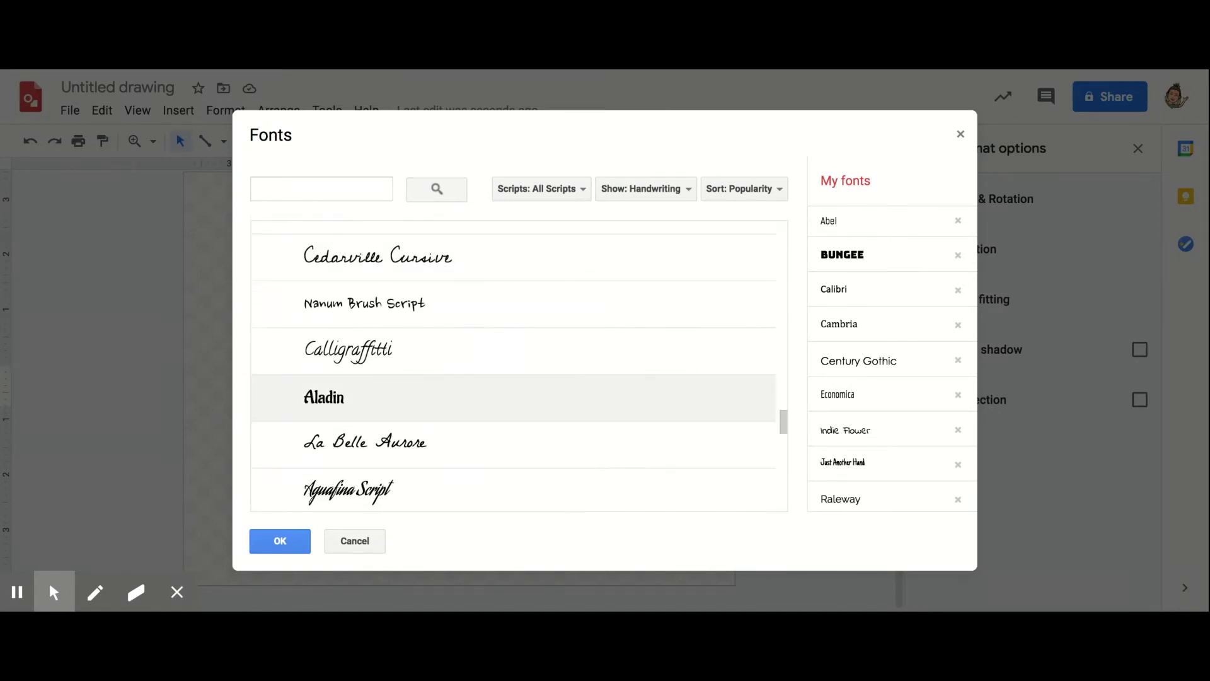
pyautogui.click(614, 285)
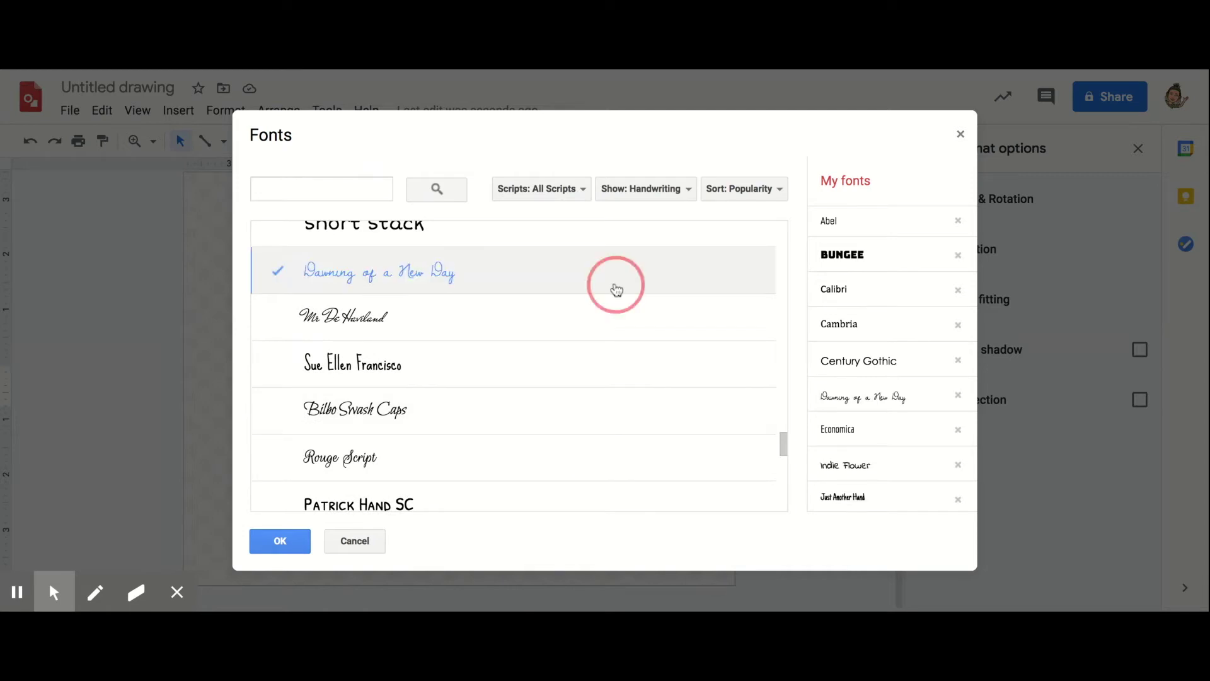
pyautogui.click(271, 546)
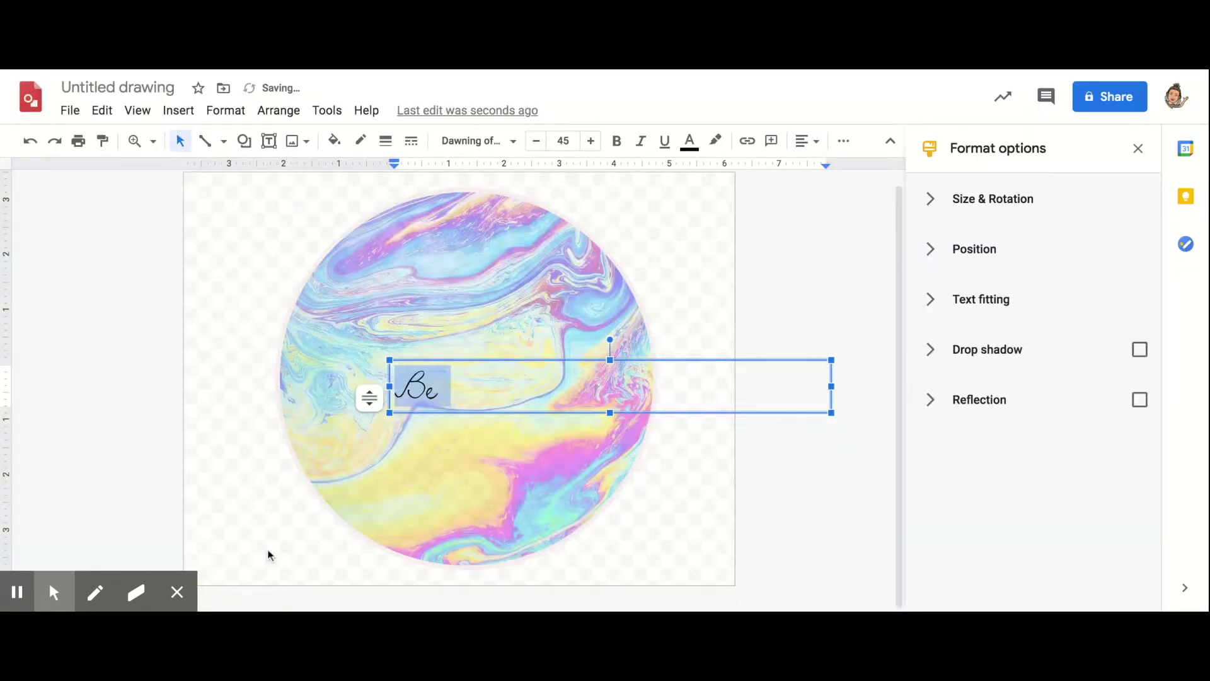
# - Format the word "Be" as size 96, white and bold
pyautogui.click(591, 142)
pyautogui.click(591, 141)
pyautogui.click(571, 142)
pyautogui.click(563, 579)
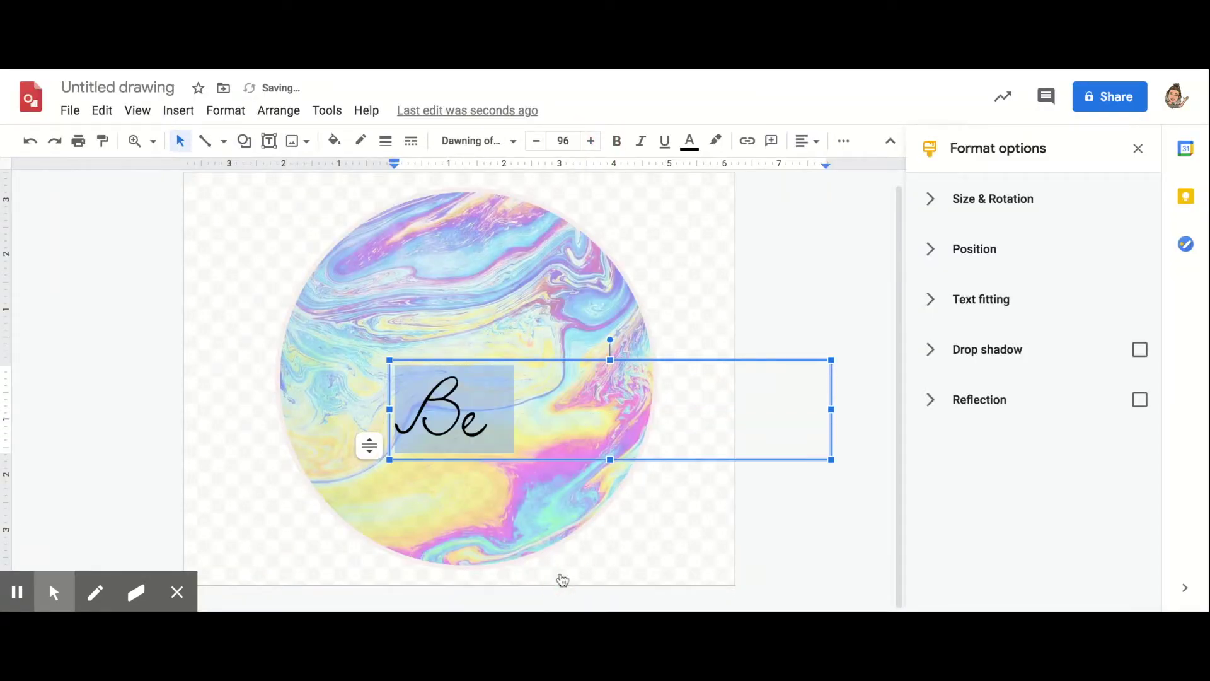
pyautogui.click(689, 140)
pyautogui.click(864, 173)
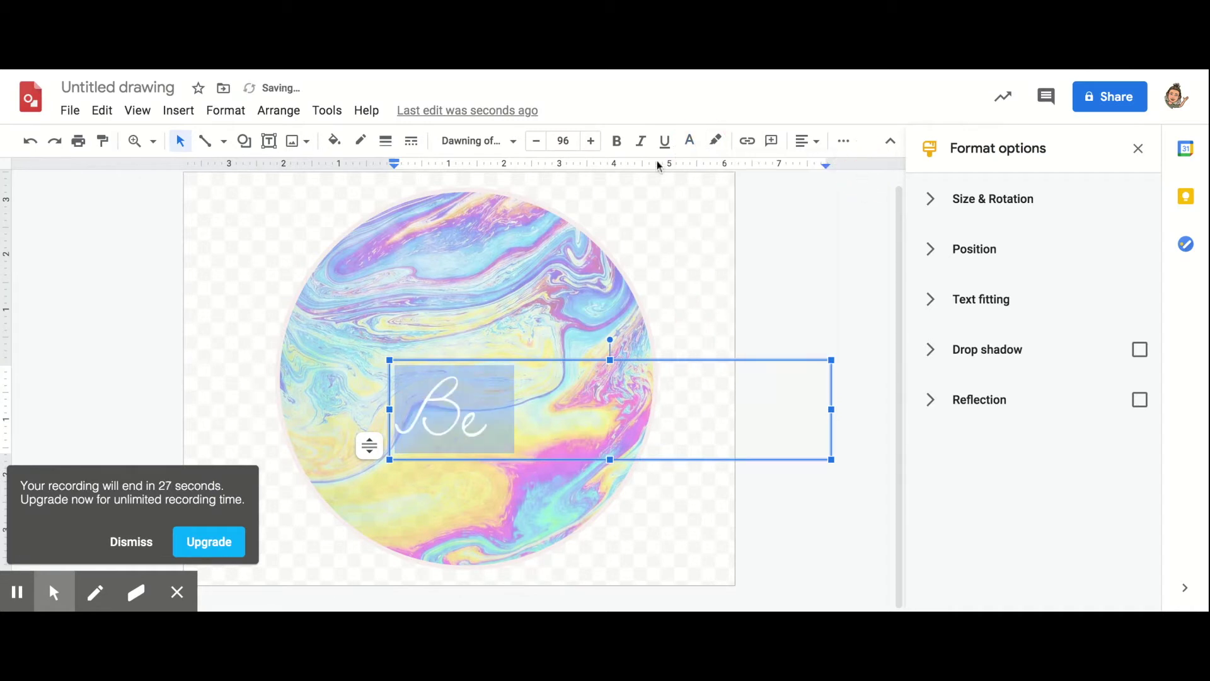
pyautogui.click(617, 141)
# - Move the "Be" text box up on the circle and narrow it from its right side to fit the word more closely
pyautogui.moveTo(457, 358); pyautogui.dragTo(440, 288)
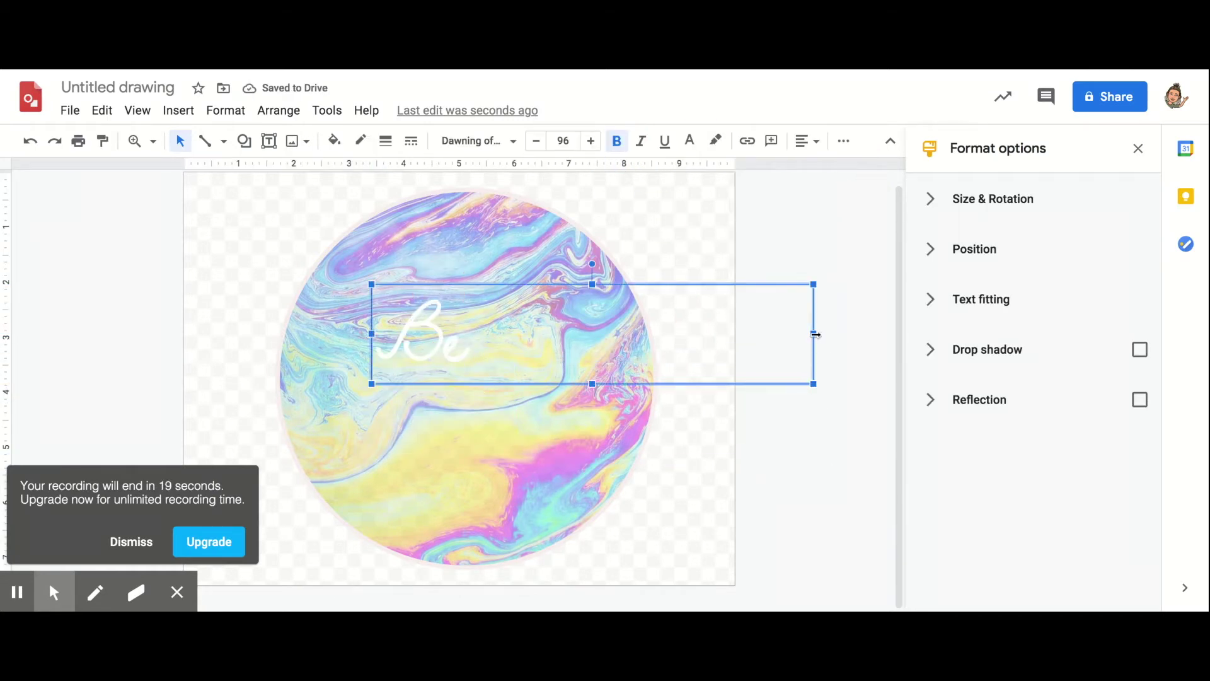
pyautogui.moveTo(815, 334); pyautogui.dragTo(576, 334)
pyautogui.click(589, 419)
pyautogui.click(699, 277)
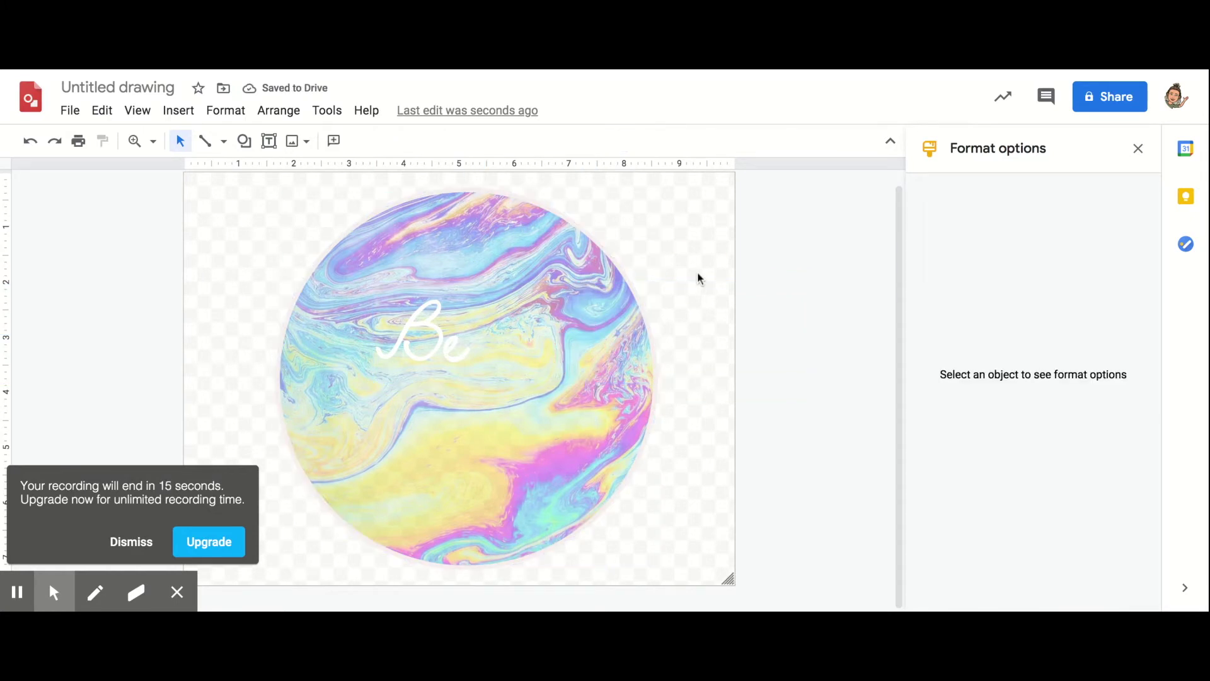
# - Add a second text box reading "Kind" over the circle, set in Dawning of a New Day at size 100
pyautogui.click(335, 309)
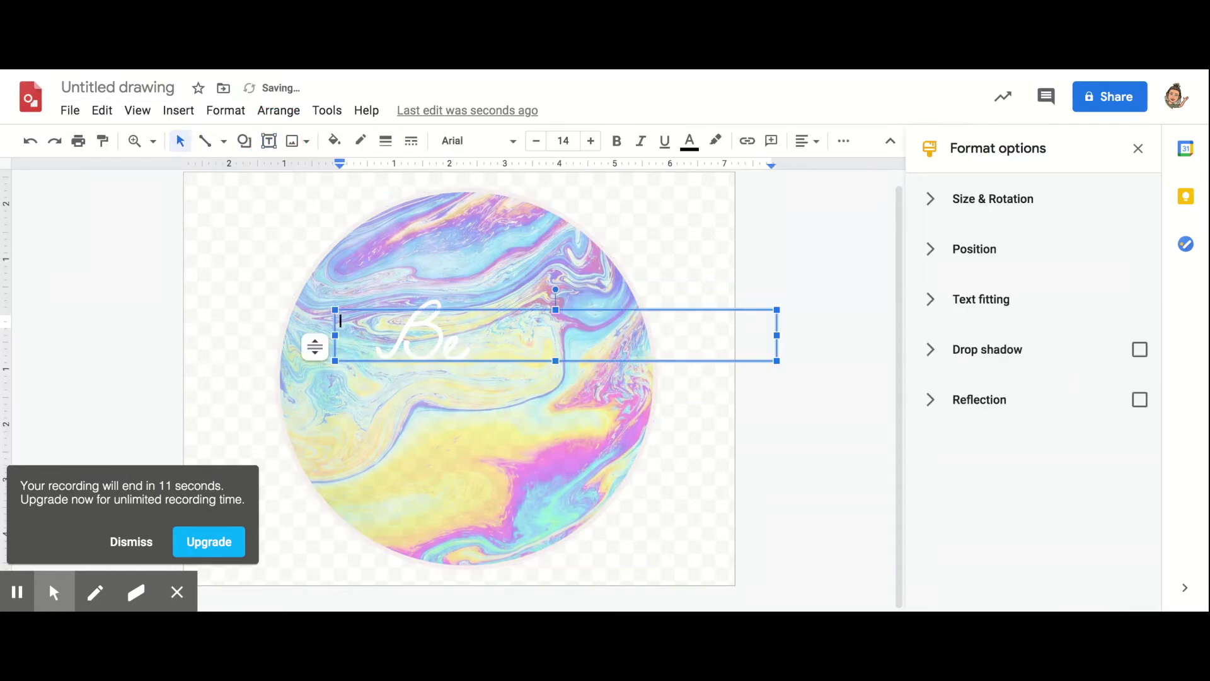
pyautogui.write('Kind')
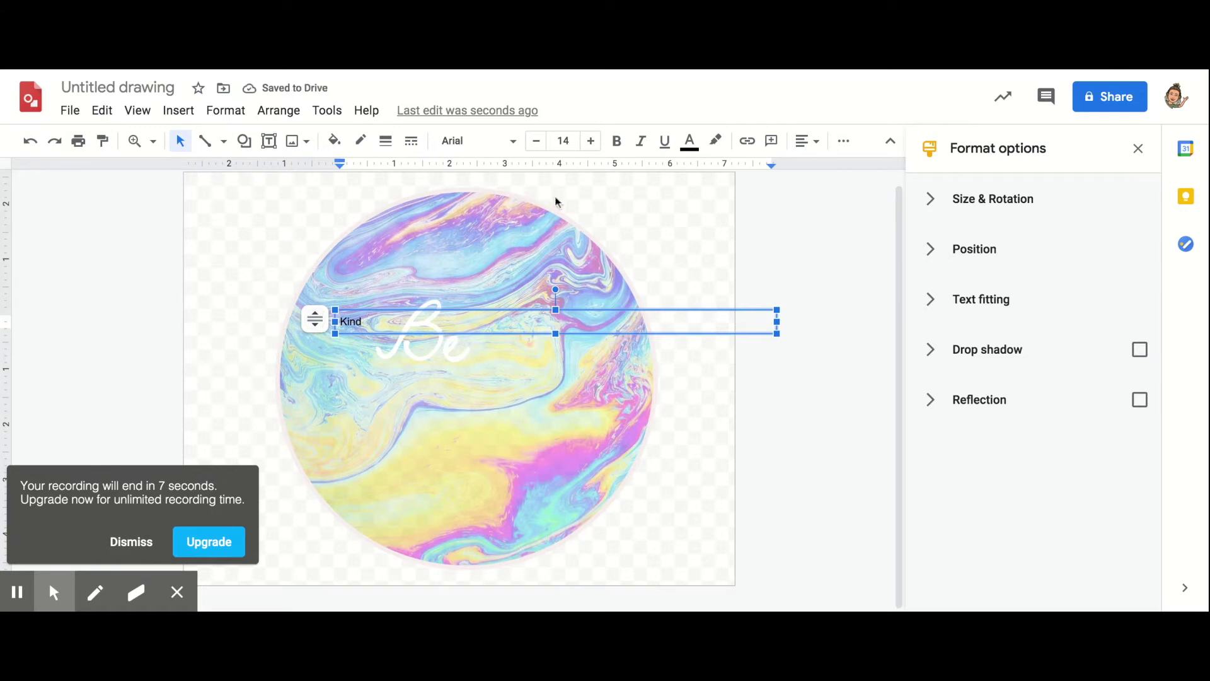
pyautogui.click(513, 141)
pyautogui.click(492, 234)
pyautogui.click(570, 141)
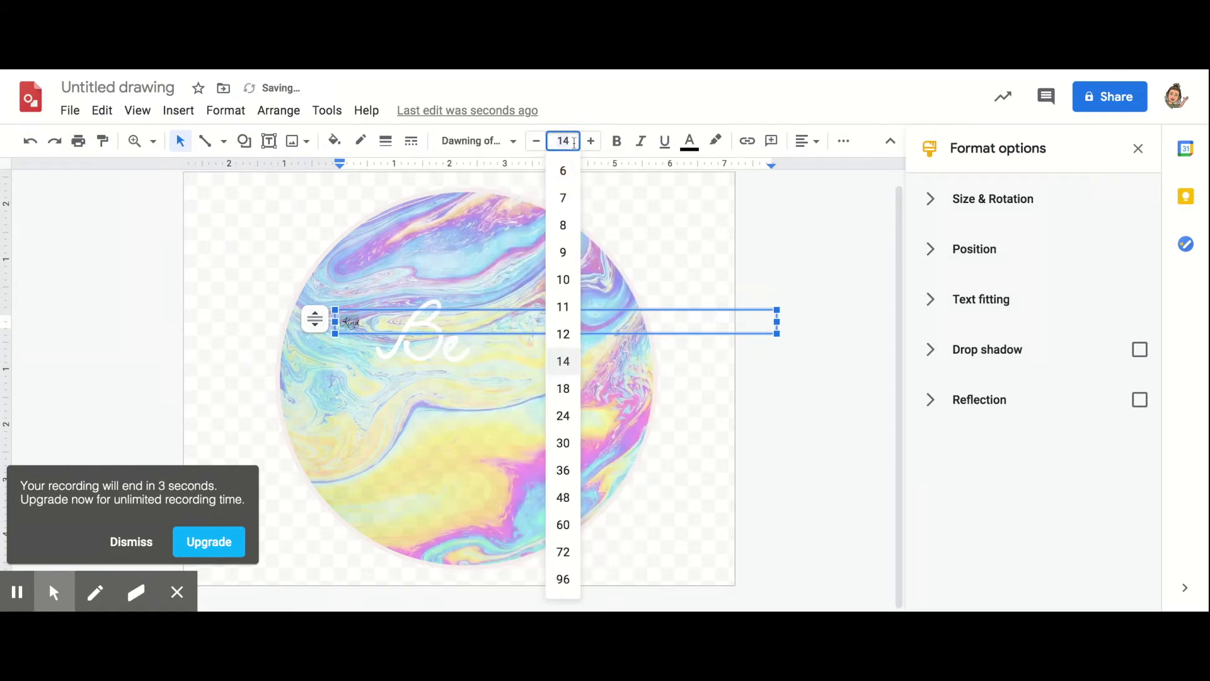
pyautogui.write('100')
pyautogui.press('Return')
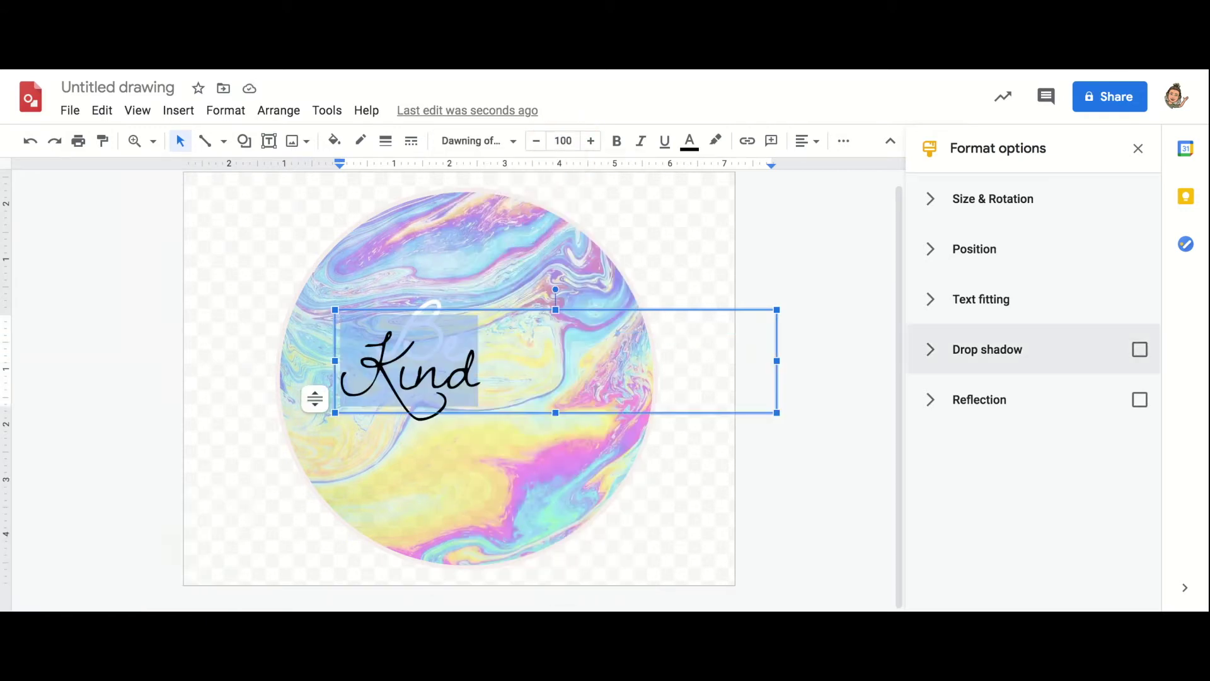
# - Make the word "Kind" white and bold and move its text box below "Be"
pyautogui.click(689, 141)
pyautogui.click(850, 173)
pyautogui.click(617, 141)
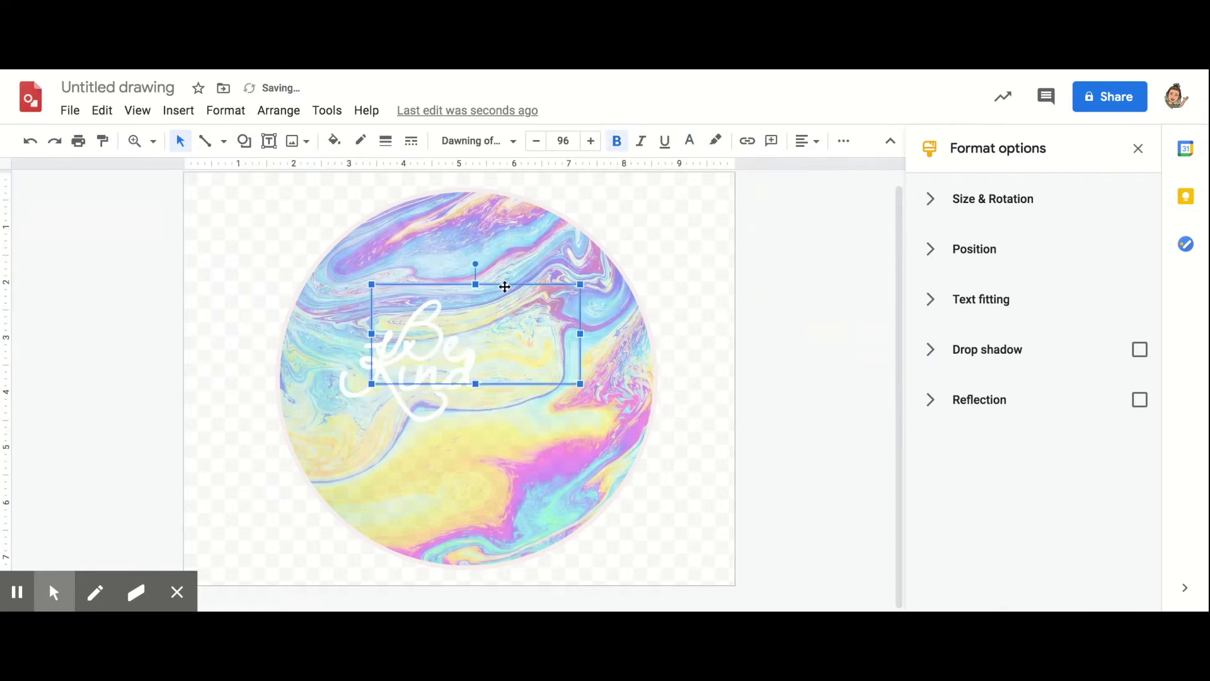
pyautogui.click(443, 343)
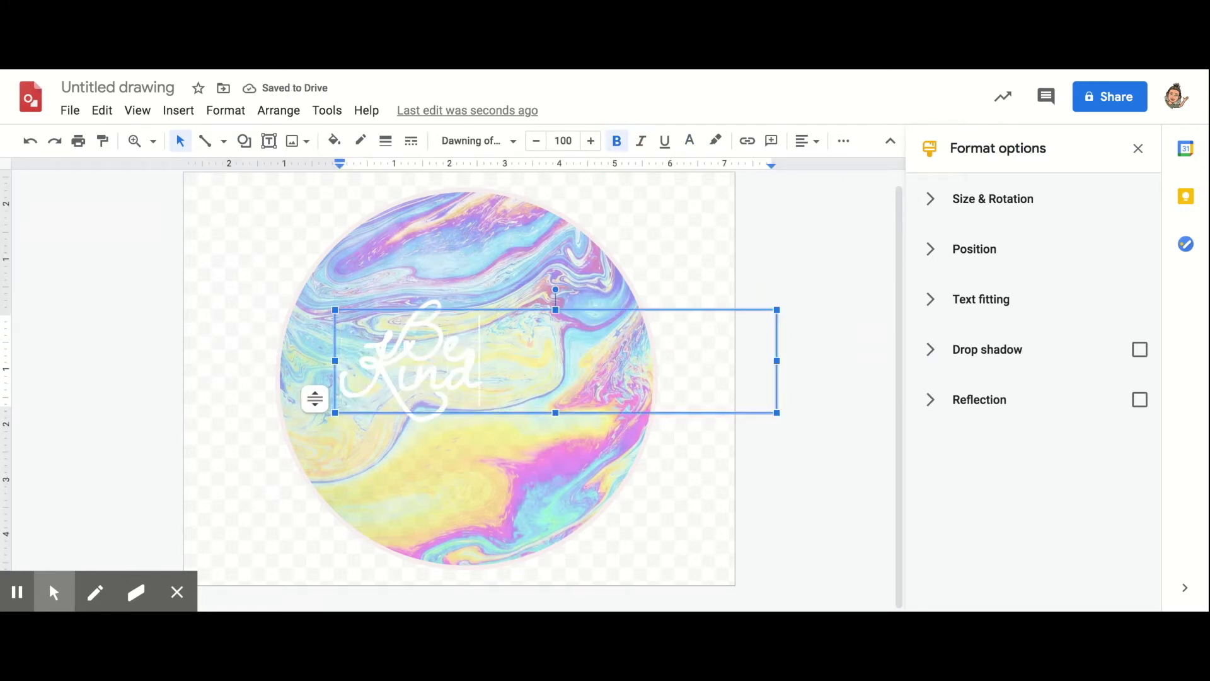
pyautogui.moveTo(460, 312); pyautogui.dragTo(492, 358)
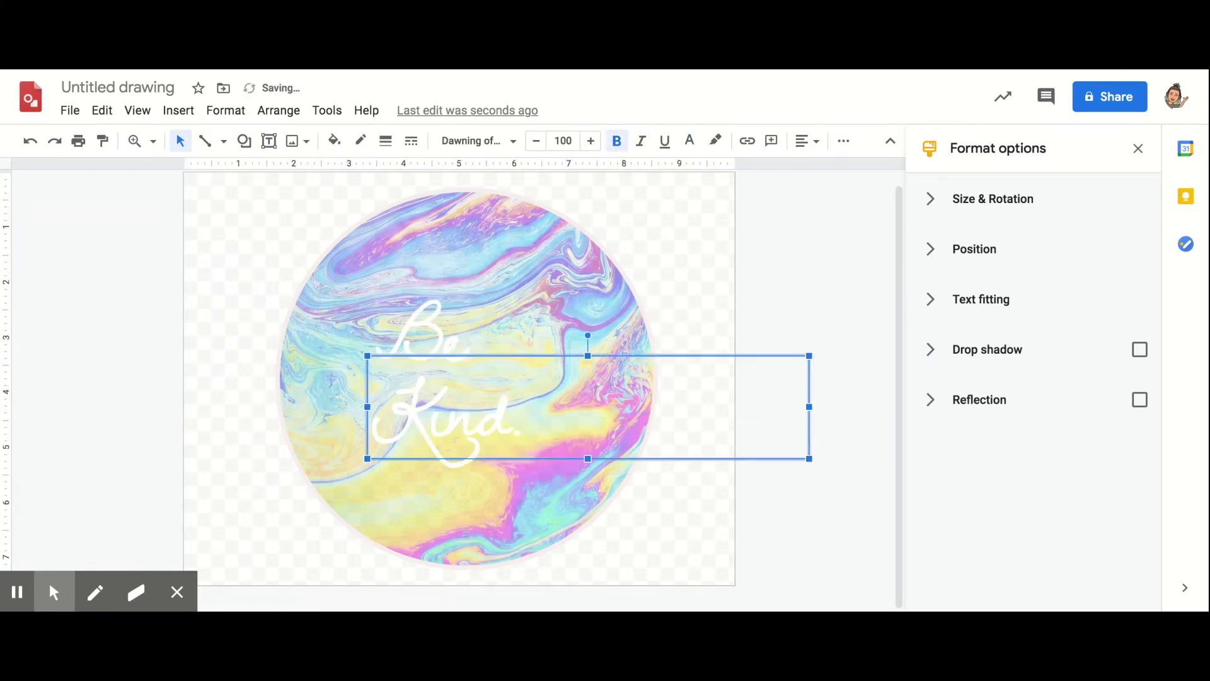
# - Set the word "Be" to size 200 and shift its text box up and to the left on the circle
pyautogui.click(466, 343)
pyautogui.moveTo(470, 299); pyautogui.dragTo(599, 223)
pyautogui.click(568, 136)
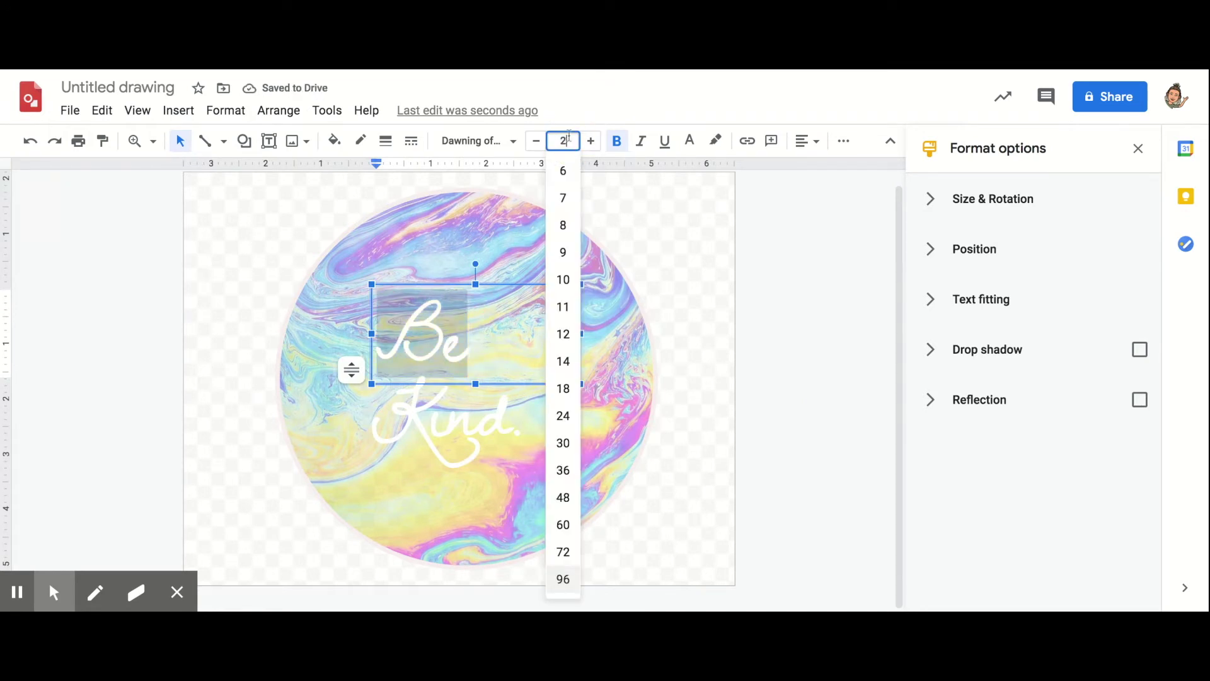
pyautogui.write('200')
pyautogui.press('Return')
pyautogui.moveTo(540, 286); pyautogui.dragTo(489, 249)
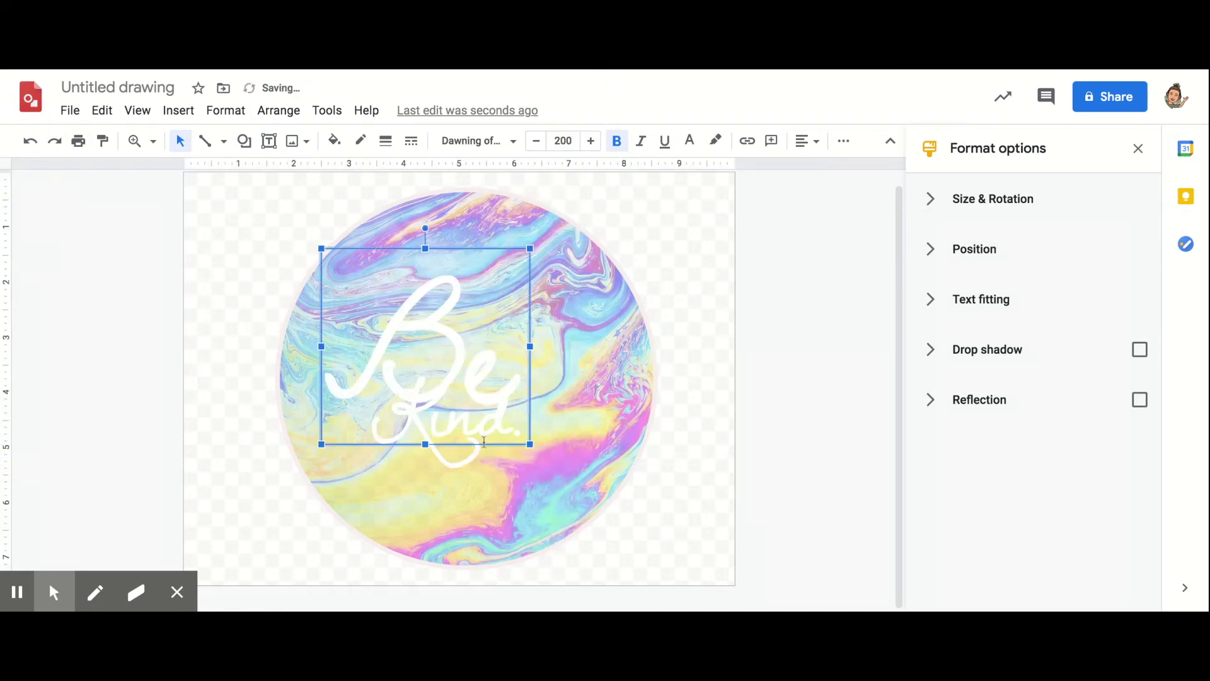
# - Set the word "Kind." to size 200 and move its text box up and left to fit across the circle
pyautogui.click(479, 459)
pyautogui.click(468, 440)
pyautogui.moveTo(389, 427); pyautogui.dragTo(513, 424)
pyautogui.moveTo(393, 425); pyautogui.dragTo(543, 423)
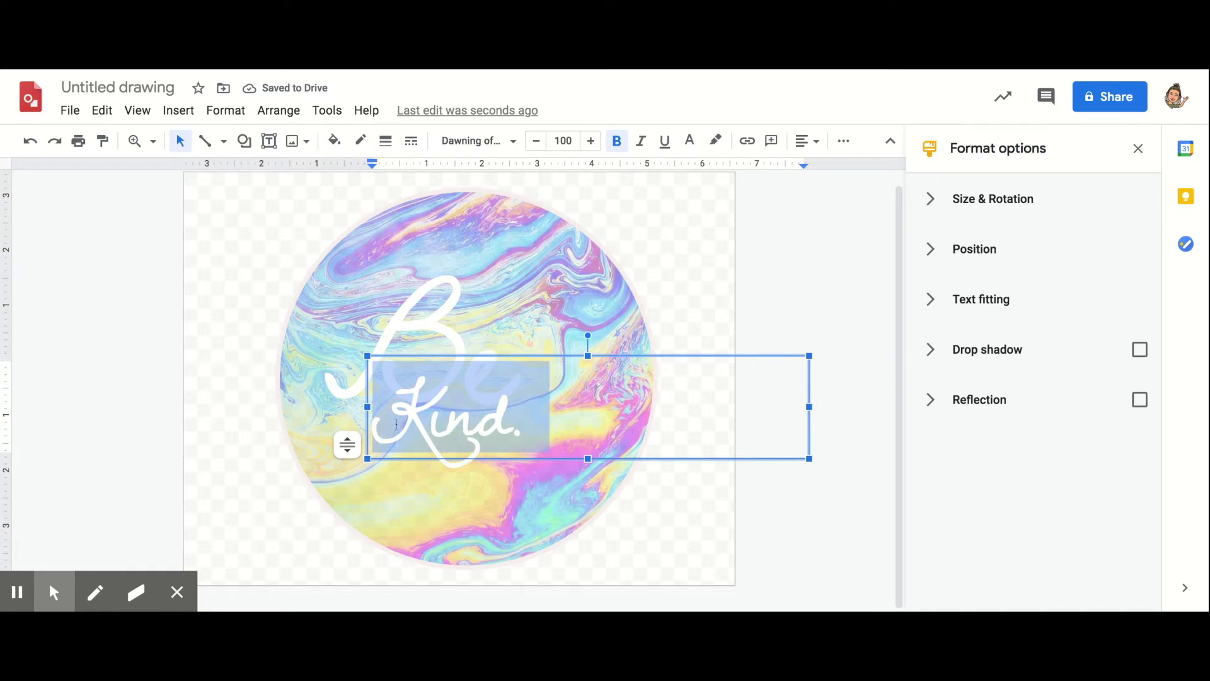
pyautogui.click(575, 140)
pyautogui.write('200')
pyautogui.press('Return')
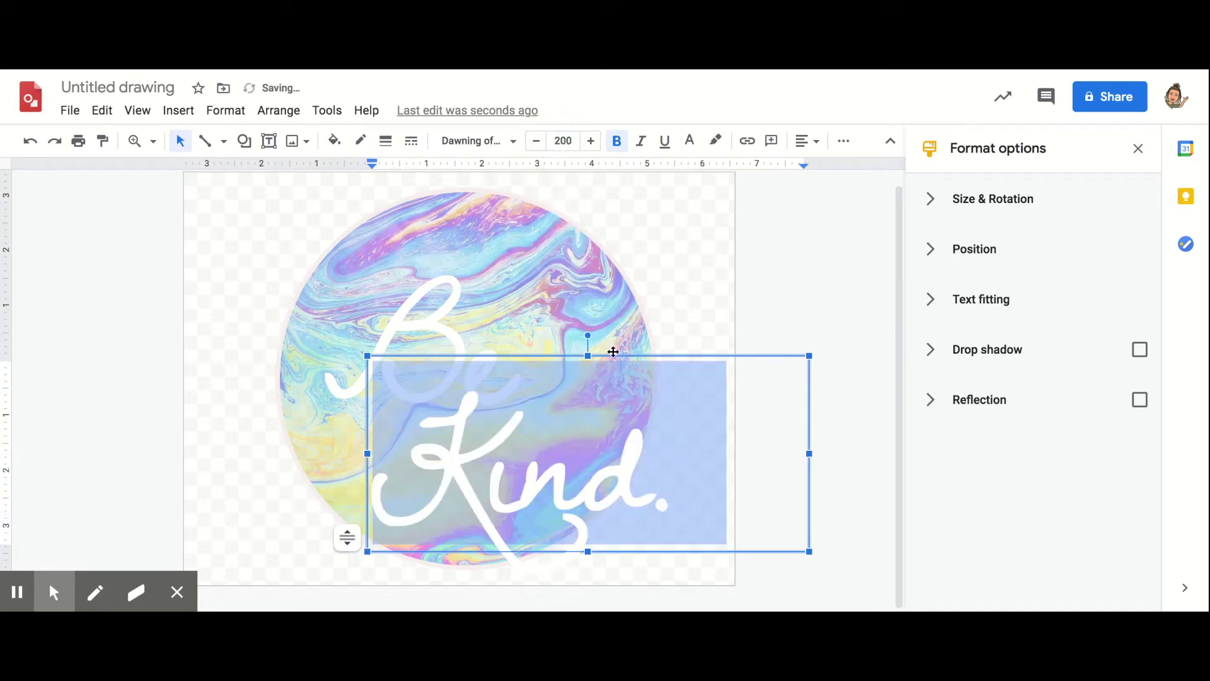
pyautogui.moveTo(614, 351); pyautogui.dragTo(561, 298)
# - Set the word "Be" to size 150 and position it above the right part of "Kind."
pyautogui.click(481, 254)
pyautogui.moveTo(488, 248)
pyautogui.mouseDown()
pyautogui.moveTo(569, 248)
pyautogui.moveTo(488, 248)
pyautogui.mouseUp()
pyautogui.click(563, 140)
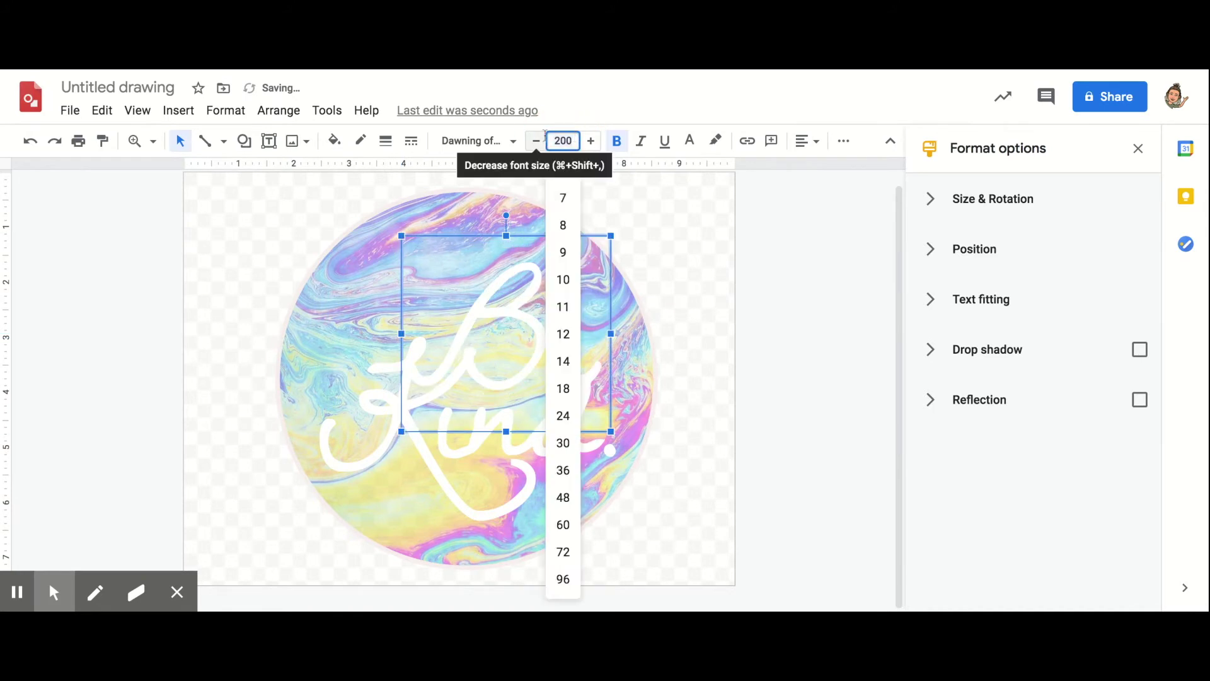
pyautogui.write('150')
pyautogui.press('Return')
pyautogui.moveTo(555, 236); pyautogui.dragTo(577, 247)
pyautogui.click(751, 307)
pyautogui.click(787, 272)
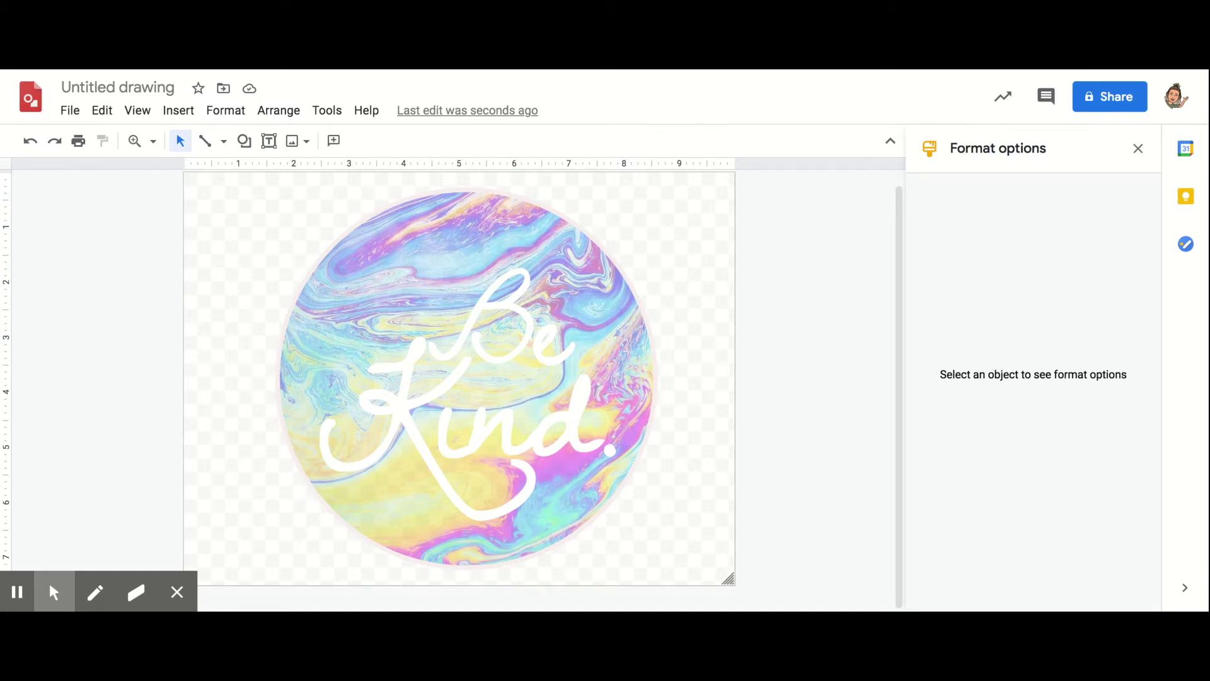
pyautogui.click(189, 113)
pyautogui.moveTo(216, 148)
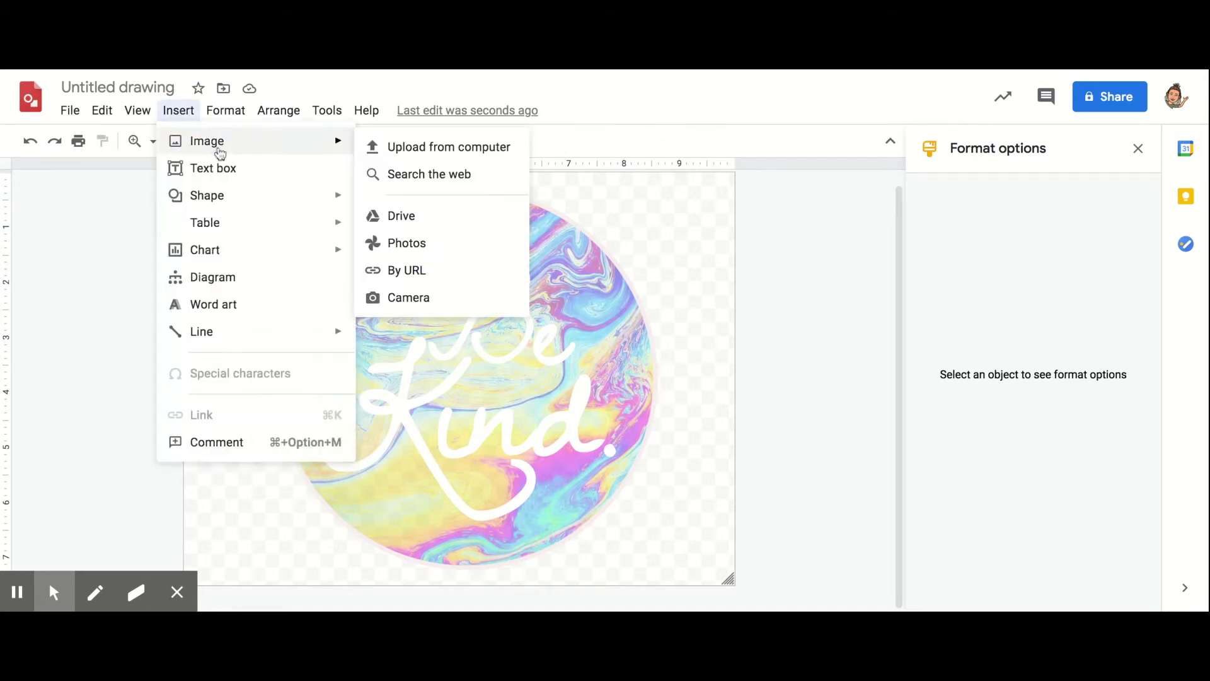
pyautogui.click(370, 144)
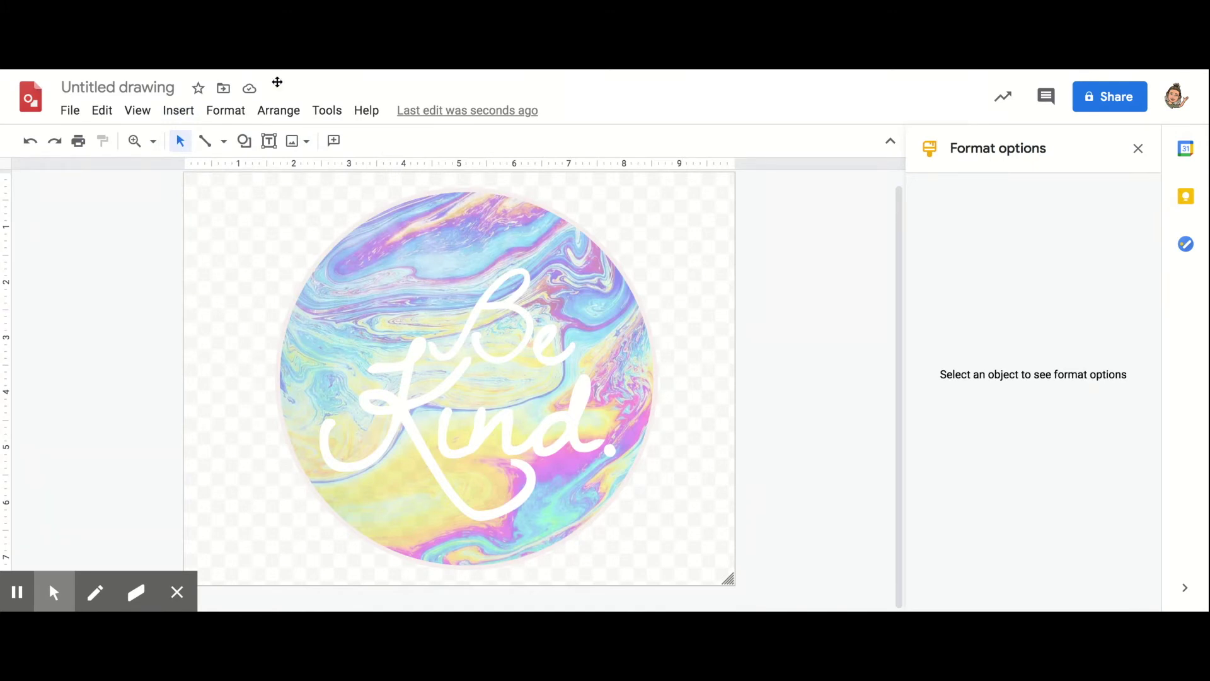
# - Search the web for insertable images using the term "clouds png"
pyautogui.click(179, 110)
pyautogui.moveTo(348, 143)
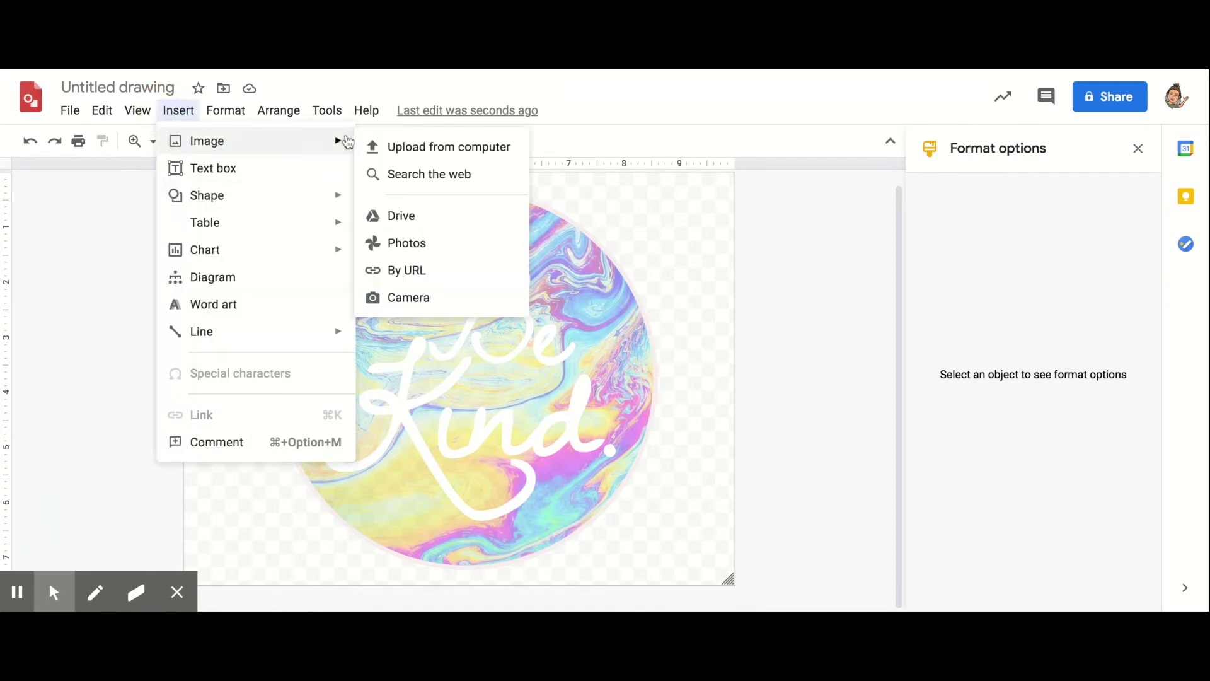
pyautogui.click(422, 186)
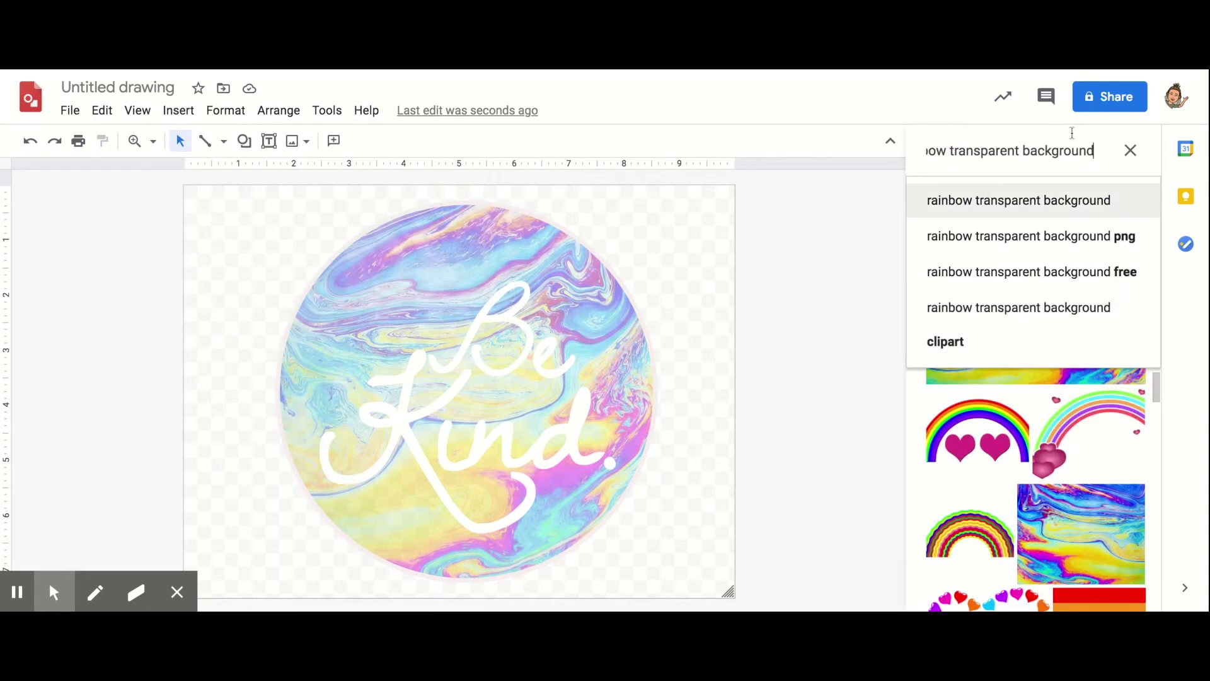
pyautogui.moveTo(1105, 150); pyautogui.dragTo(837, 161)
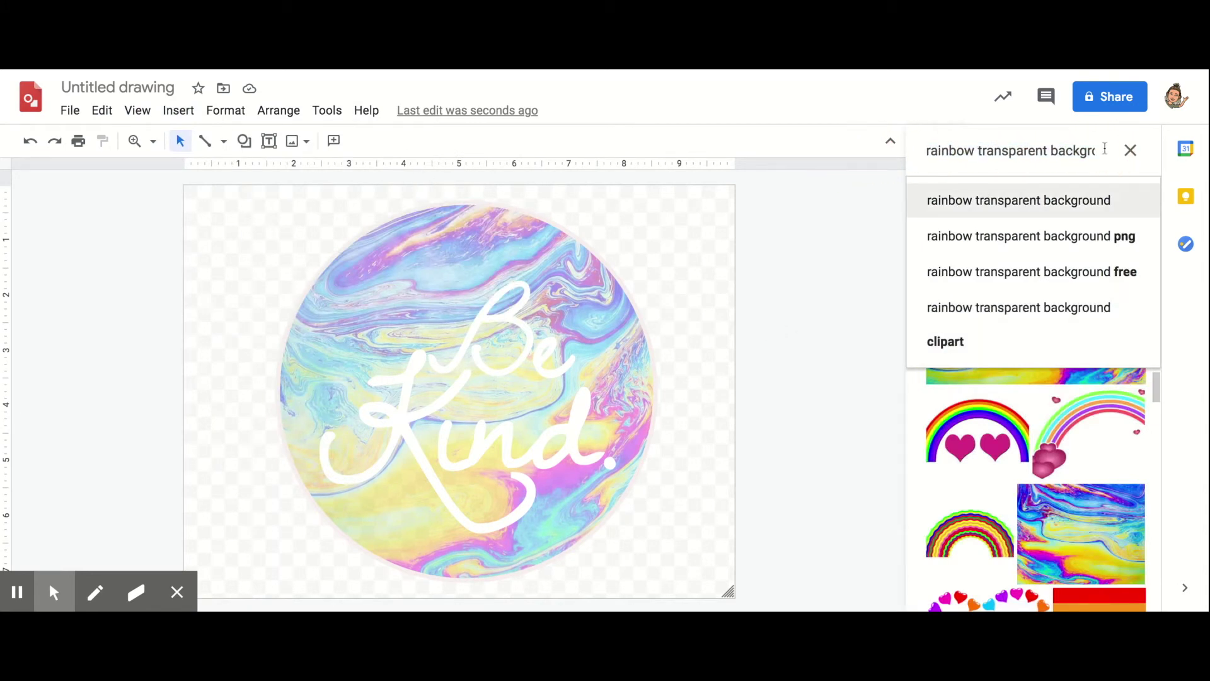
pyautogui.hotkey('ctrl', 'a')
pyautogui.write('c')
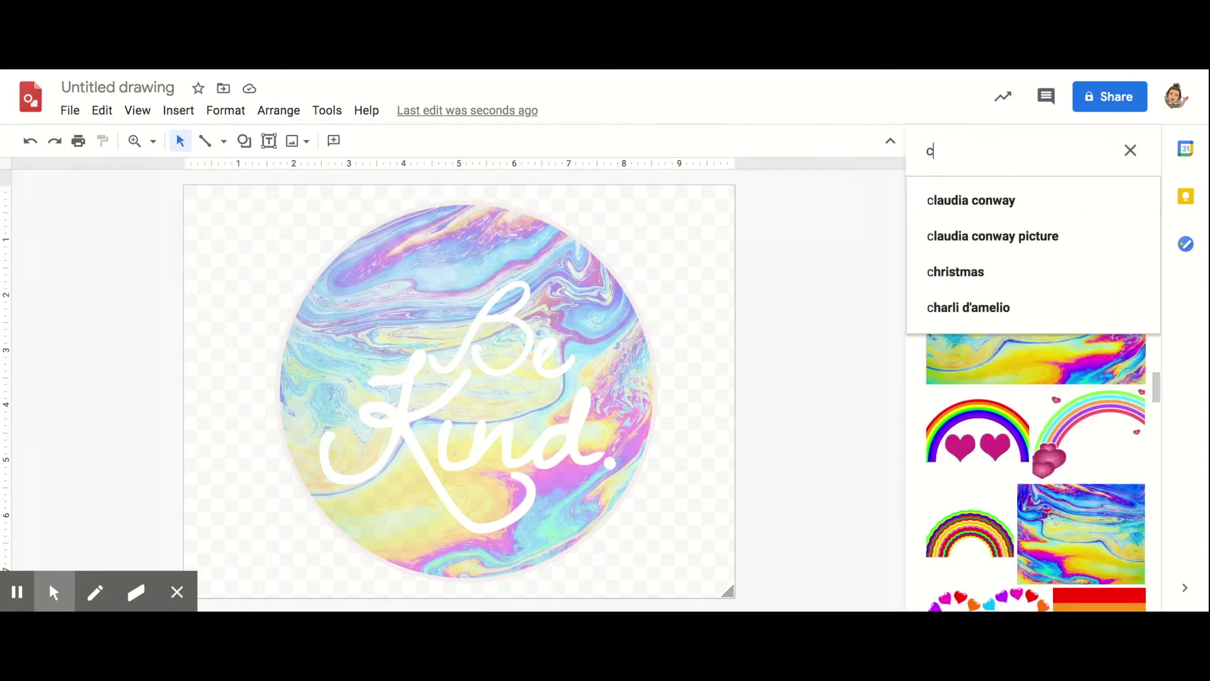
pyautogui.write('louds')
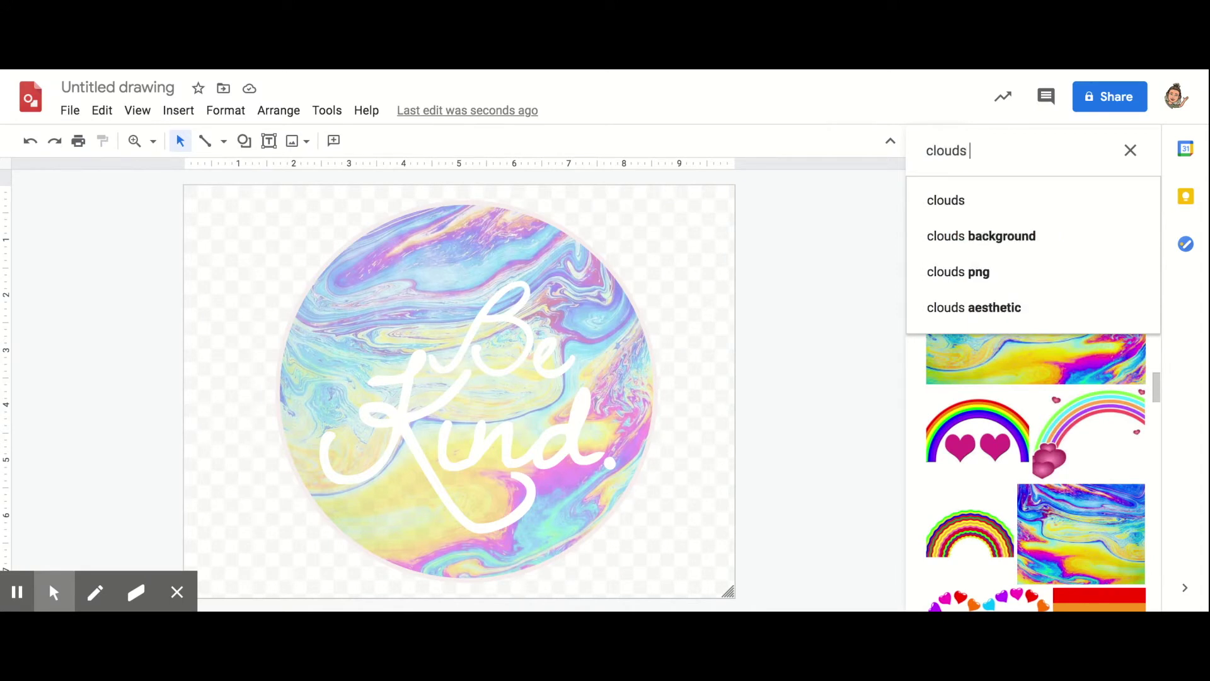
pyautogui.write(' png')
pyautogui.press('Return')
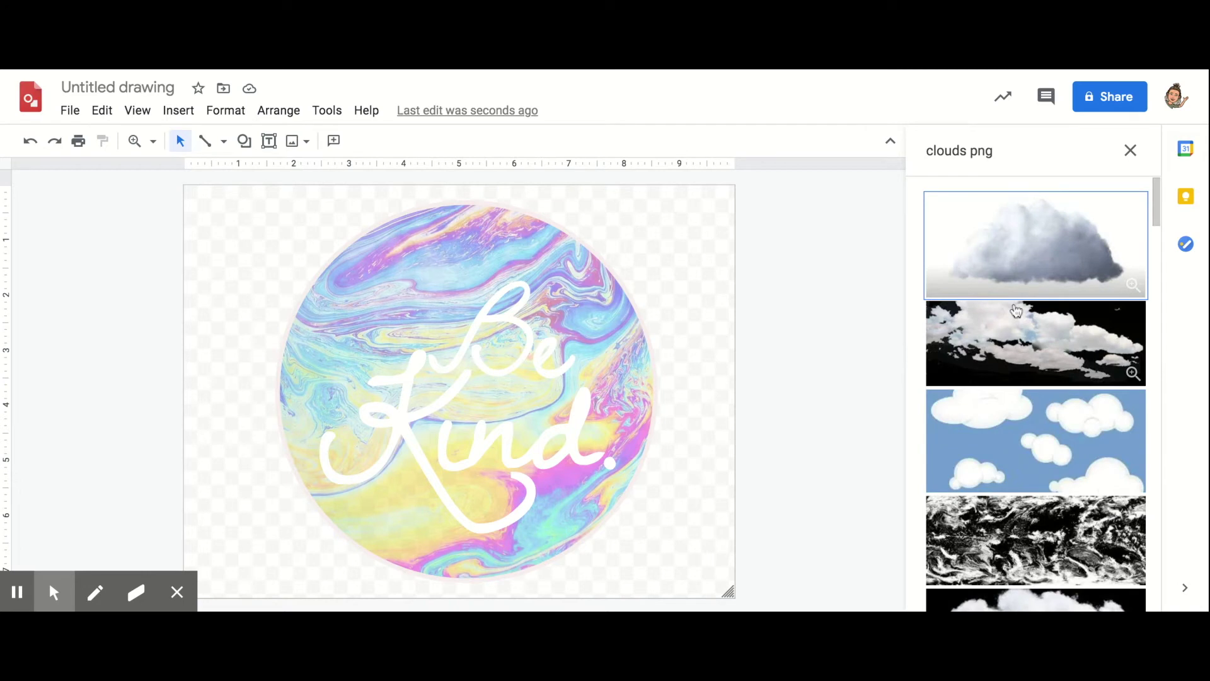
# - Insert the single grey cloud image from the search results into the drawing
pyautogui.click(1015, 271)
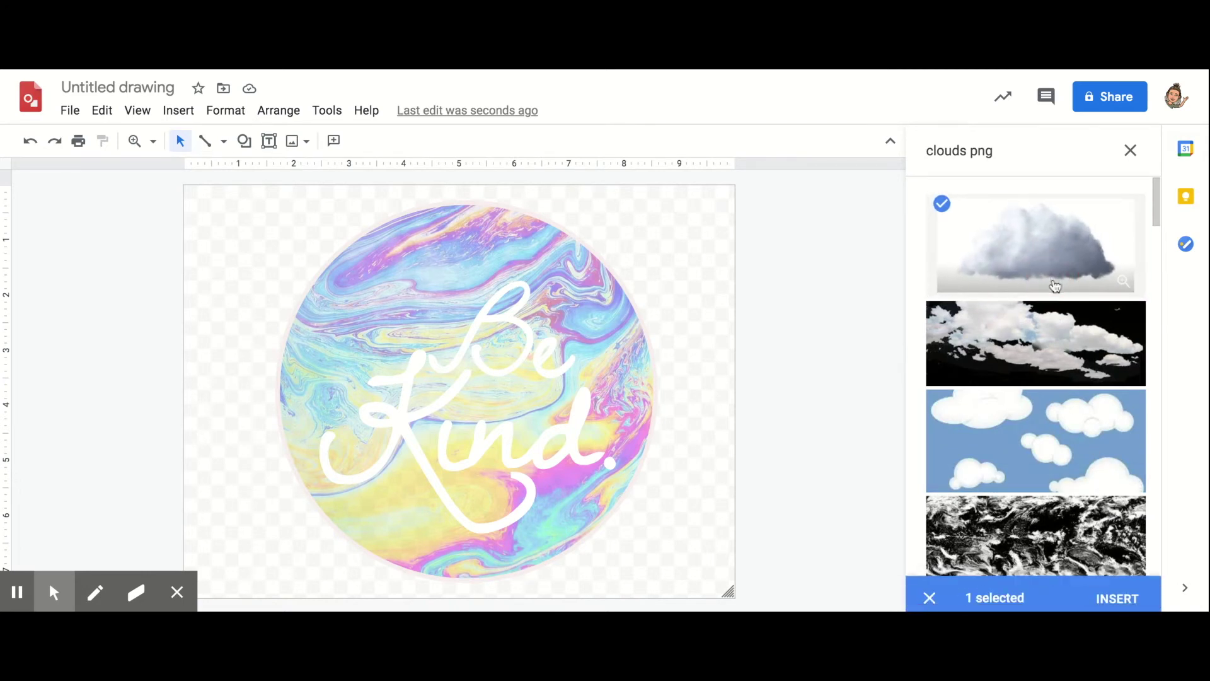
pyautogui.click(1116, 598)
pyautogui.click(1093, 261)
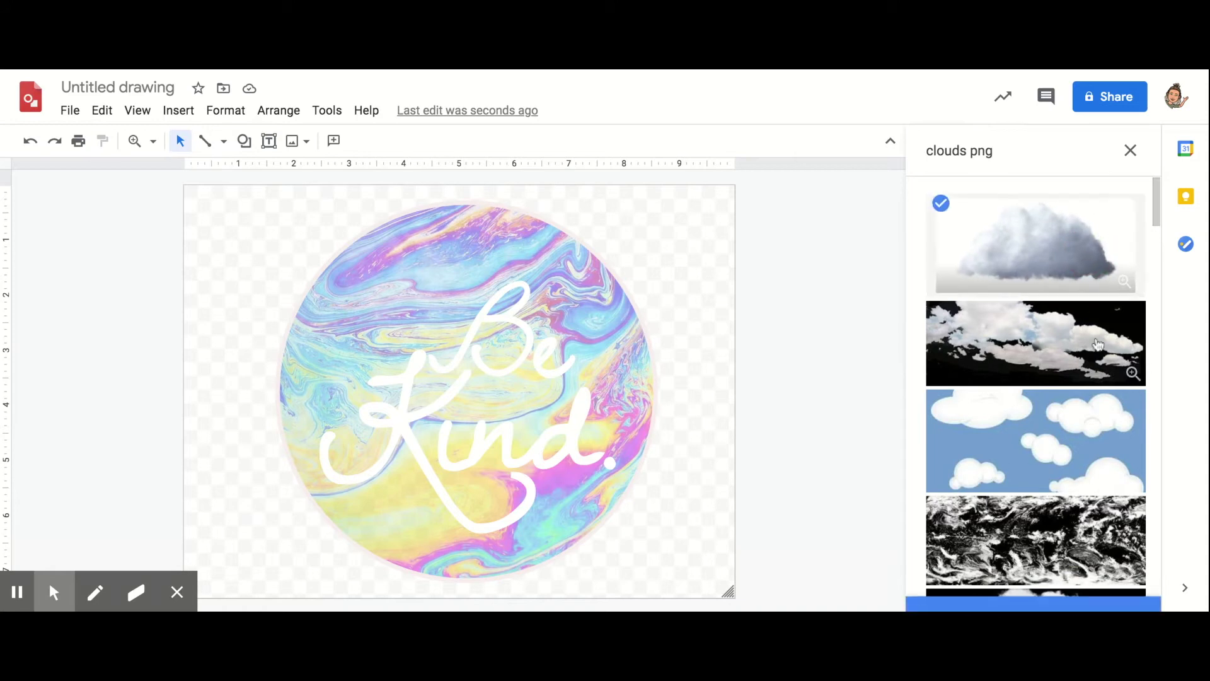
pyautogui.click(1118, 593)
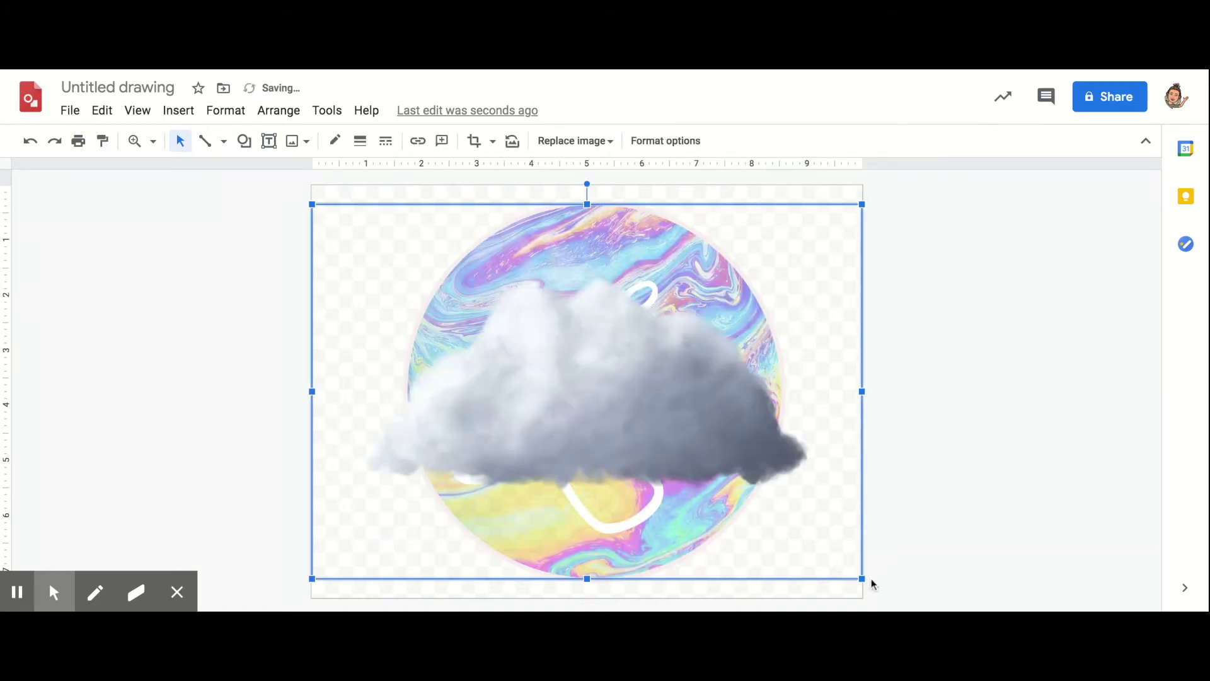
# - Shrink the cloud to less than half its size and place it over the circle's upper-left edge
pyautogui.moveTo(864, 580); pyautogui.dragTo(567, 433)
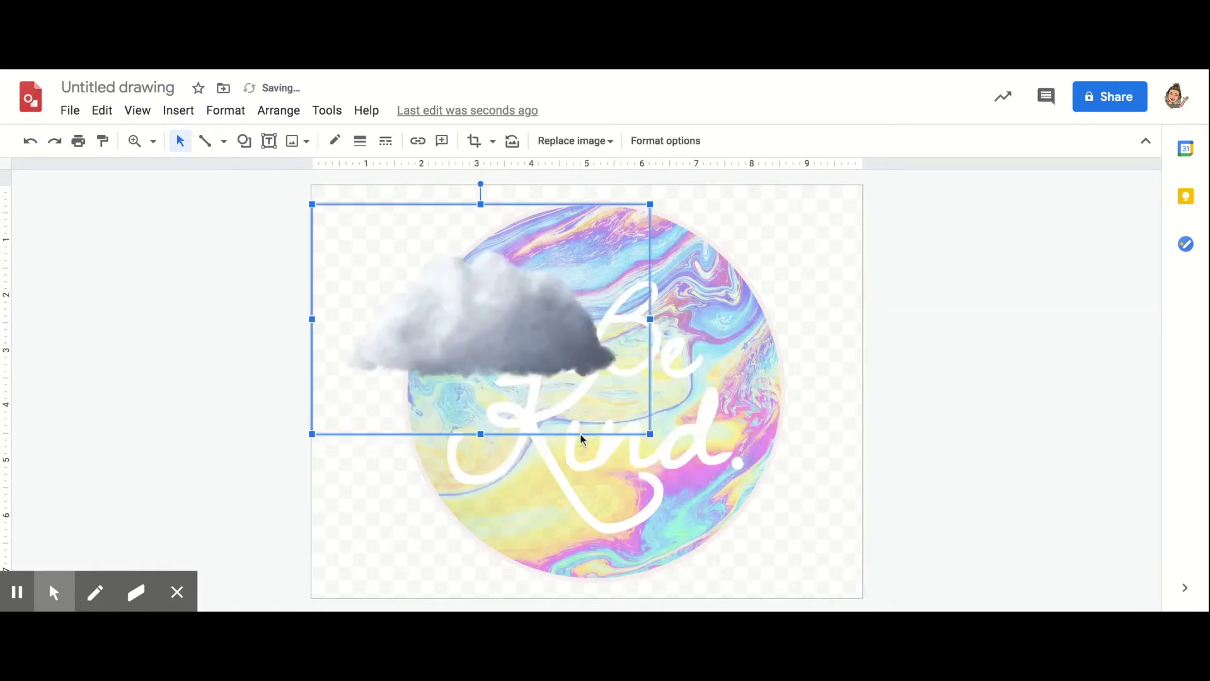
pyautogui.moveTo(651, 435); pyautogui.dragTo(546, 364)
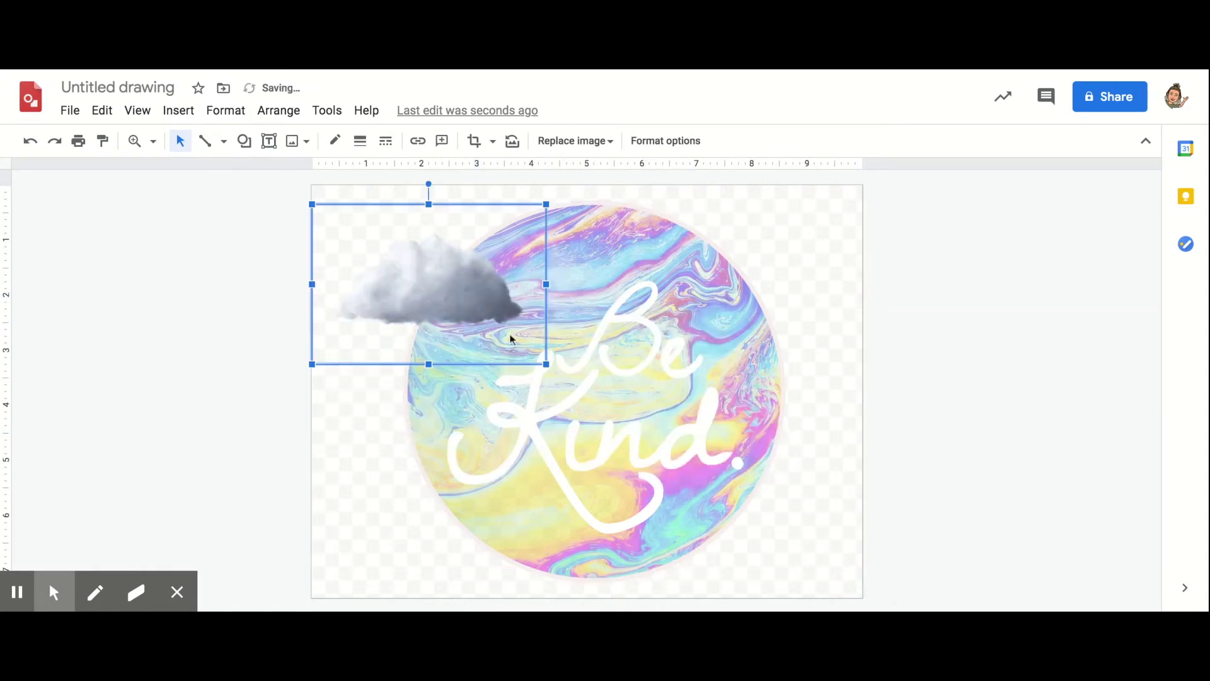
pyautogui.moveTo(477, 291); pyautogui.dragTo(531, 277)
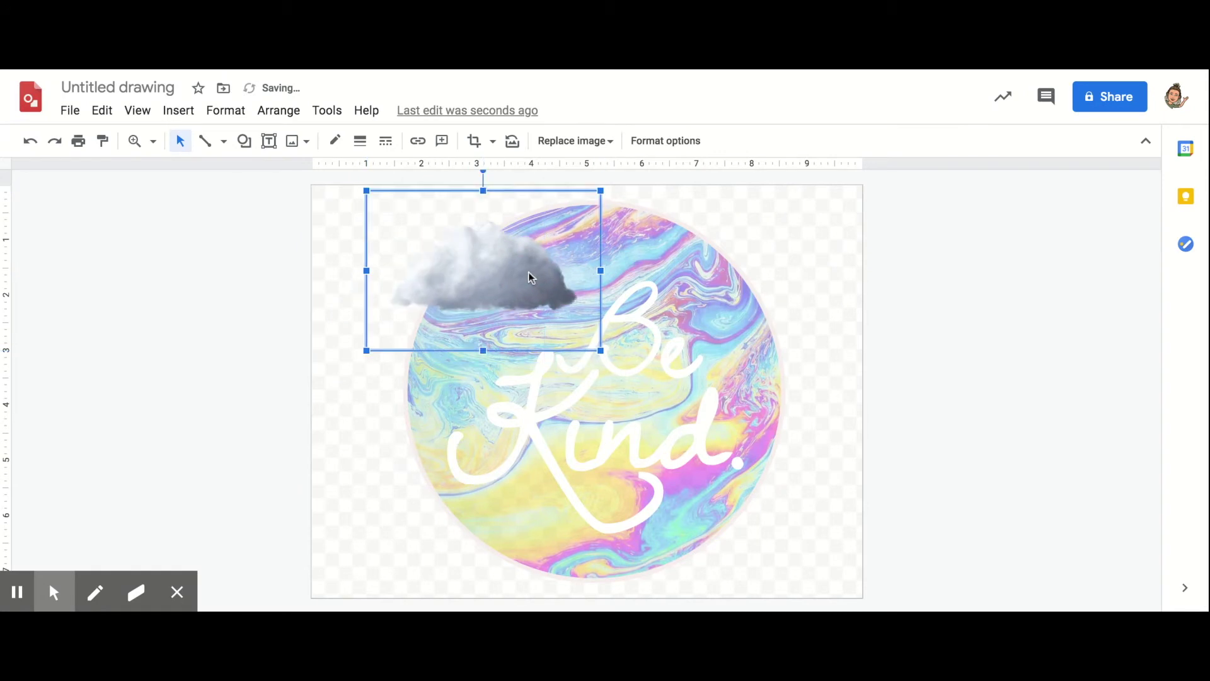
pyautogui.click(722, 248)
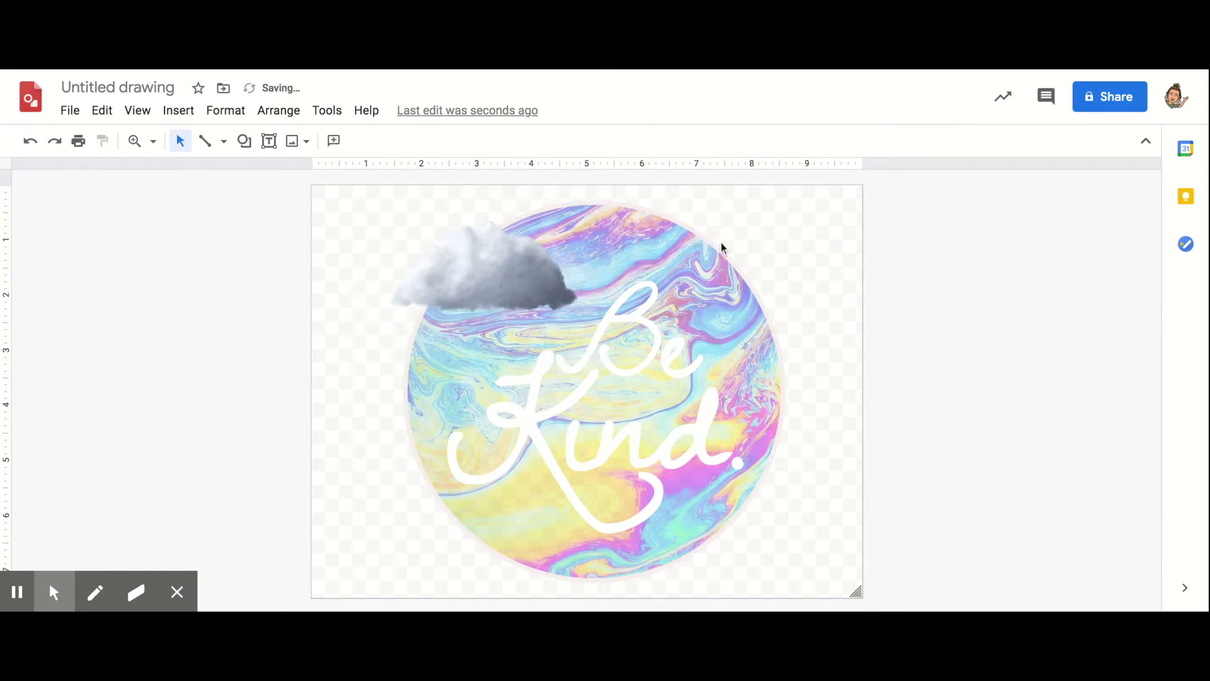
# - Add a smaller copy of the cloud over the circle's upper-right edge
pyautogui.click(478, 286)
pyautogui.hotkey('ctrl', 'd')
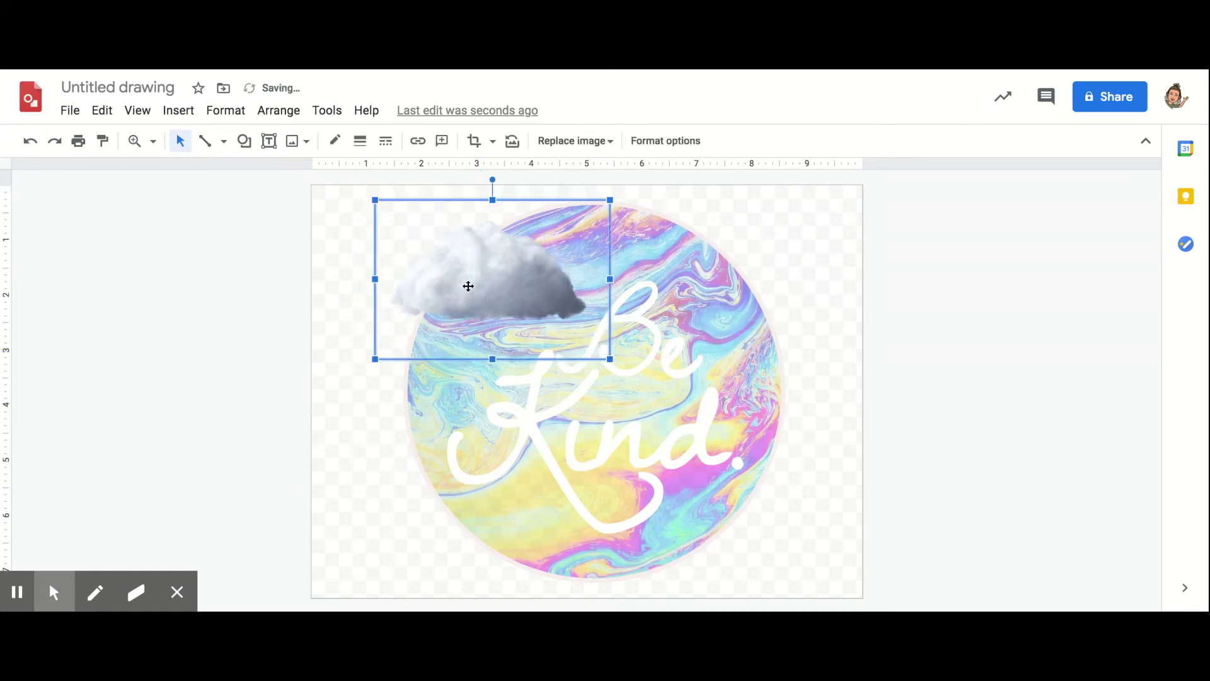
pyautogui.moveTo(485, 285); pyautogui.dragTo(655, 276)
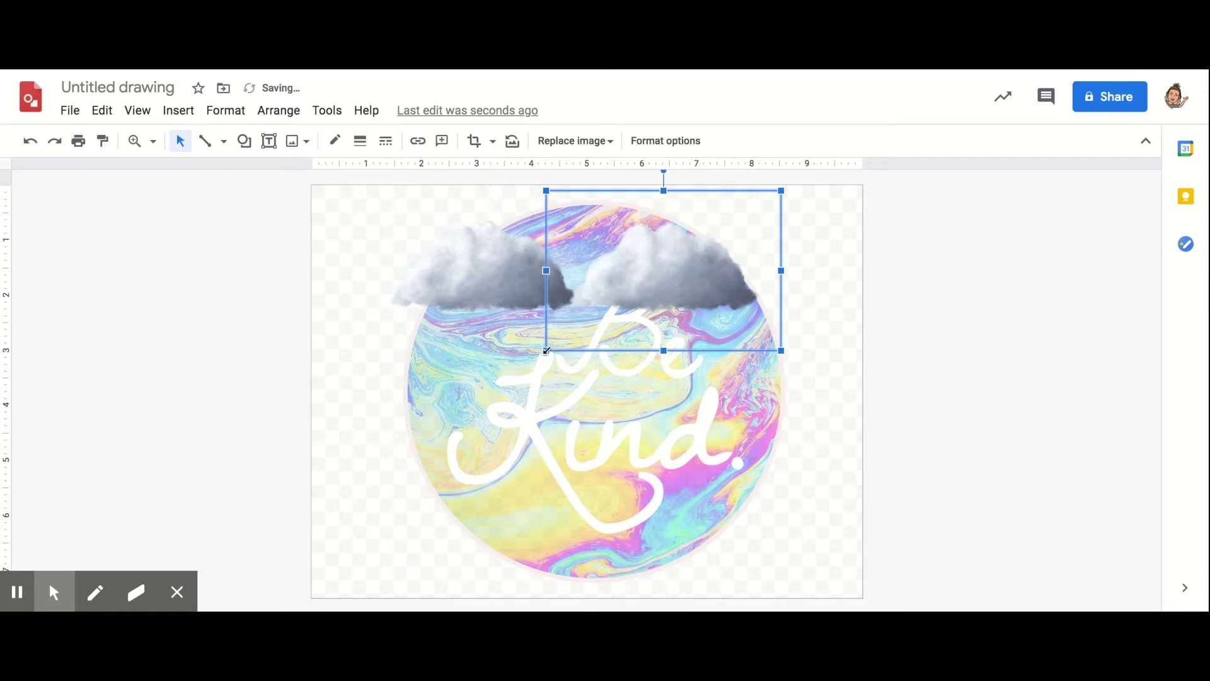
pyautogui.moveTo(546, 351); pyautogui.dragTo(631, 301)
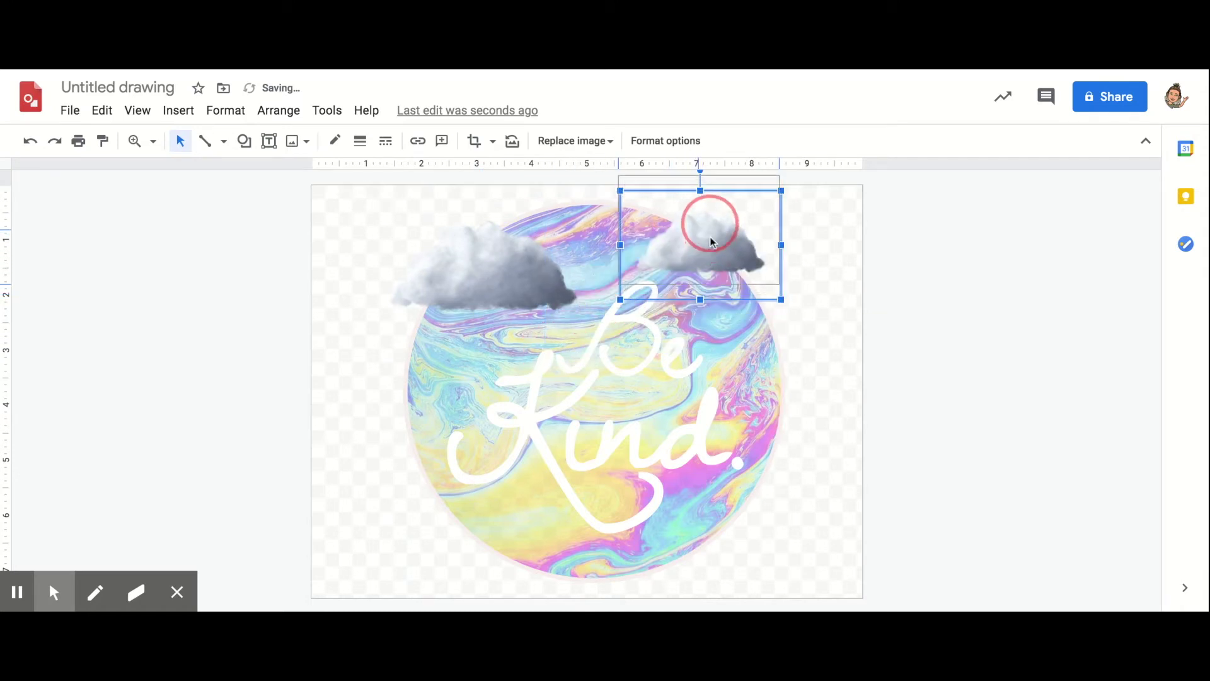
pyautogui.press('Up')
pyautogui.press('Up')
pyautogui.press('Up')
pyautogui.press('Up')
pyautogui.click(808, 257)
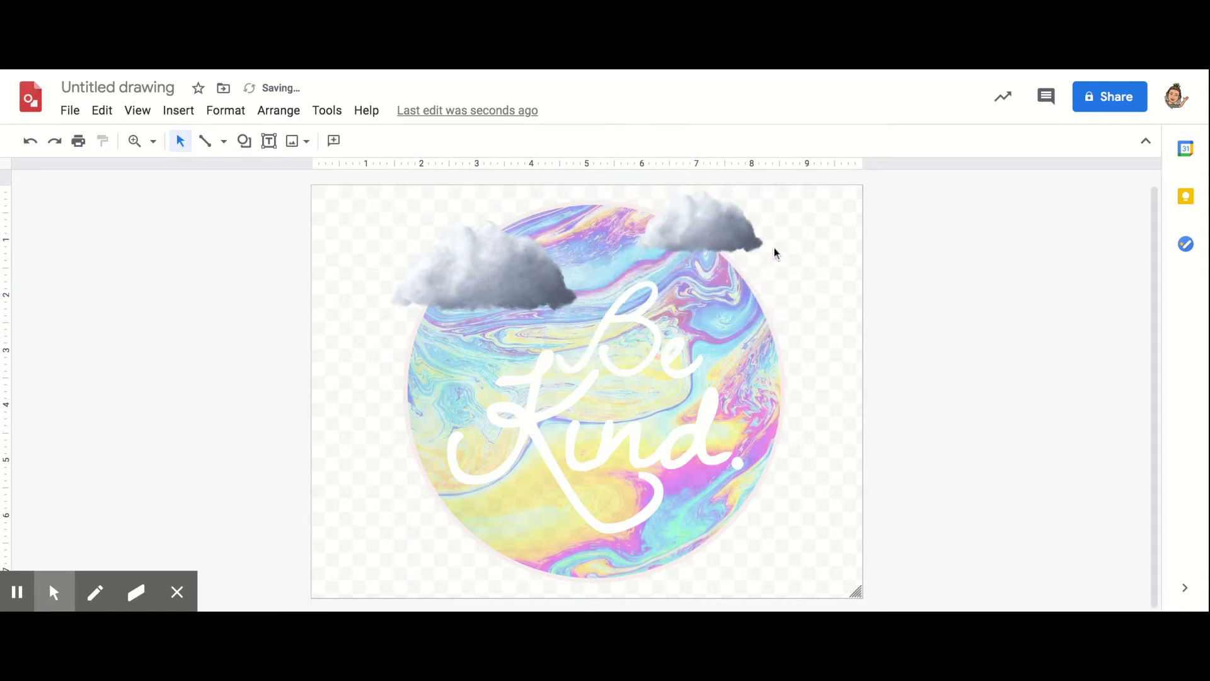
# - Make the small upper-right cloud slightly transparent and set the large upper-left cloud's transparency to 30%
pyautogui.click(716, 229)
pyautogui.click(665, 140)
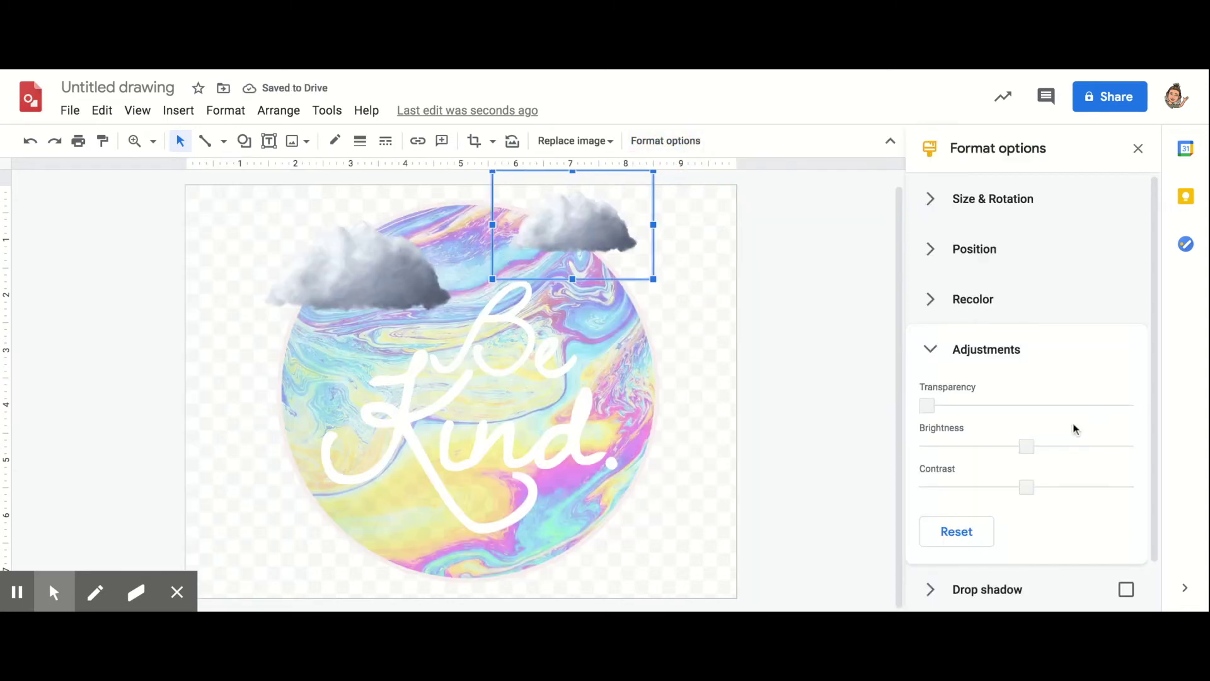
pyautogui.moveTo(934, 398); pyautogui.dragTo(968, 408)
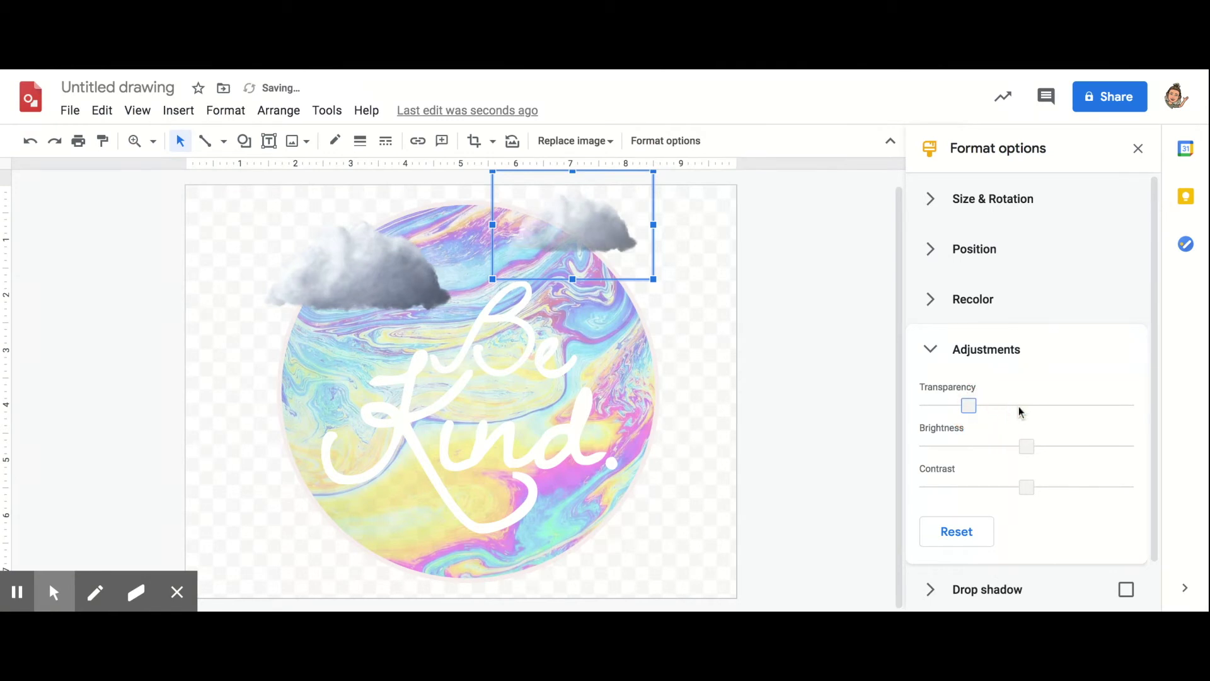
pyautogui.click(358, 289)
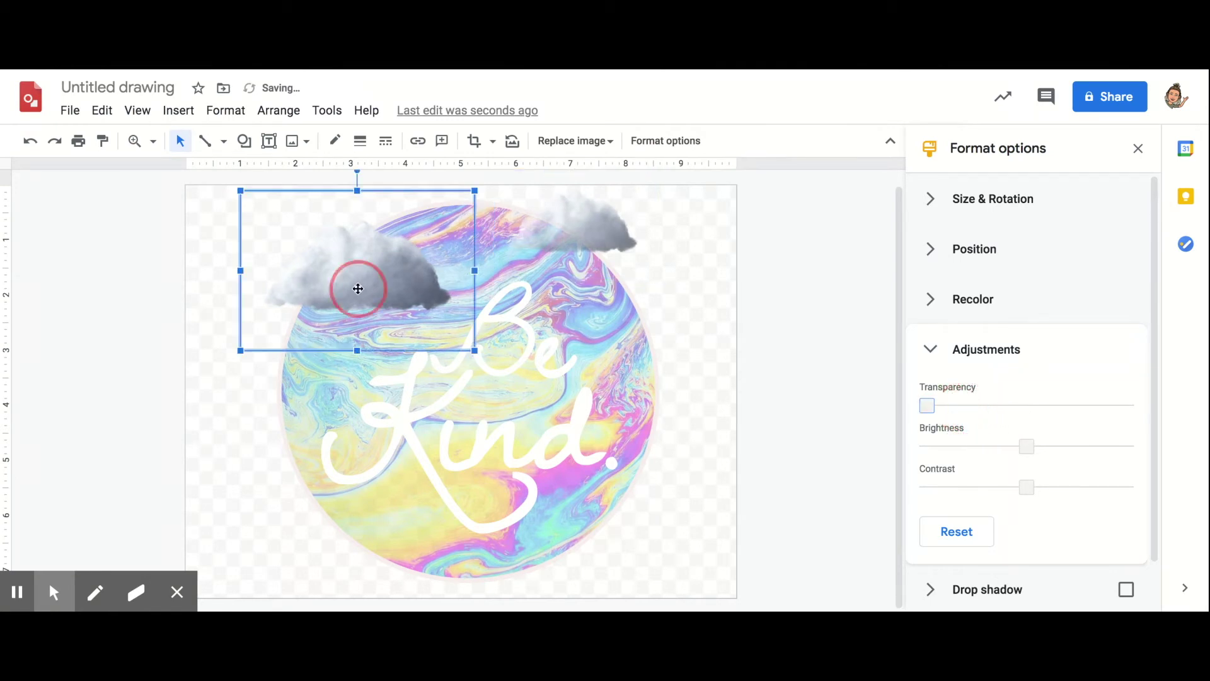
pyautogui.moveTo(930, 405); pyautogui.dragTo(988, 407)
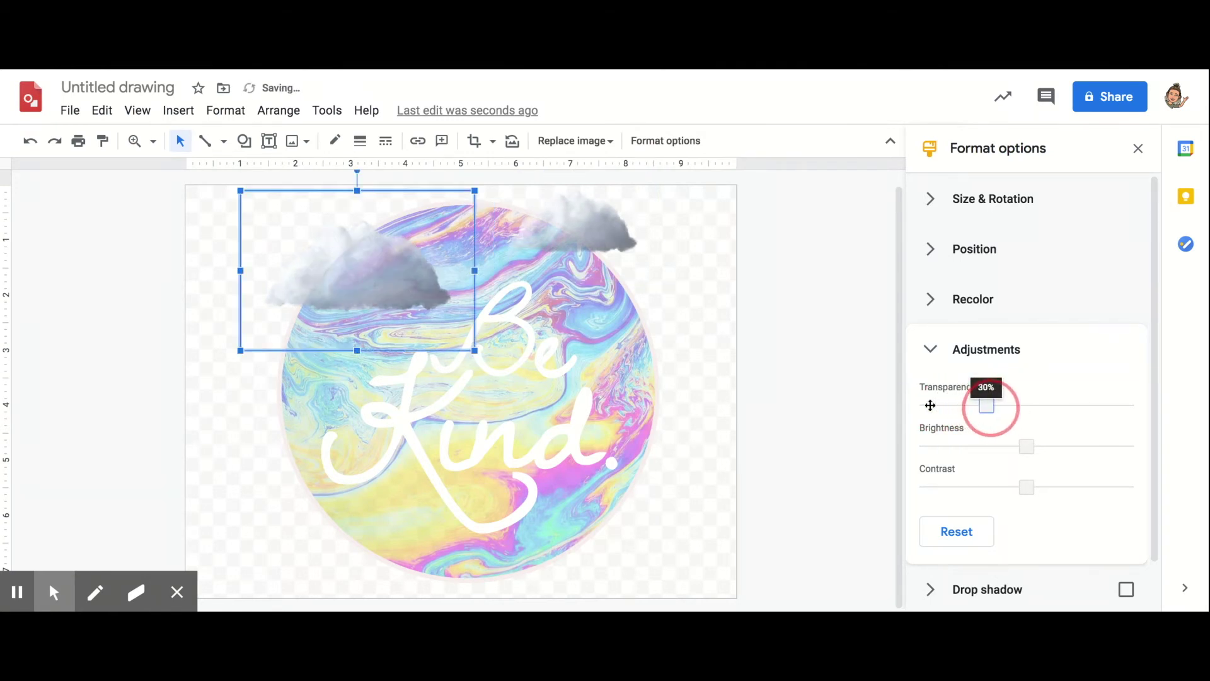
pyautogui.click(757, 329)
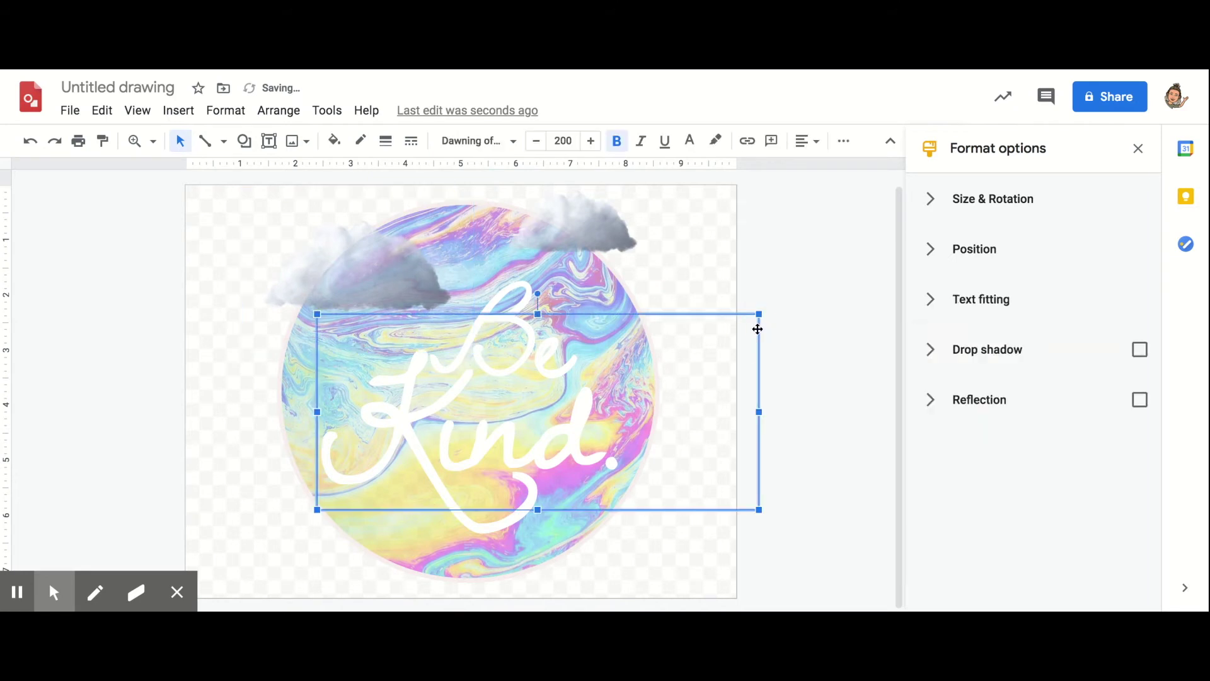
pyautogui.click(812, 268)
# - Place another copy of the large cloud over the circle's lower-left edge and make it slightly transparent
pyautogui.hotkey('ctrl', 'z')
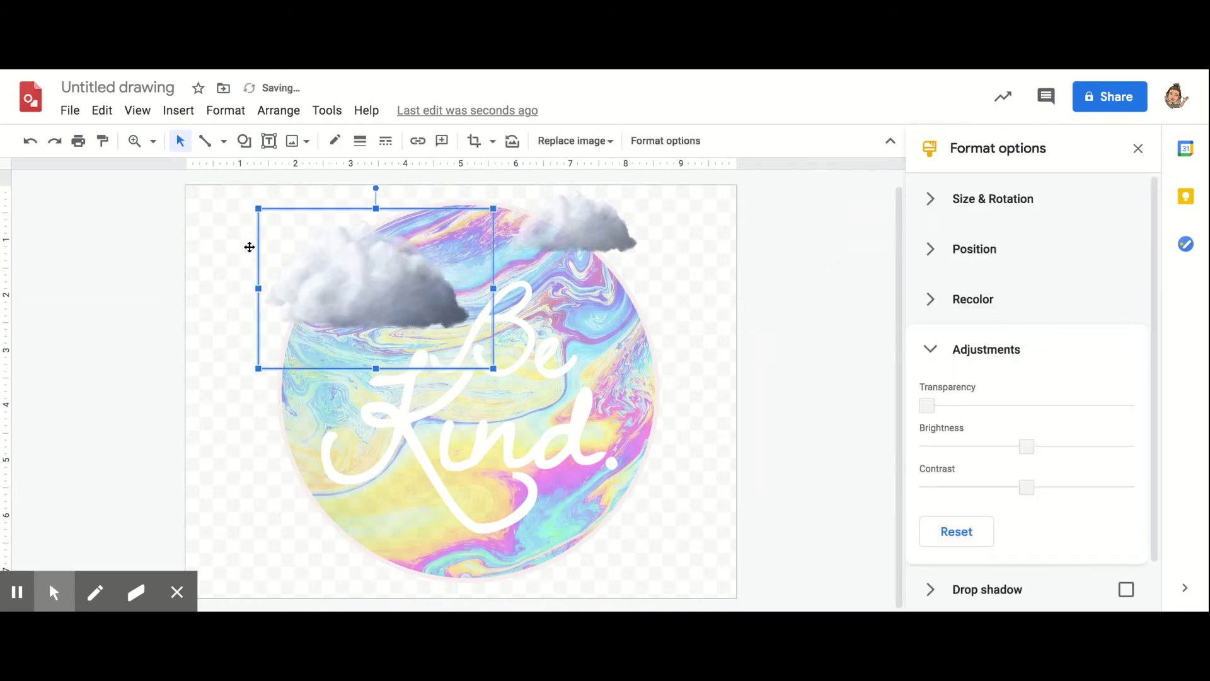
pyautogui.moveTo(399, 296); pyautogui.dragTo(397, 558)
pyautogui.moveTo(931, 407); pyautogui.dragTo(971, 406)
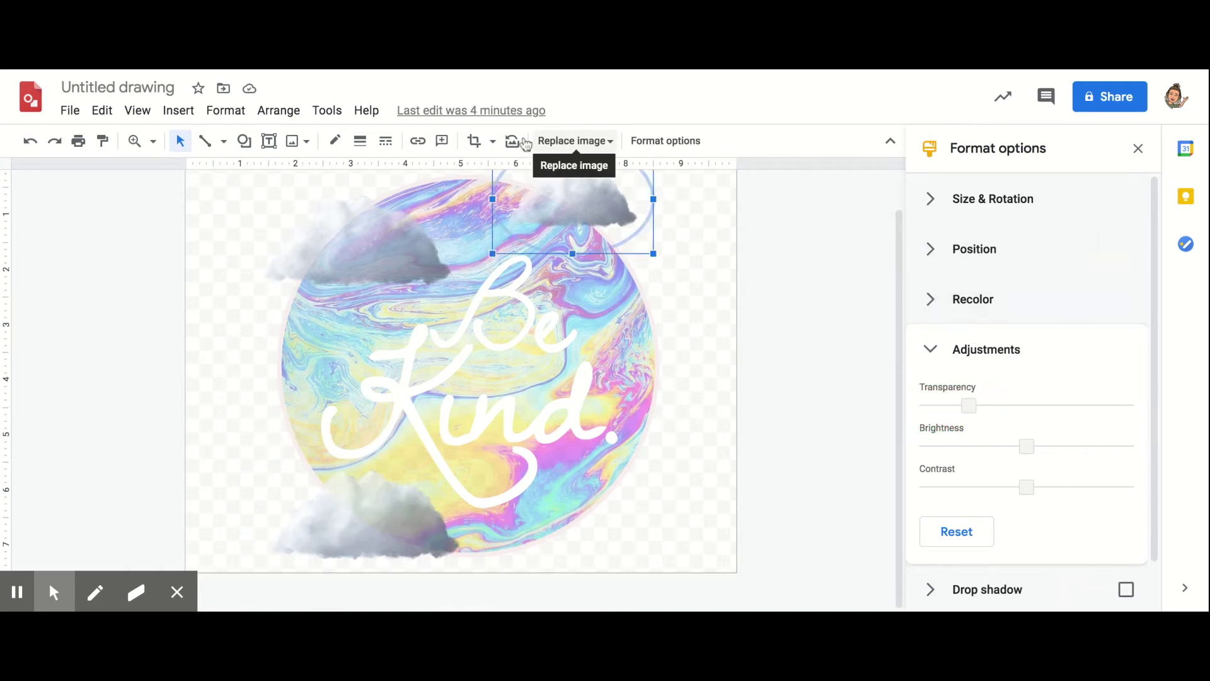
# - Try to mask the upper-right cloud with an oval and crop it down to a smaller area
pyautogui.click(493, 140)
pyautogui.moveTo(515, 172)
pyautogui.click(610, 212)
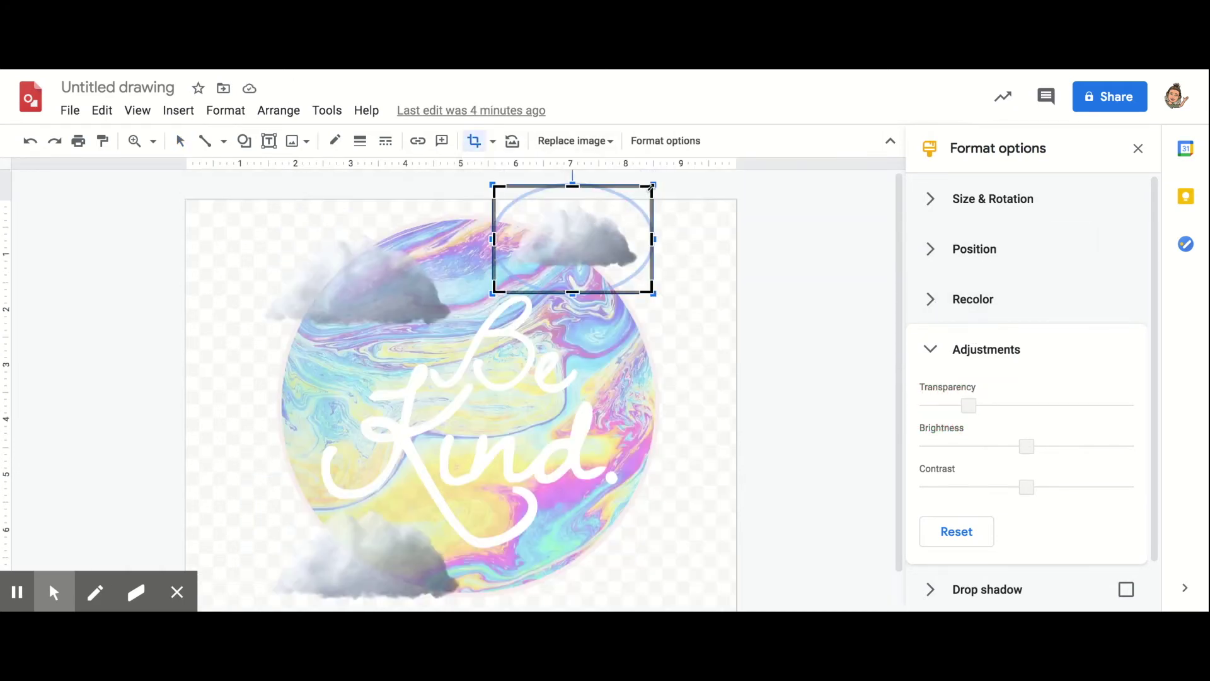
pyautogui.moveTo(652, 184); pyautogui.dragTo(553, 252)
pyautogui.click(757, 240)
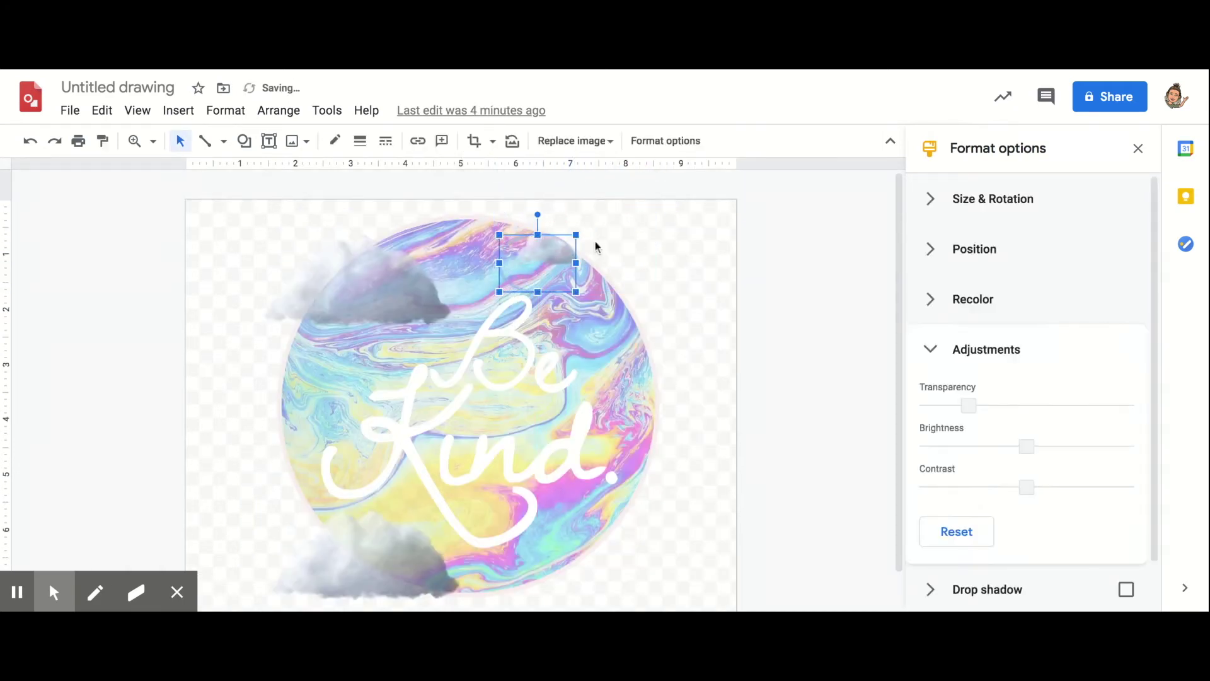
pyautogui.click(605, 243)
# - Try an oval mask on the upper-left cloud and undo the recent cloud crops
pyautogui.click(384, 293)
pyautogui.click(492, 141)
pyautogui.moveTo(515, 171)
pyautogui.click(610, 212)
pyautogui.moveTo(240, 203); pyautogui.dragTo(318, 247)
pyautogui.hotkey('ctrl', 'z')
pyautogui.doubleClick(362, 294)
pyautogui.click(217, 249)
pyautogui.doubleClick(378, 303)
pyautogui.press('Return')
pyautogui.hotkey('ctrl', 'z')
pyautogui.hotkey('ctrl', 'z')
pyautogui.hotkey('ctrl', 'z')
pyautogui.hotkey('ctrl', 'z')
pyautogui.hotkey('ctrl', 'z')
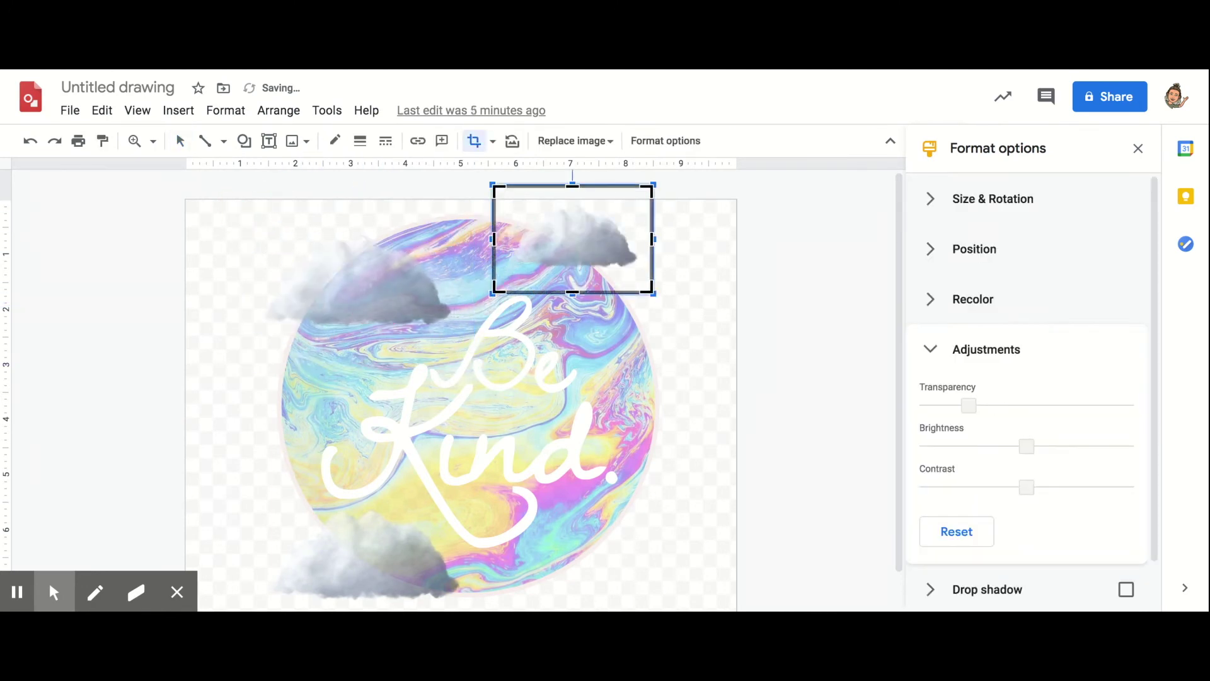
# - Try to reshape the upper-right cloud's crop by narrowing it and extending it downward, and undo the changes
pyautogui.moveTo(651, 188); pyautogui.dragTo(573, 228)
pyautogui.moveTo(573, 292); pyautogui.dragTo(591, 431)
pyautogui.click(632, 418)
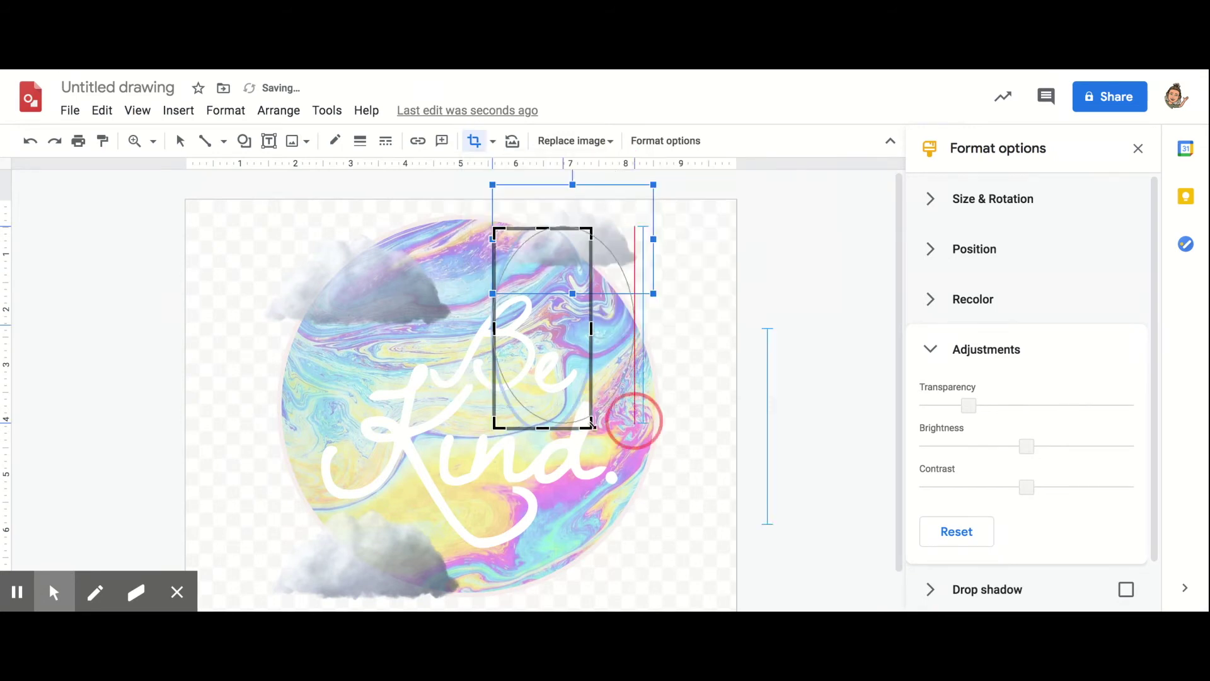
pyautogui.doubleClick(624, 241)
pyautogui.moveTo(635, 244); pyautogui.dragTo(547, 221)
pyautogui.hotkey('ctrl', 'z')
pyautogui.hotkey('ctrl', 'z')
pyautogui.hotkey('ctrl', 'z')
pyautogui.hotkey('ctrl', 'z')
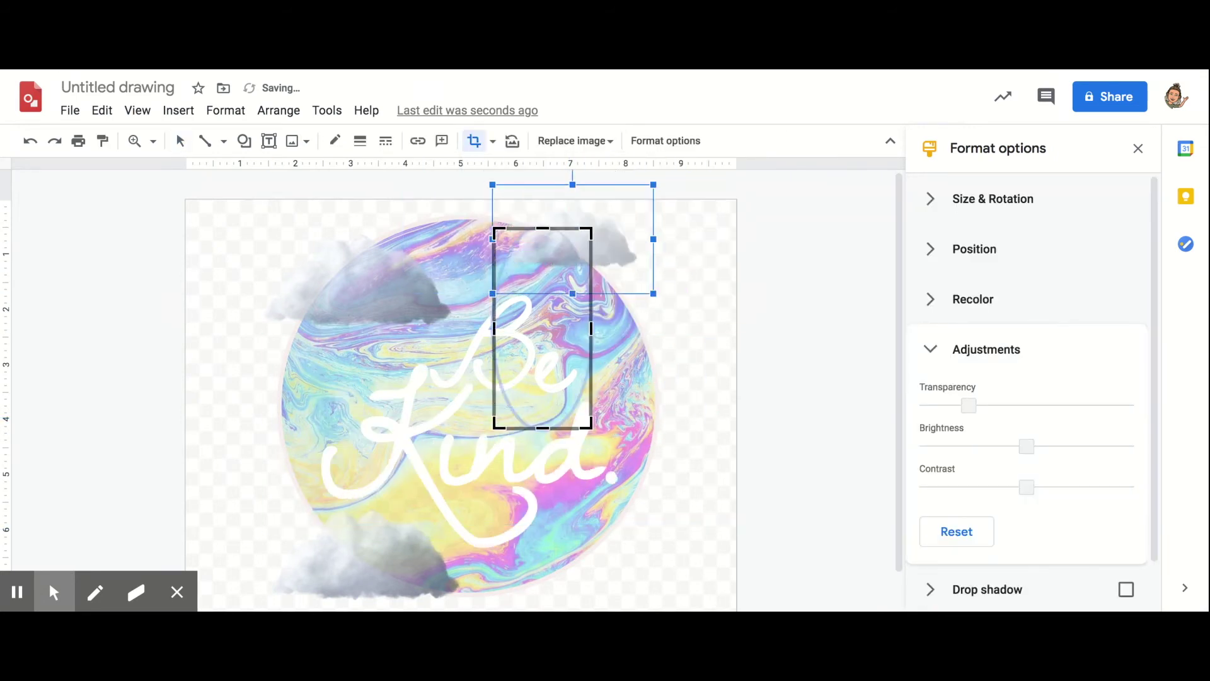
# - Mask the upper-right cloud with an oval and stretch the mask to match the outline of the large swirl circle
pyautogui.click(704, 247)
pyautogui.click(599, 249)
pyautogui.click(493, 142)
pyautogui.moveTo(515, 172)
pyautogui.click(612, 212)
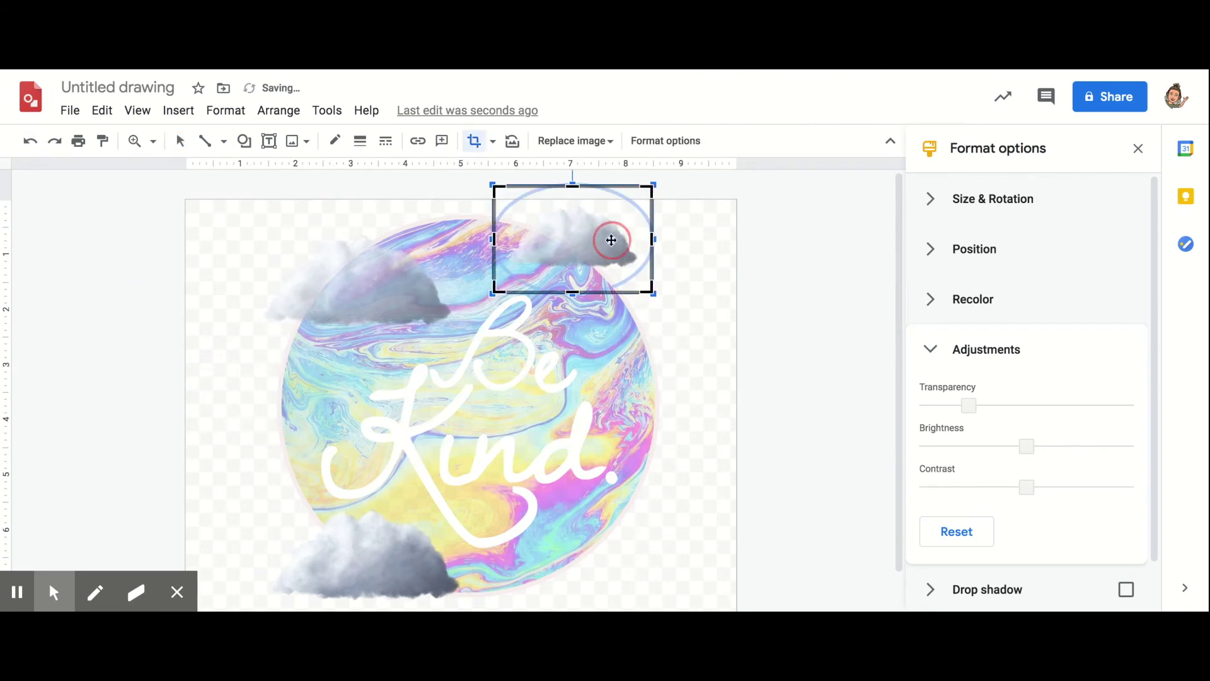
pyautogui.moveTo(394, 189); pyautogui.dragTo(404, 219)
pyautogui.moveTo(259, 406); pyautogui.dragTo(284, 409)
pyautogui.press('Return')
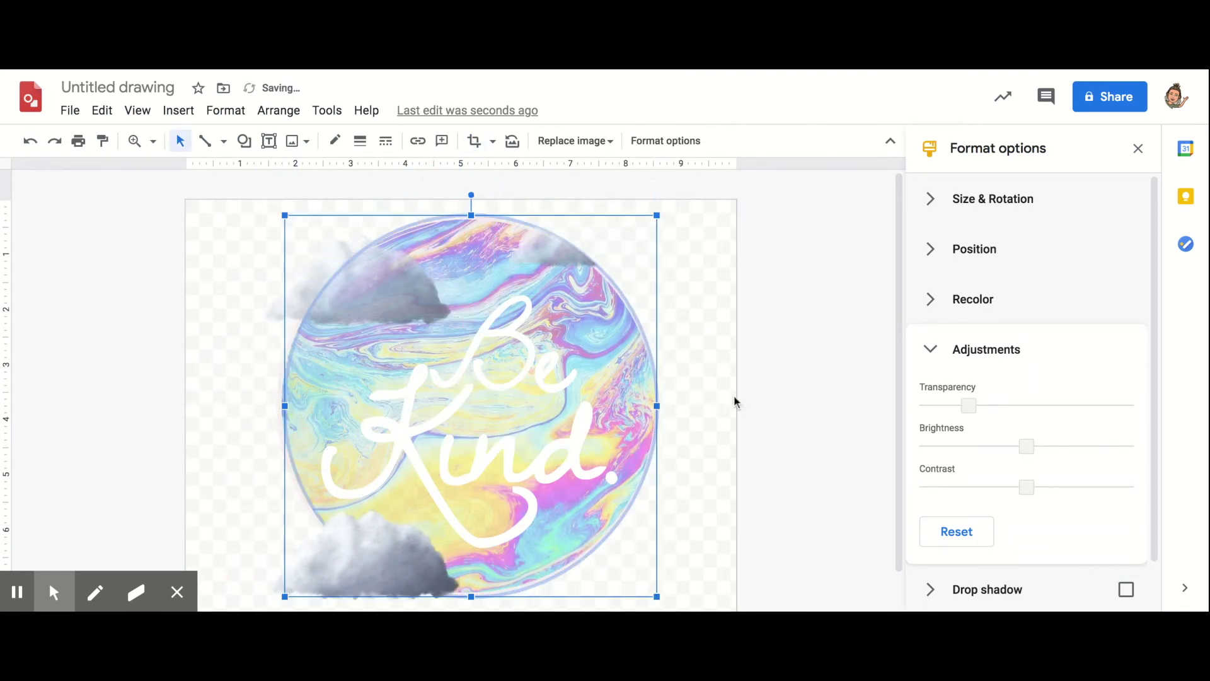
pyautogui.click(252, 315)
pyautogui.doubleClick(554, 249)
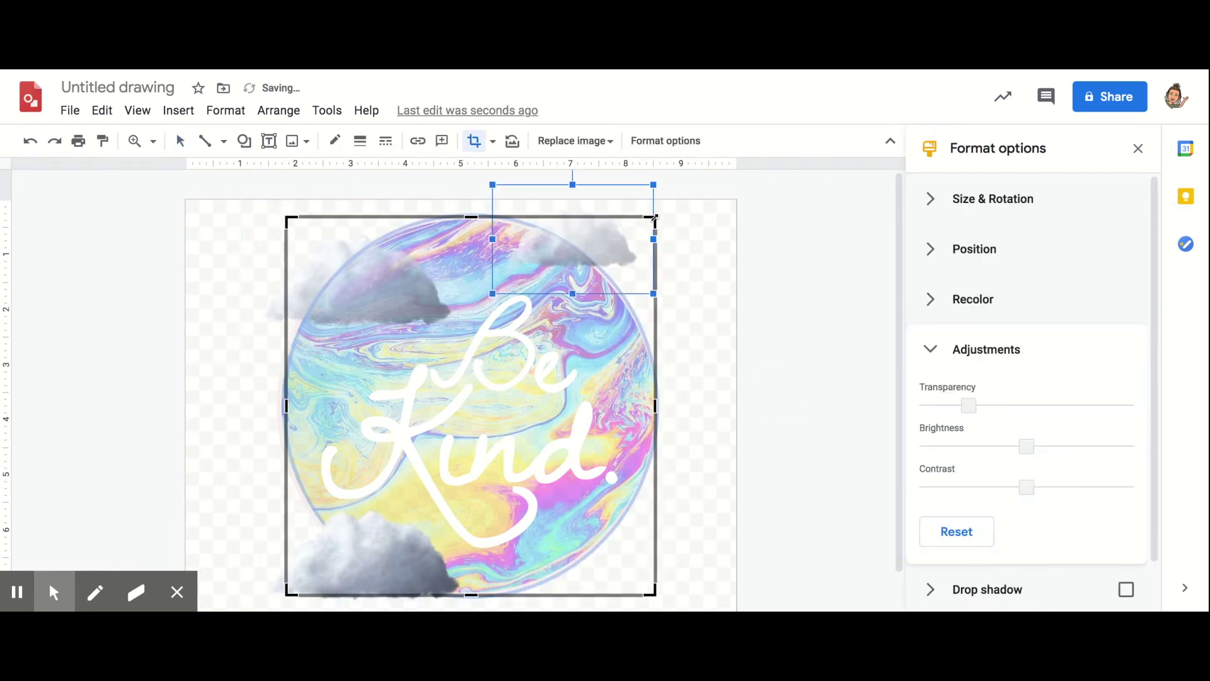
pyautogui.moveTo(656, 217); pyautogui.dragTo(654, 219)
pyautogui.click(684, 231)
# - Mask the upper-left cloud with an oval fitted to the large circle so nothing extends past its edge
pyautogui.click(302, 287)
pyautogui.click(493, 142)
pyautogui.moveTo(523, 173)
pyautogui.click(611, 197)
pyautogui.moveTo(472, 363); pyautogui.dragTo(652, 592)
pyautogui.moveTo(243, 209); pyautogui.dragTo(284, 219)
pyautogui.click(245, 543)
# - Mask the lower-left cloud with an oval that follows the large circle's outline
pyautogui.click(372, 554)
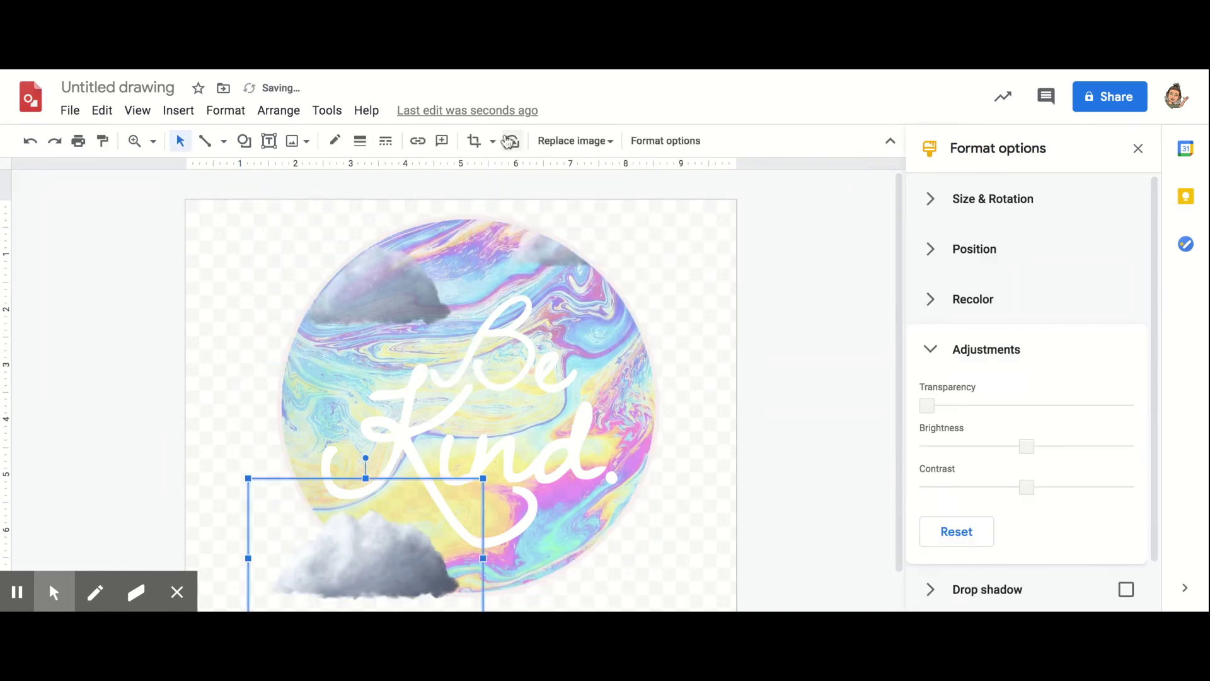
pyautogui.click(493, 141)
pyautogui.moveTo(523, 173)
pyautogui.click(610, 197)
pyautogui.doubleClick(378, 517)
pyautogui.moveTo(481, 440); pyautogui.dragTo(660, 180)
pyautogui.moveTo(248, 595); pyautogui.dragTo(281, 546)
pyautogui.click(290, 510)
# - Set the round-masked image near the top of the circle to a slight transparency
pyautogui.click(528, 303)
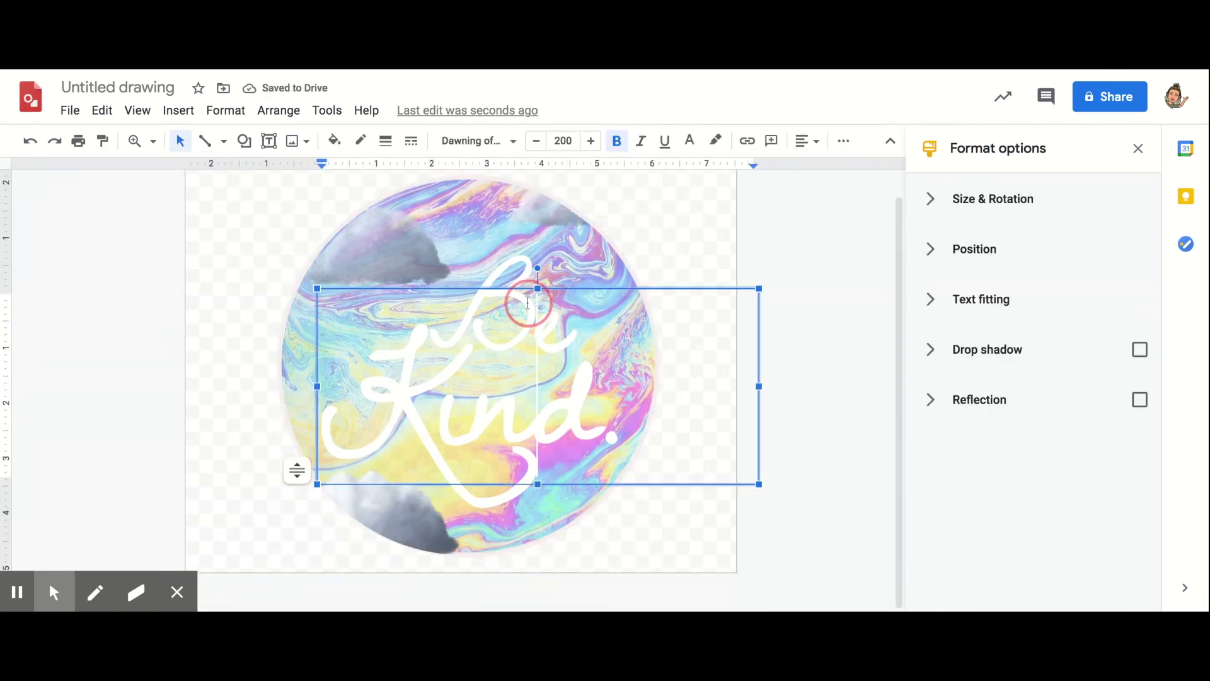
pyautogui.click(530, 248)
pyautogui.click(950, 405)
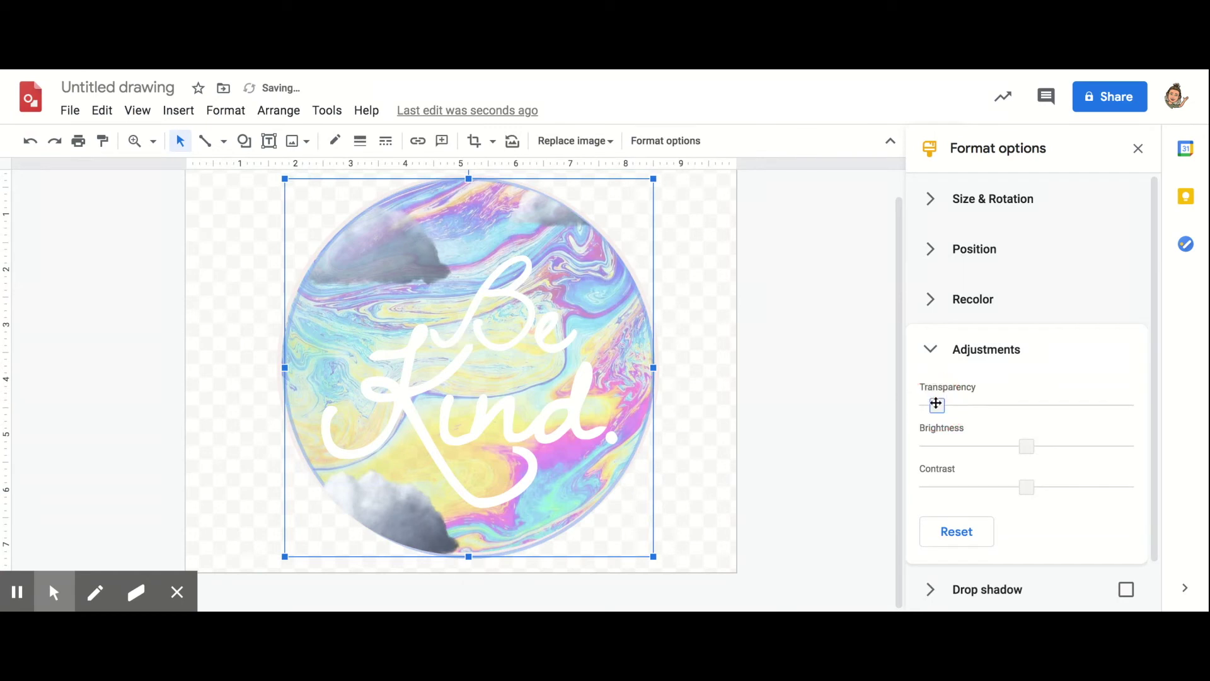
pyautogui.moveTo(936, 404)
pyautogui.mouseDown()
pyautogui.moveTo(1137, 404)
pyautogui.moveTo(906, 401)
pyautogui.moveTo(949, 402)
pyautogui.mouseUp()
pyautogui.click(819, 397)
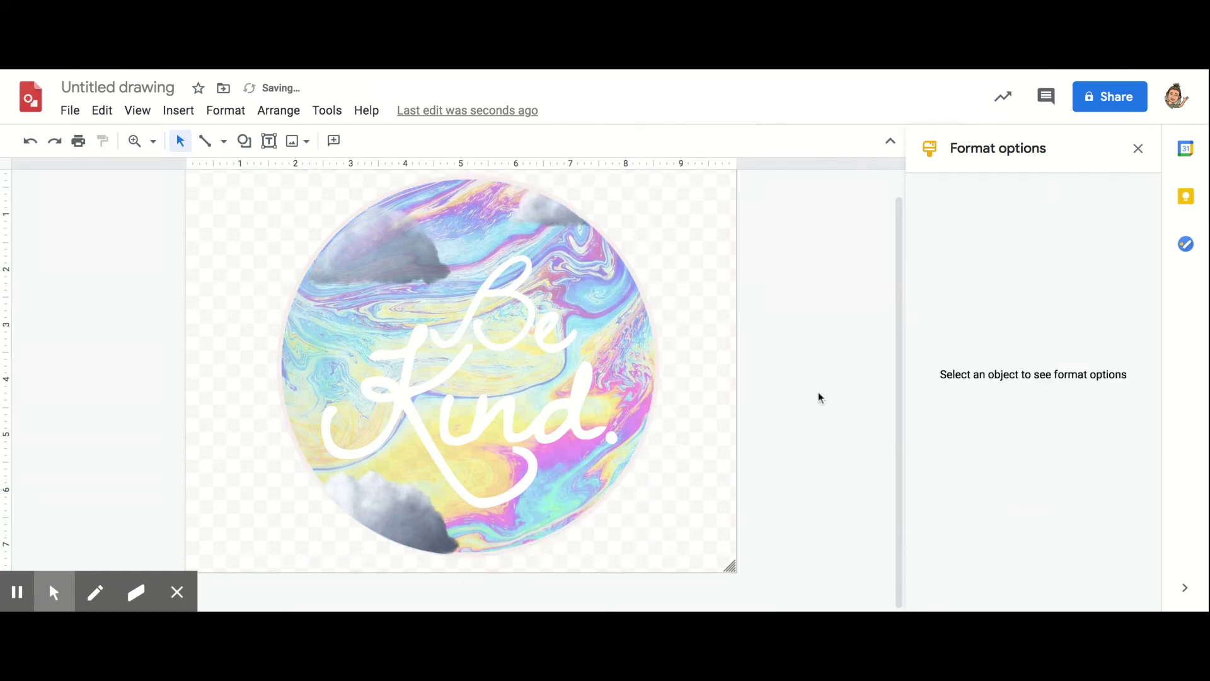
# - Give the pink tint circle over the swirl a more opaque custom fill colour
pyautogui.click(647, 383)
pyautogui.click(579, 501)
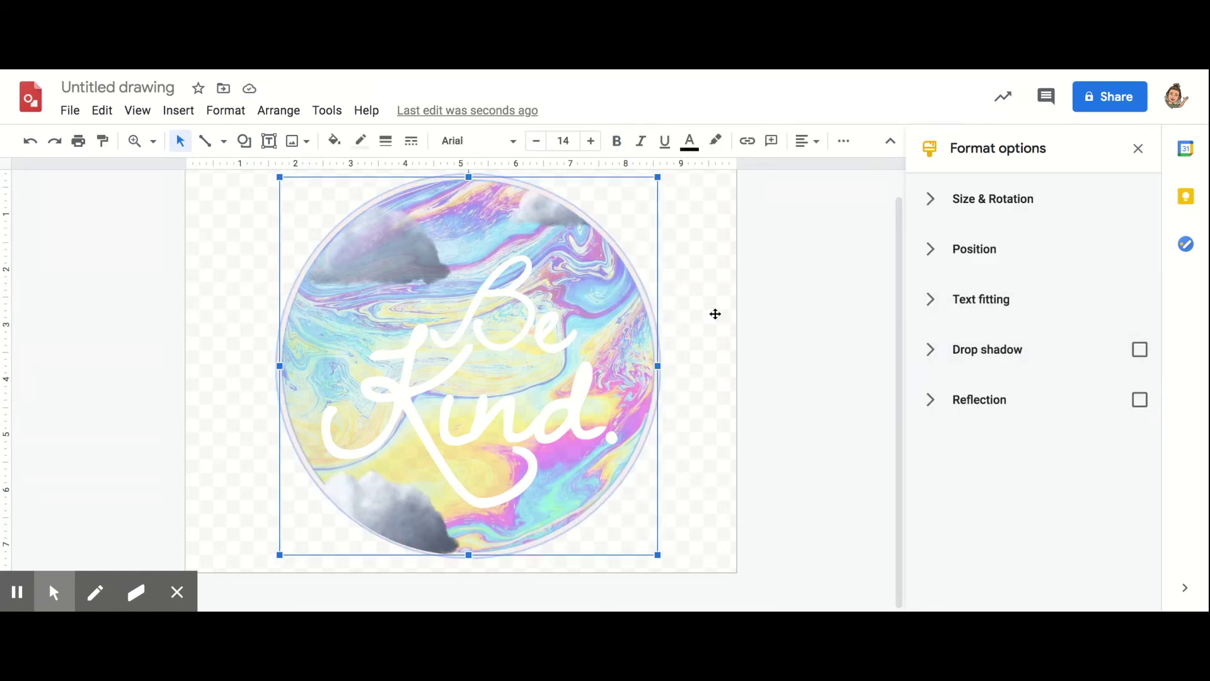
pyautogui.click(931, 200)
pyautogui.click(931, 201)
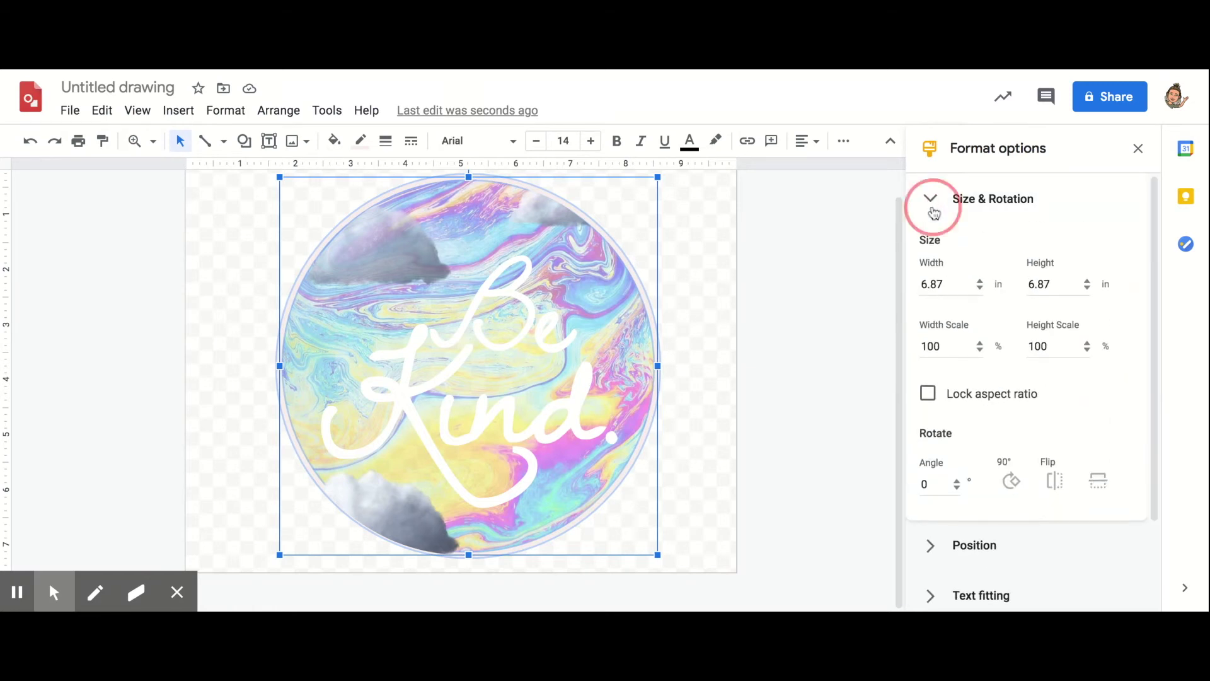
pyautogui.click(334, 139)
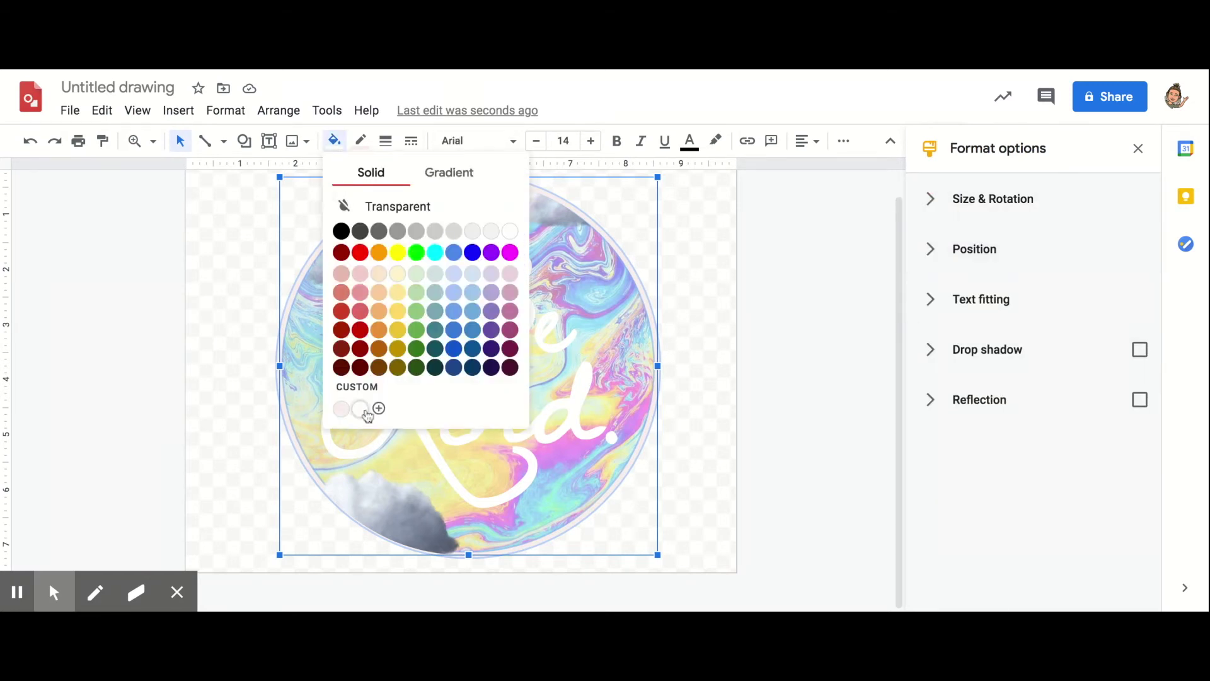
pyautogui.click(370, 410)
pyautogui.moveTo(596, 442); pyautogui.dragTo(576, 437)
pyautogui.click(653, 490)
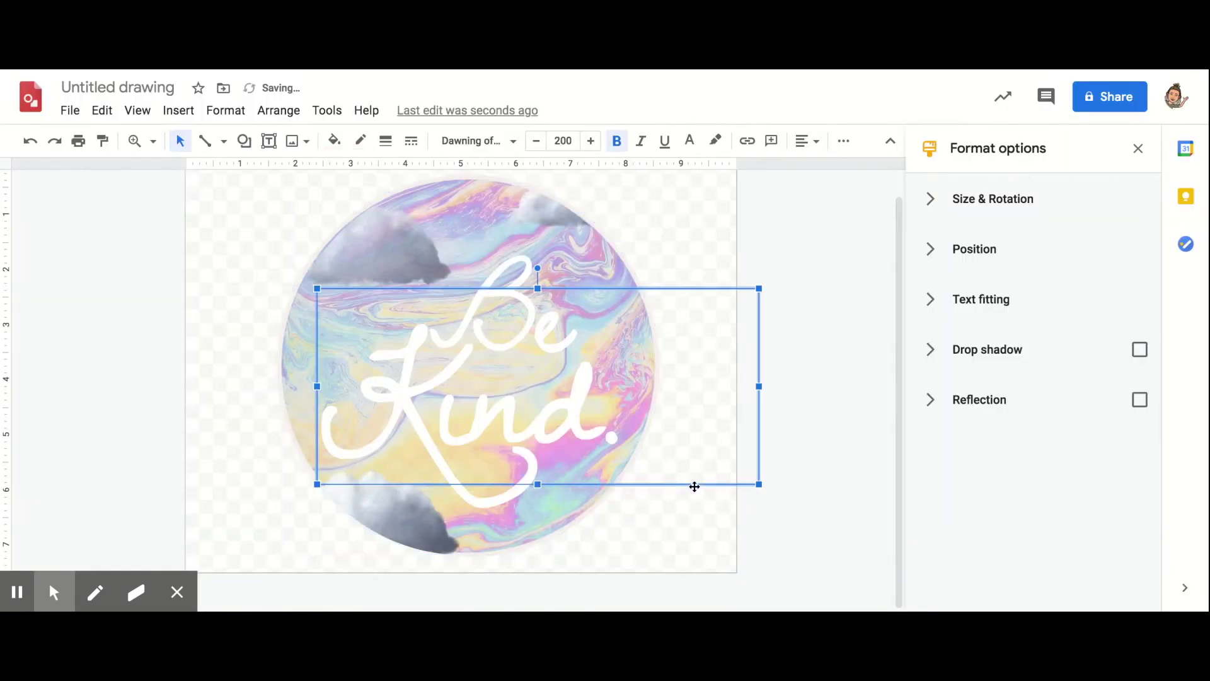
pyautogui.click(716, 571)
# - Try a light gray text colour on the word "Kind."
pyautogui.click(522, 295)
pyautogui.hotkey('ctrl', 'a')
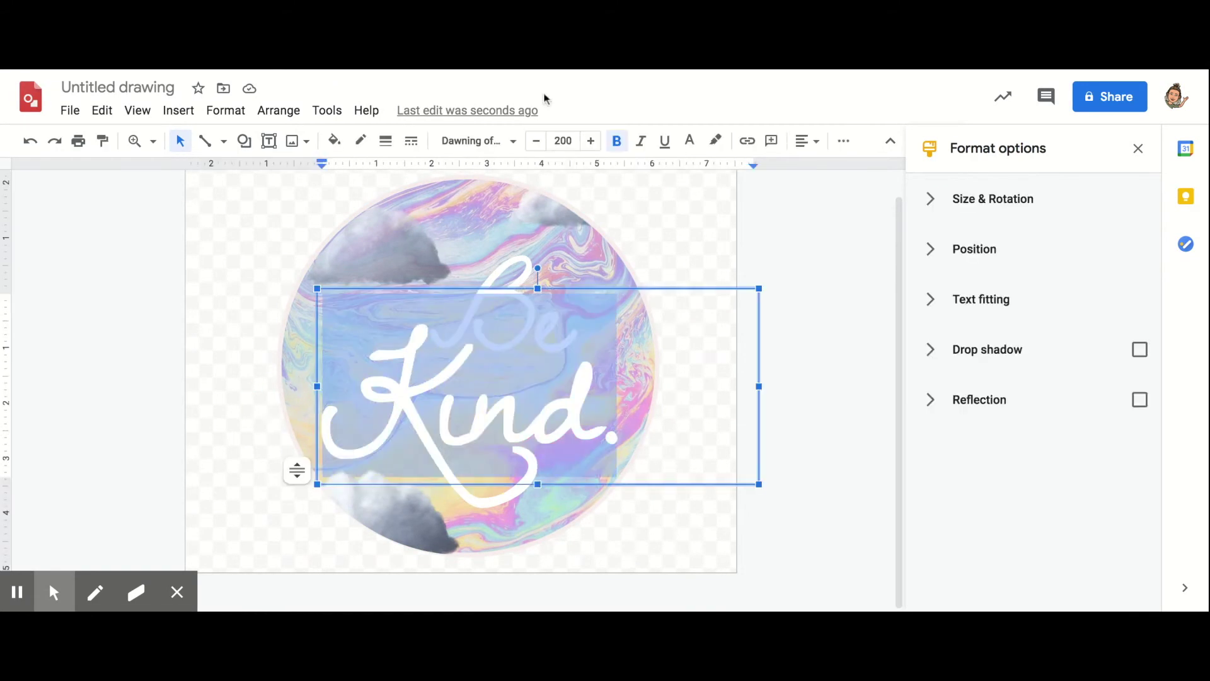
pyautogui.click(688, 142)
pyautogui.click(809, 175)
pyautogui.click(811, 185)
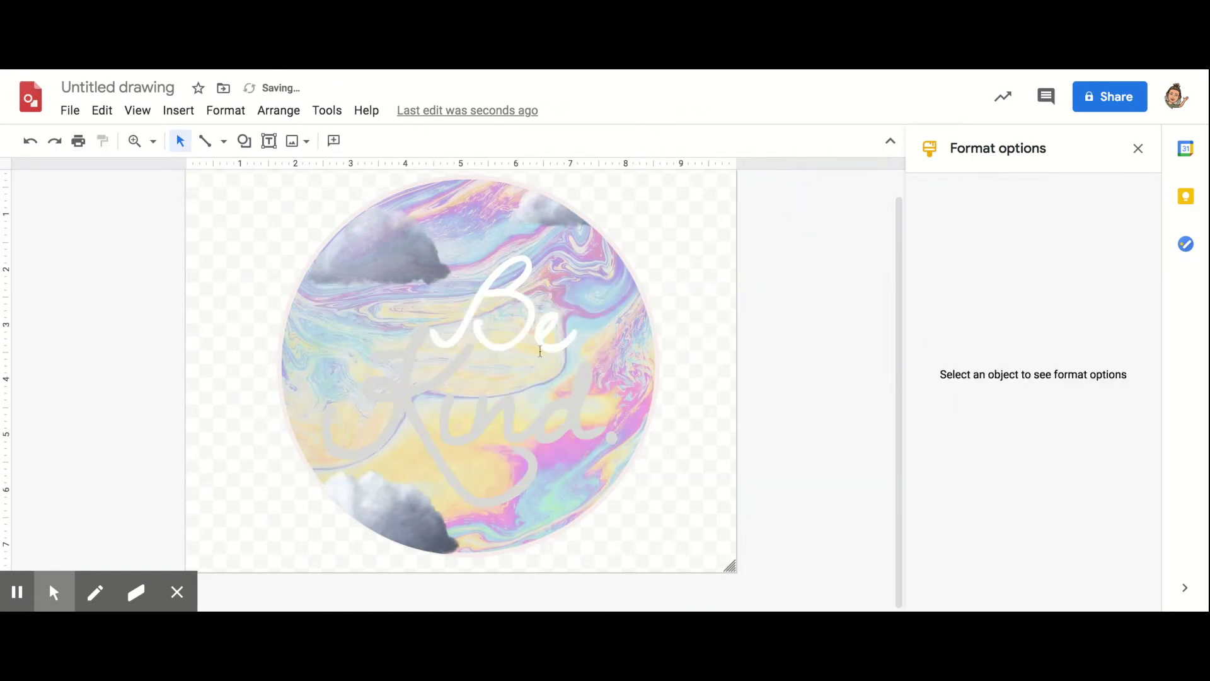
# - Try a light red text colour on the word "Kind."
pyautogui.click(523, 411)
pyautogui.hotkey('ctrl', 'a')
pyautogui.click(689, 141)
pyautogui.click(718, 258)
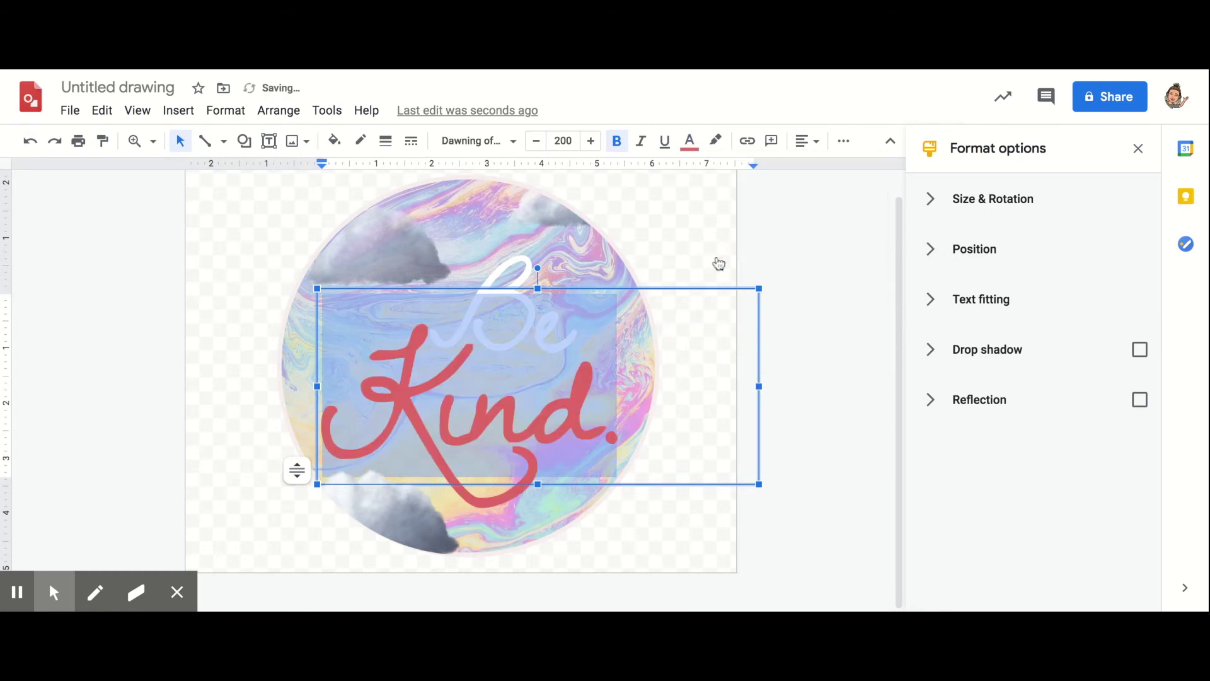
pyautogui.click(711, 249)
# - Try a custom light pink text colour on the word "Kind."
pyautogui.click(616, 419)
pyautogui.hotkey('ctrl', 'a')
pyautogui.click(690, 141)
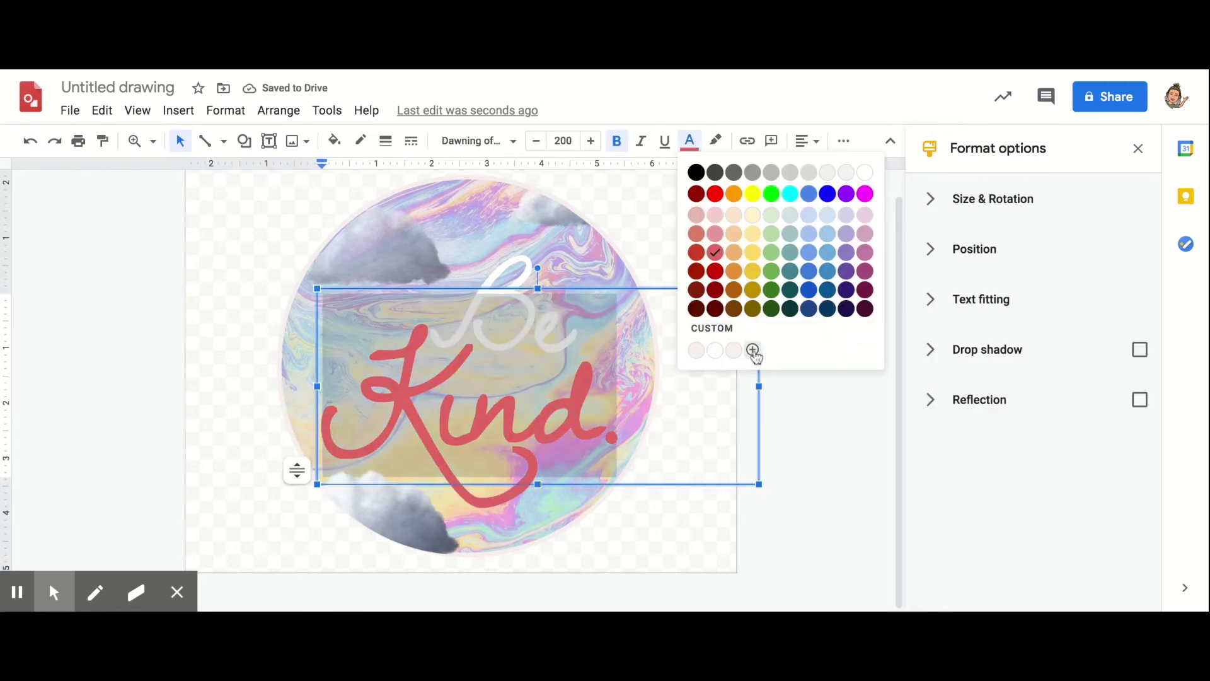
pyautogui.click(753, 352)
pyautogui.click(662, 418)
pyautogui.moveTo(541, 420); pyautogui.dragTo(665, 418)
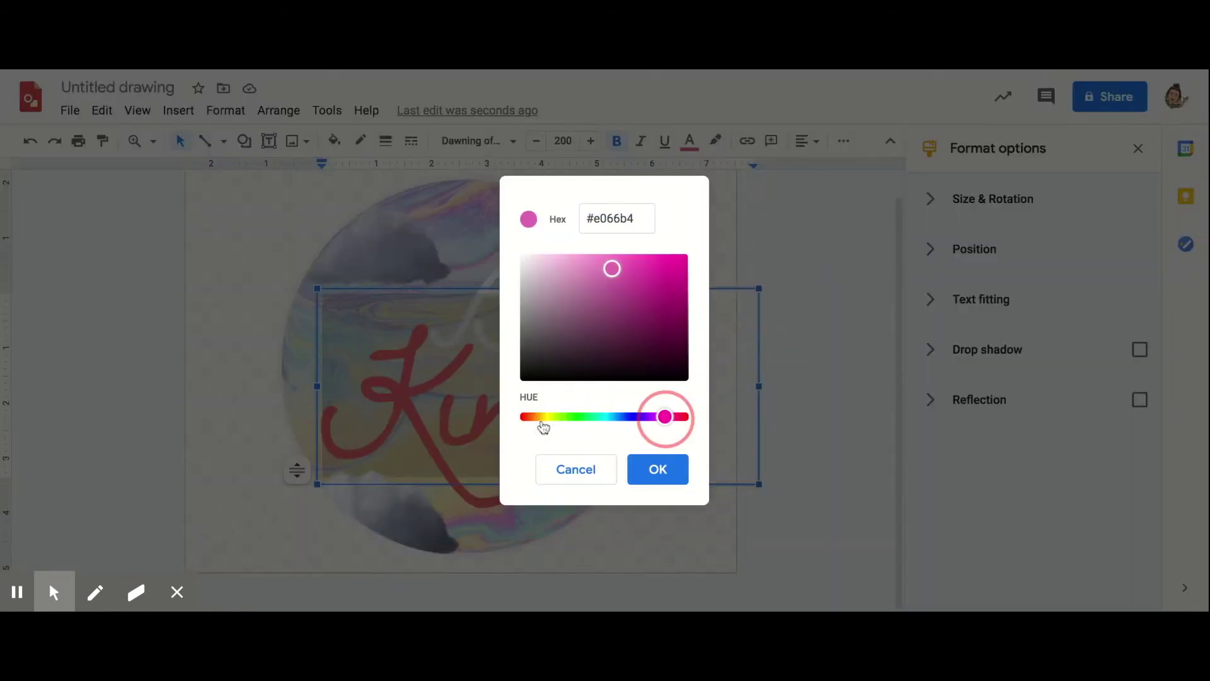
pyautogui.moveTo(581, 273); pyautogui.dragTo(566, 254)
pyautogui.click(660, 475)
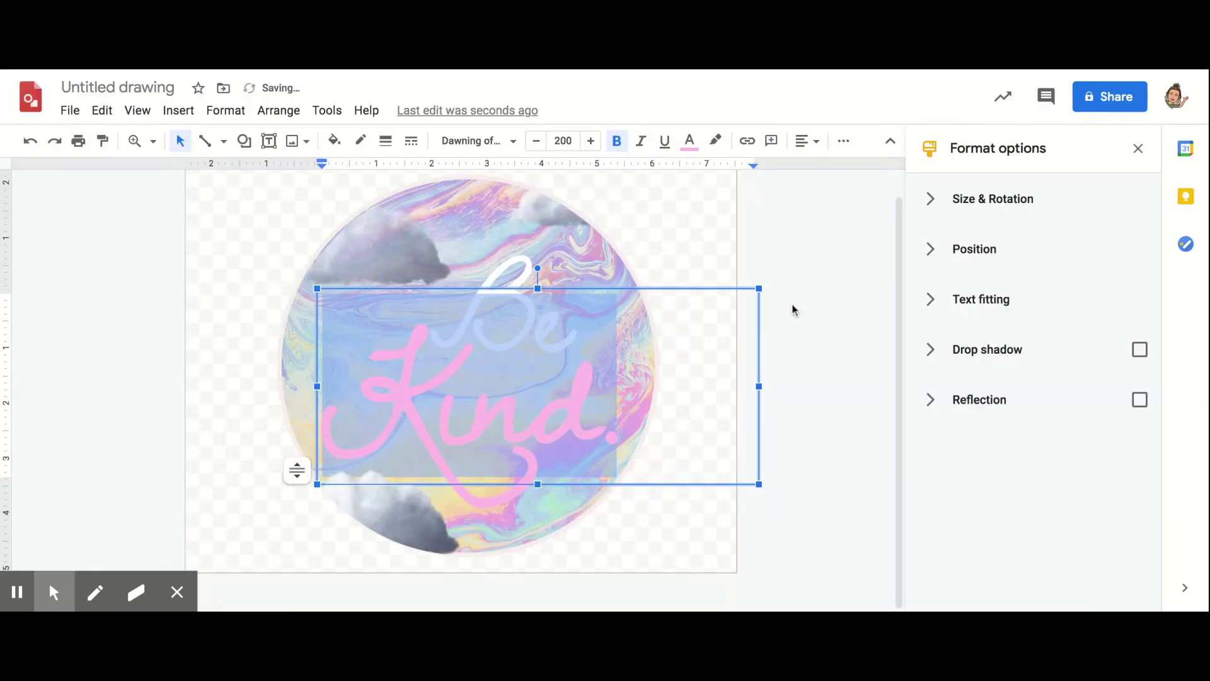
pyautogui.click(795, 310)
# - Add a drop shadow to the word "Kind." and set its text colour to white
pyautogui.click(537, 383)
pyautogui.hotkey('ctrl', 'a')
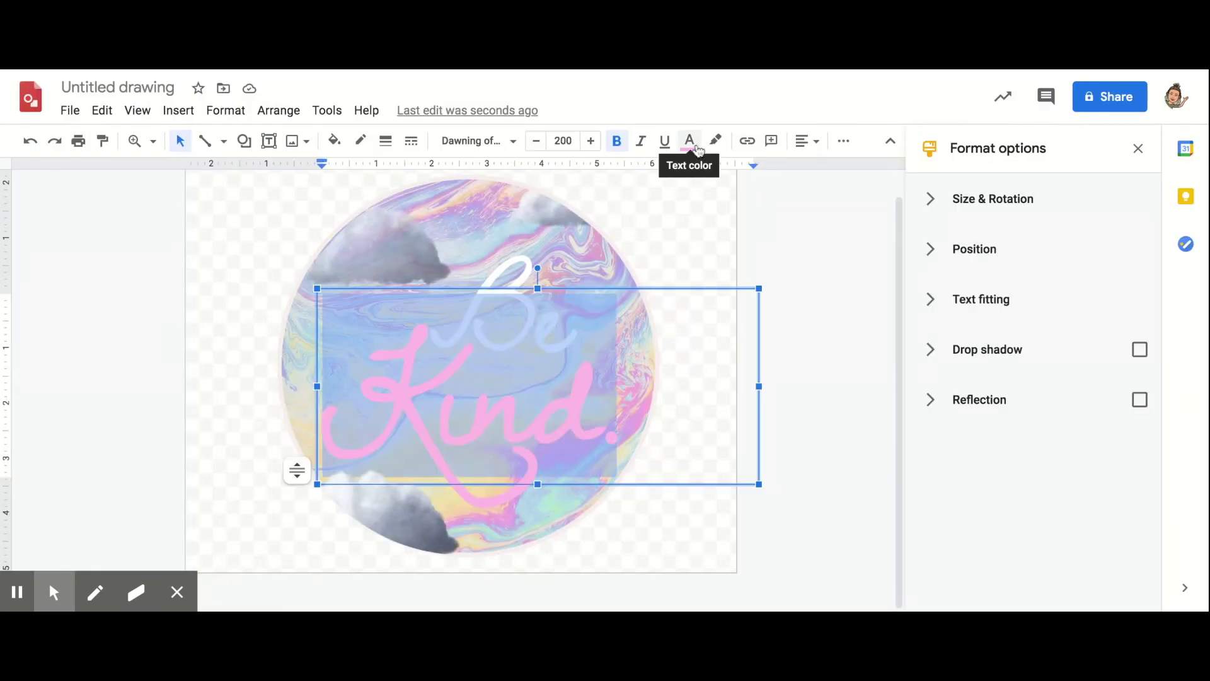
pyautogui.click(1139, 349)
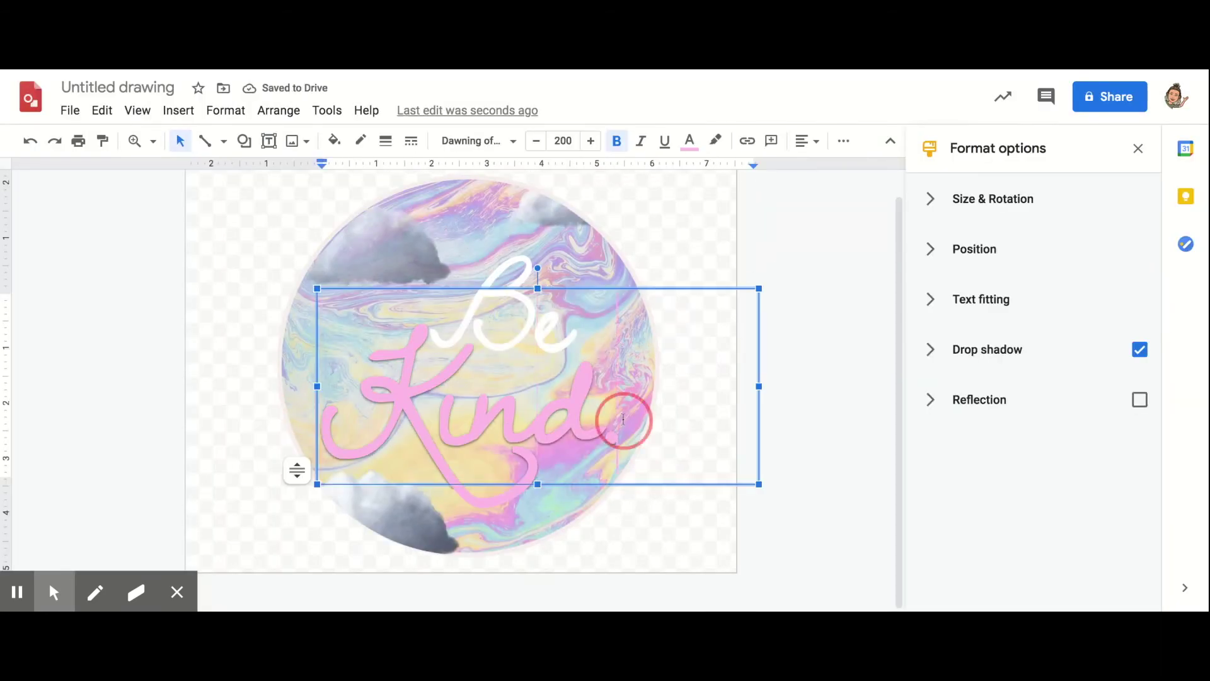
pyautogui.click(690, 140)
pyautogui.click(864, 171)
pyautogui.click(697, 227)
pyautogui.click(522, 305)
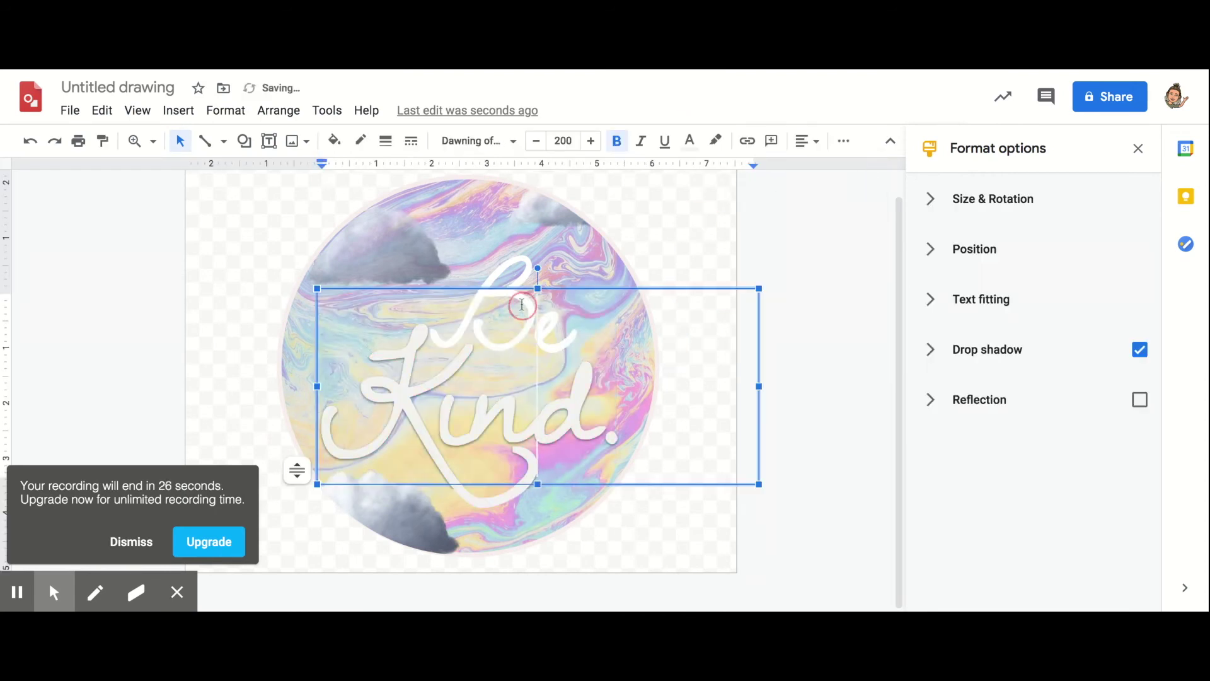
pyautogui.click(689, 140)
pyautogui.click(703, 249)
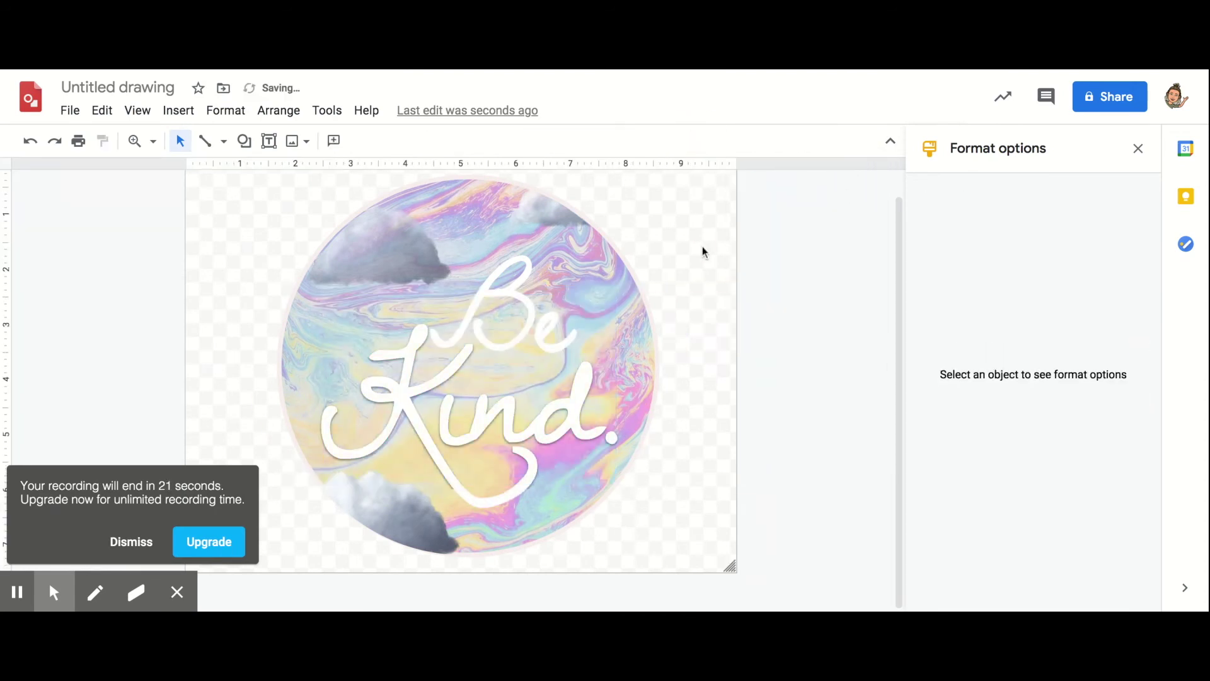
# - Add a drop shadow to the word "Be"
pyautogui.click(528, 271)
pyautogui.moveTo(598, 328); pyautogui.dragTo(437, 295)
pyautogui.click(528, 271)
pyautogui.moveTo(609, 275); pyautogui.dragTo(435, 274)
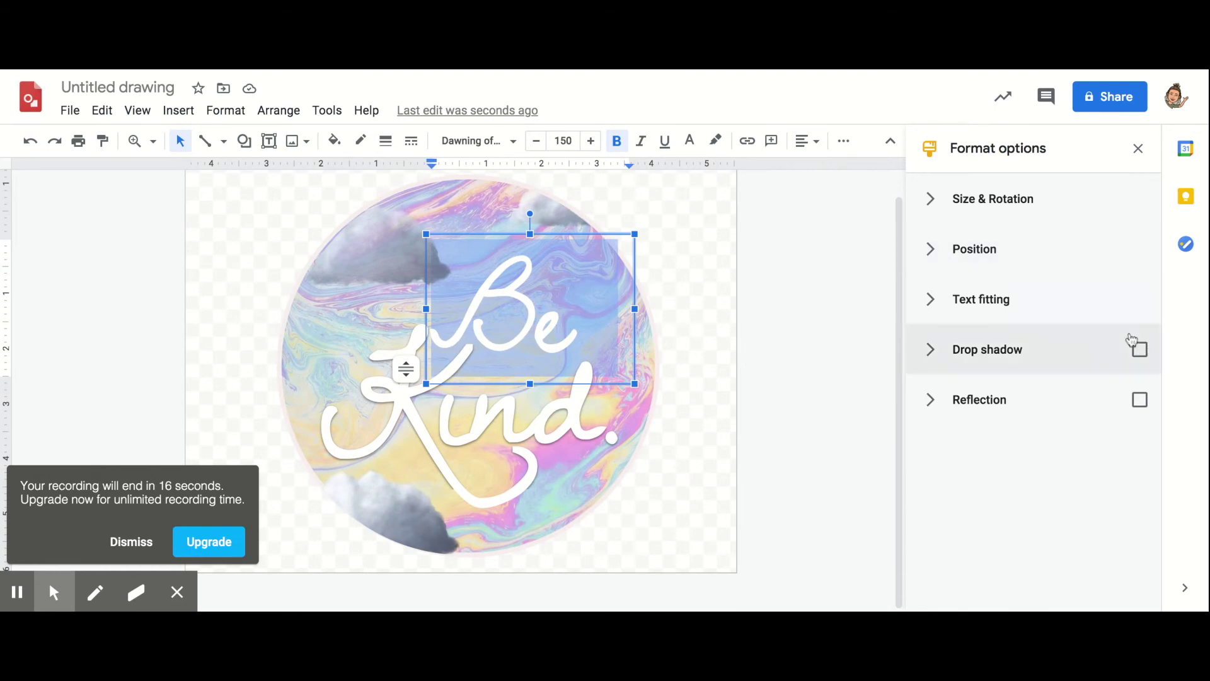
pyautogui.click(1140, 349)
pyautogui.click(758, 326)
pyautogui.click(770, 312)
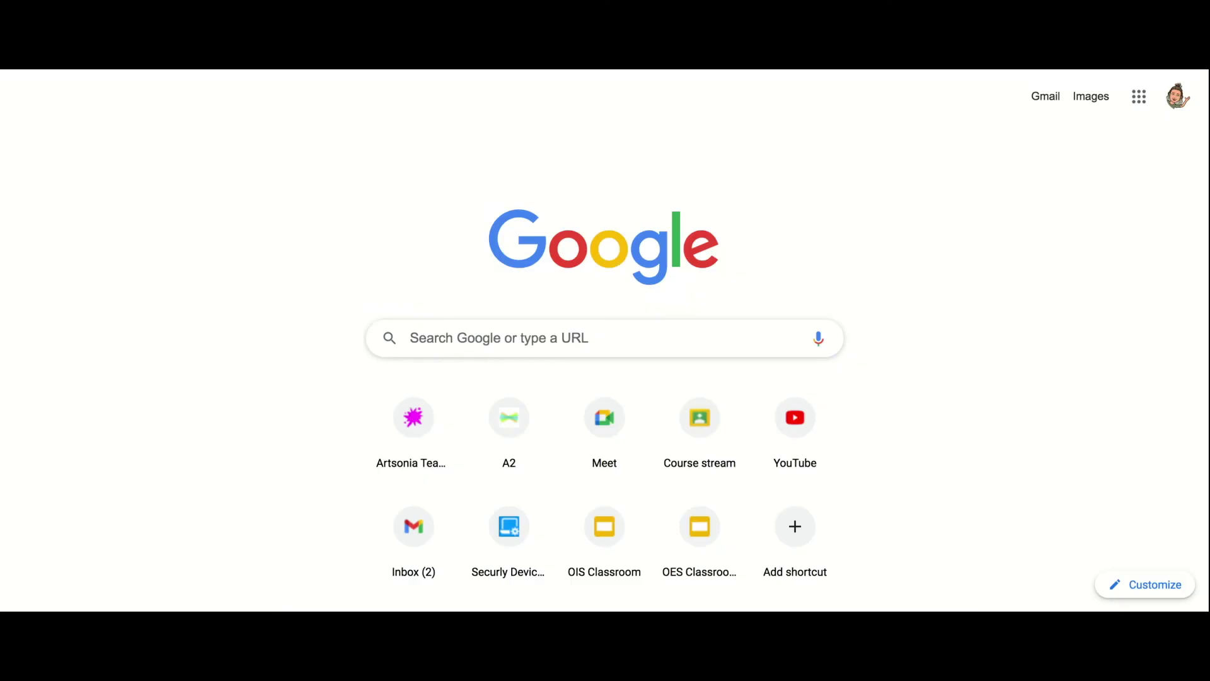
# - Switch to Google and search for images of "rainbow"
pyautogui.click(435, 332)
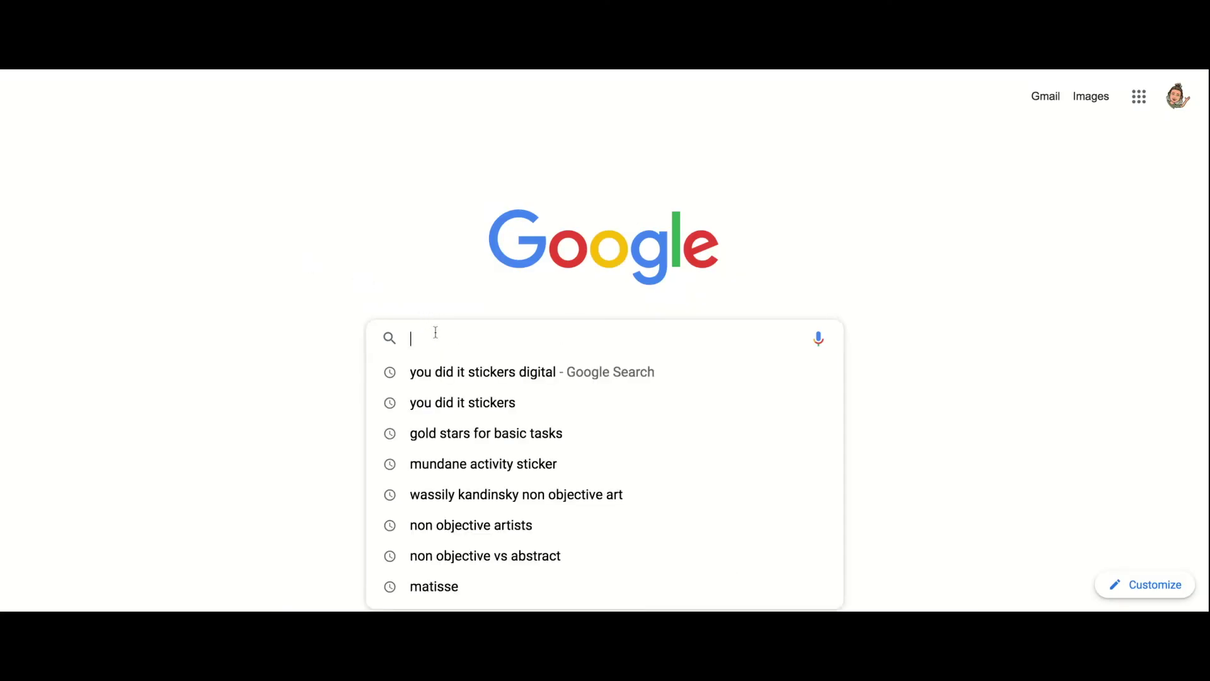
pyautogui.write('rain')
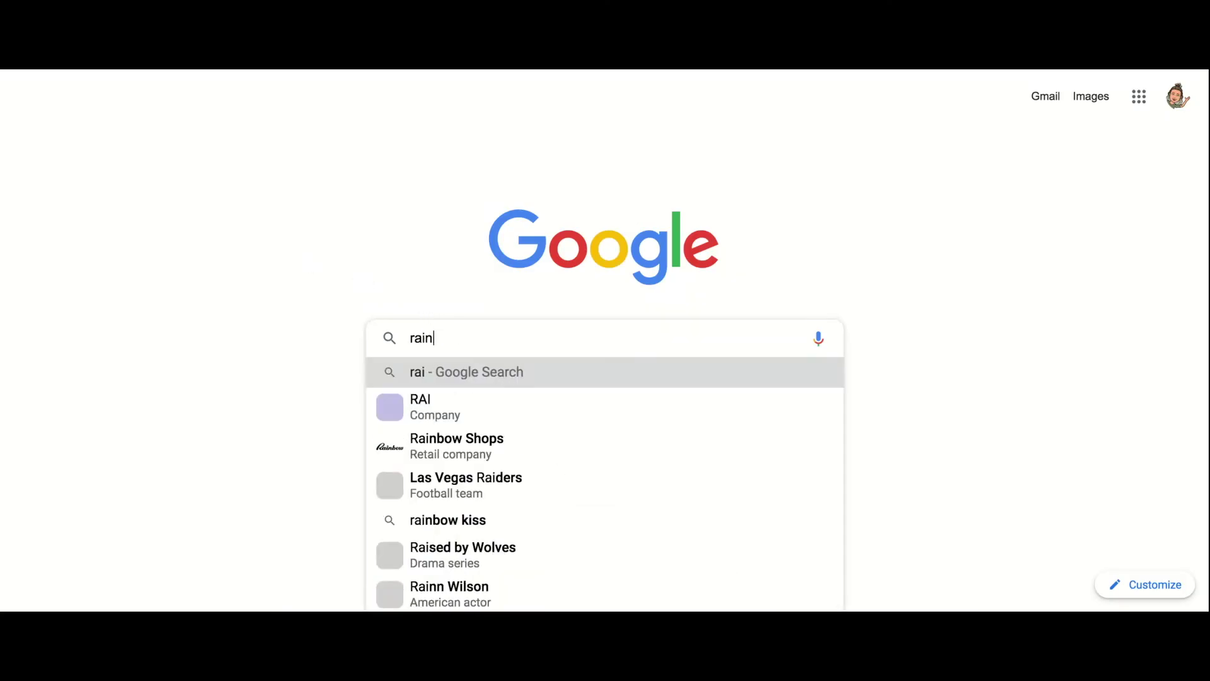
pyautogui.write('bow')
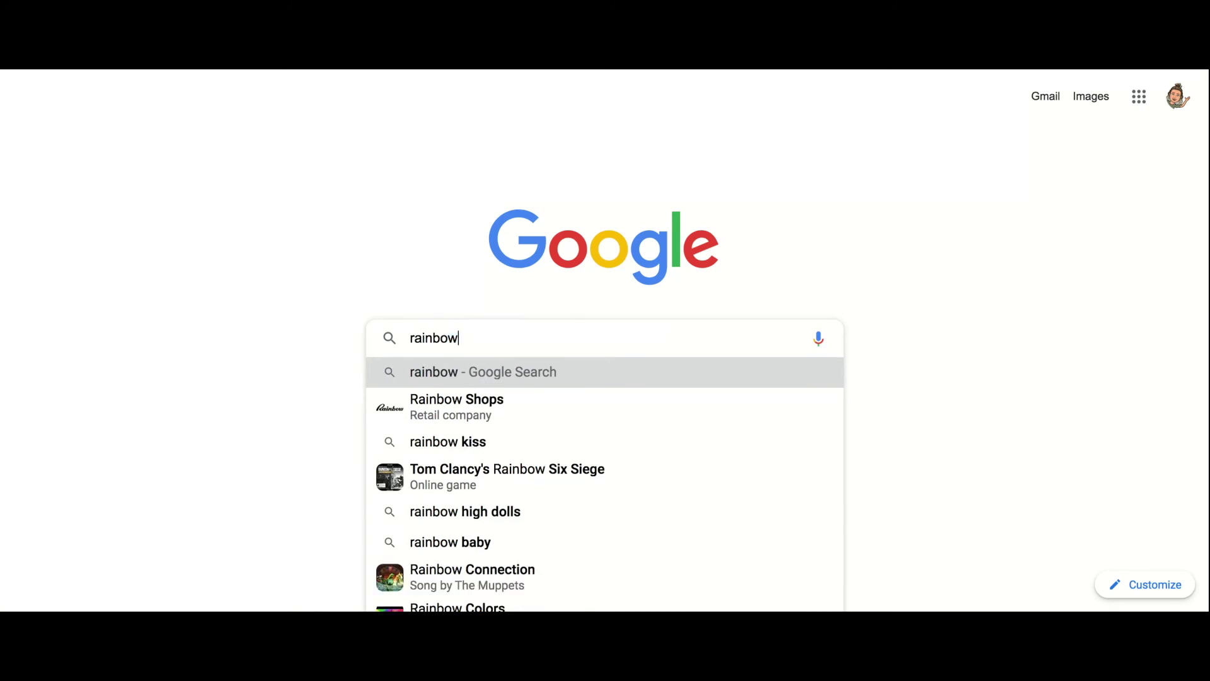
pyautogui.press('Return')
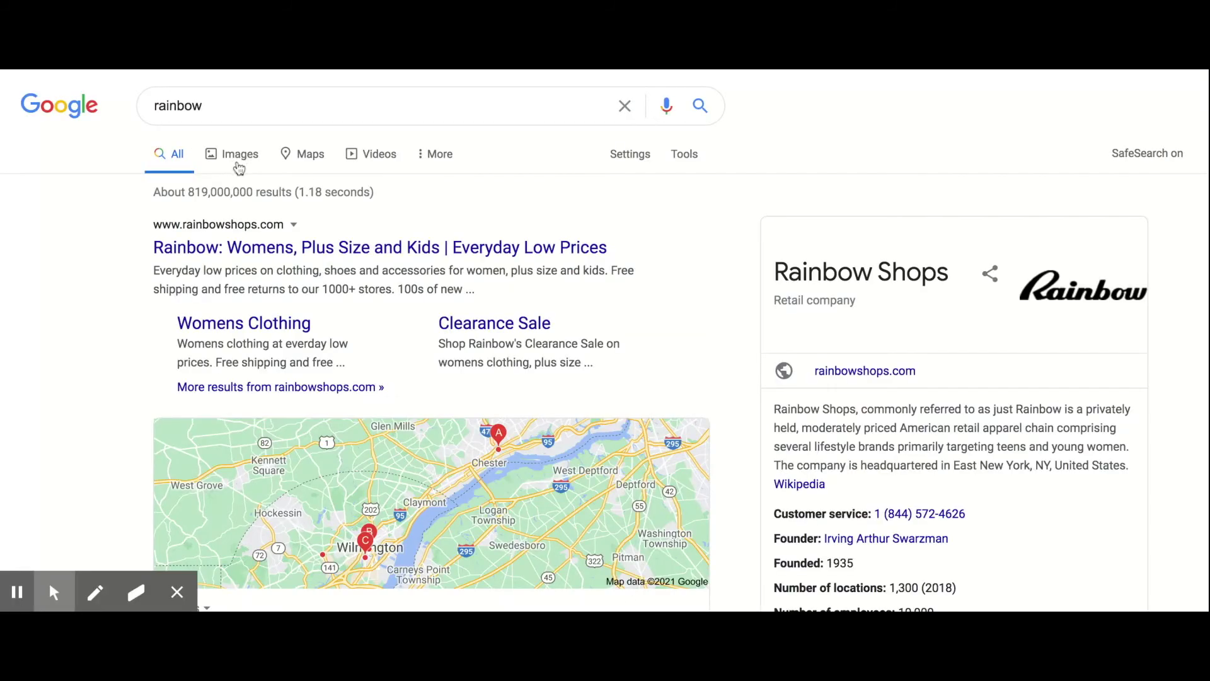
pyautogui.click(240, 156)
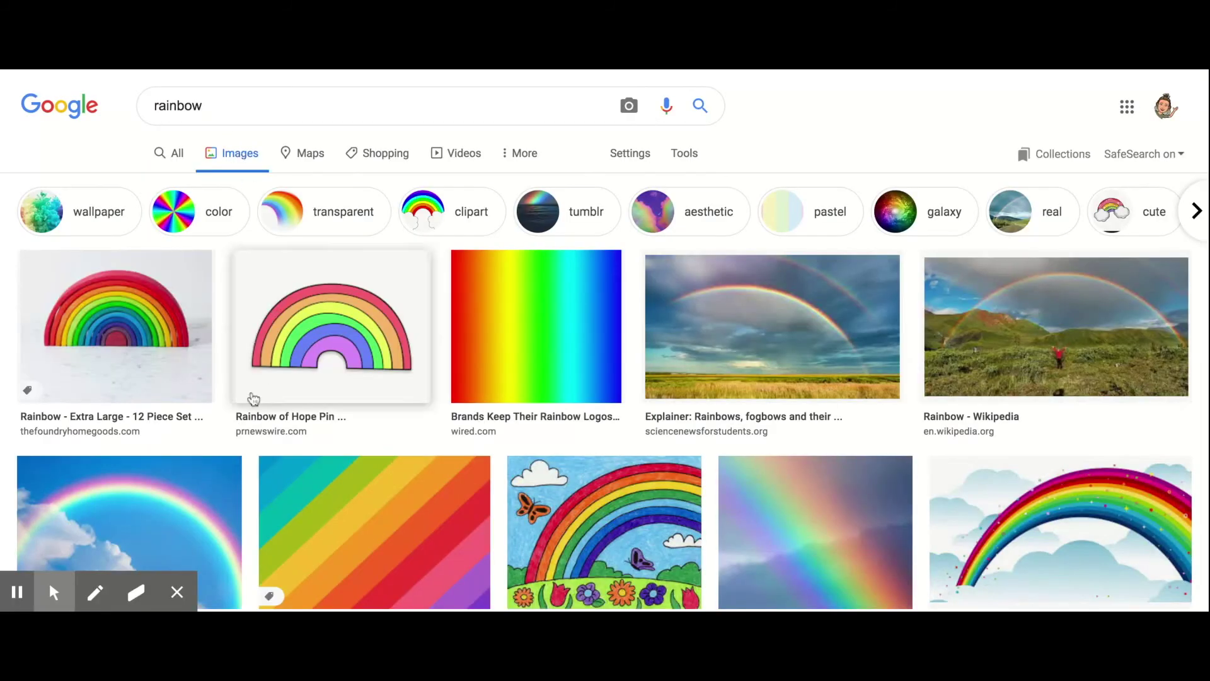
# - Refine the image search to "rainbow drawing"
pyautogui.click(363, 108)
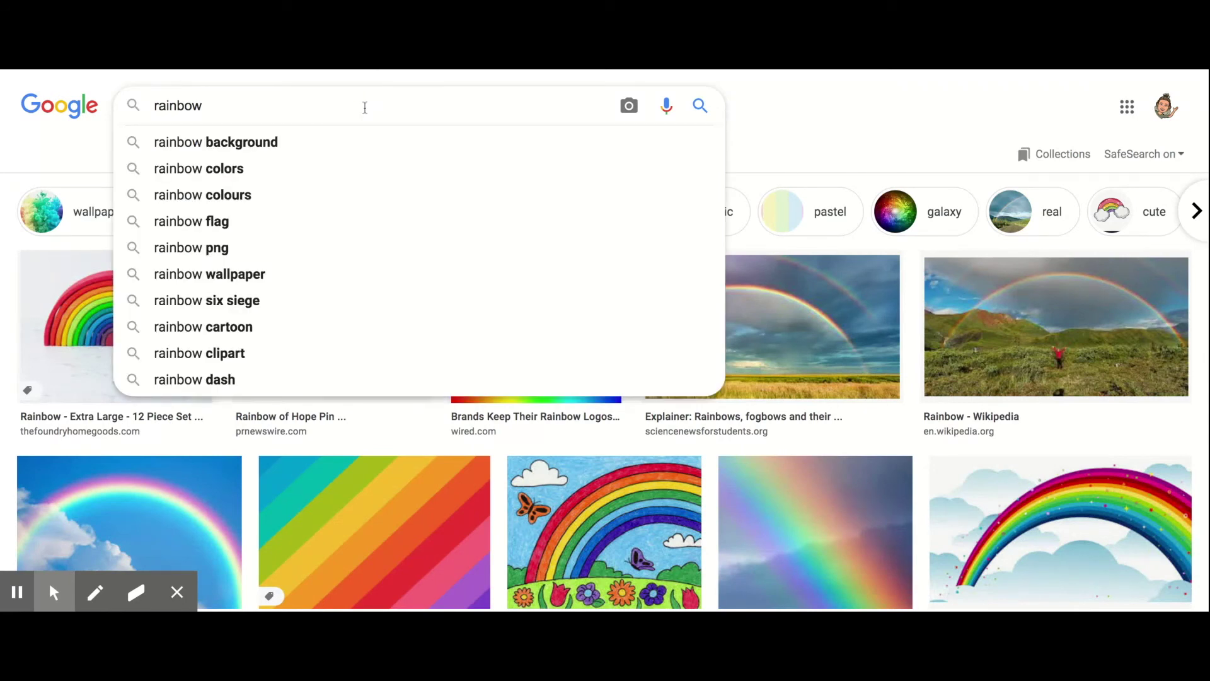
pyautogui.write('drawin')
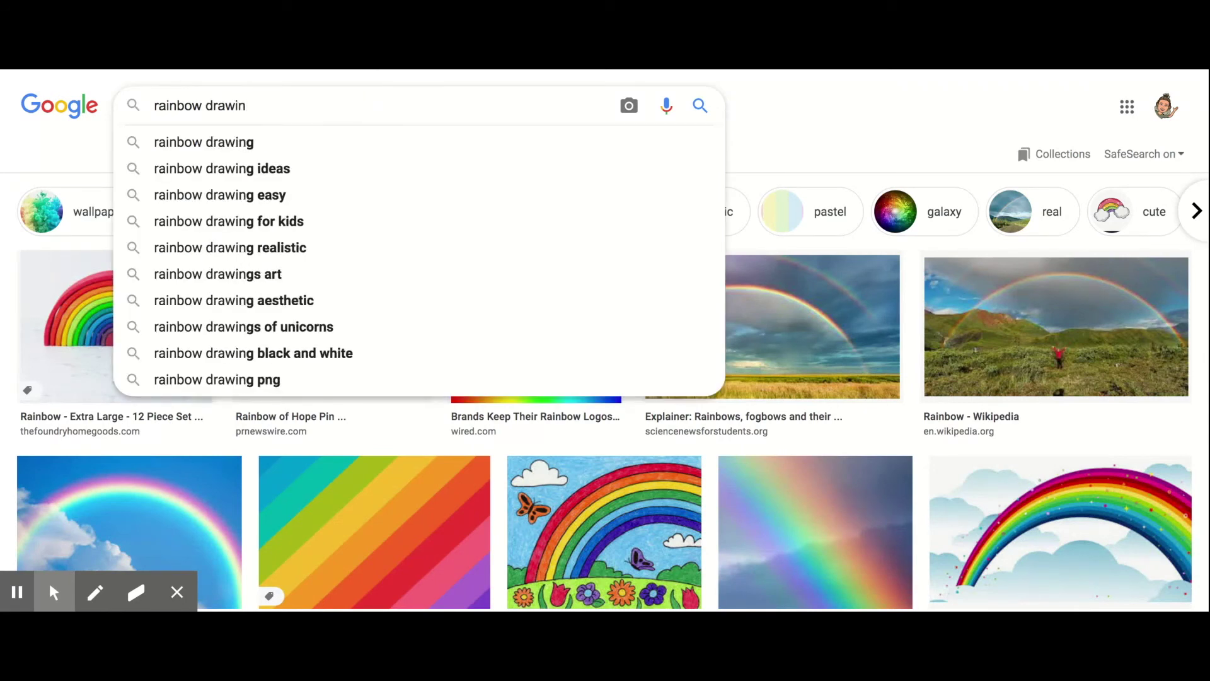
pyautogui.write('g')
pyautogui.press('Return')
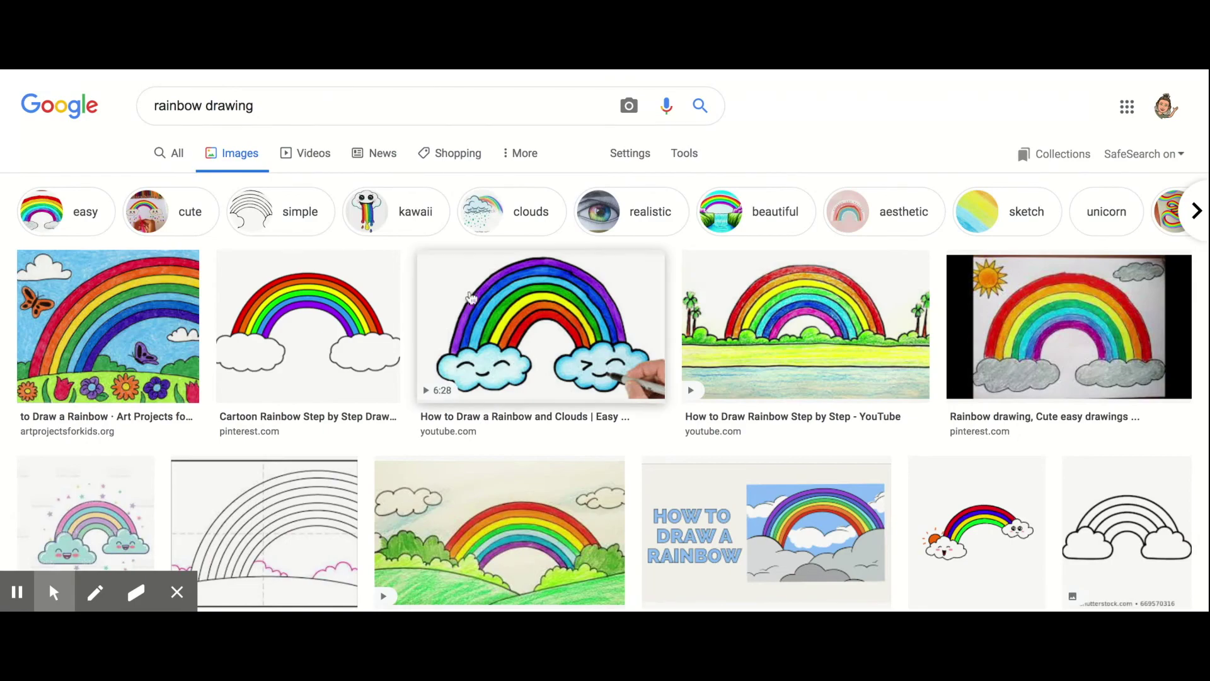
# - Browse the results and open the preview of the pastel pink, yellow and teal Shutterstock rainbow
pyautogui.scroll(-10, 471, 299)
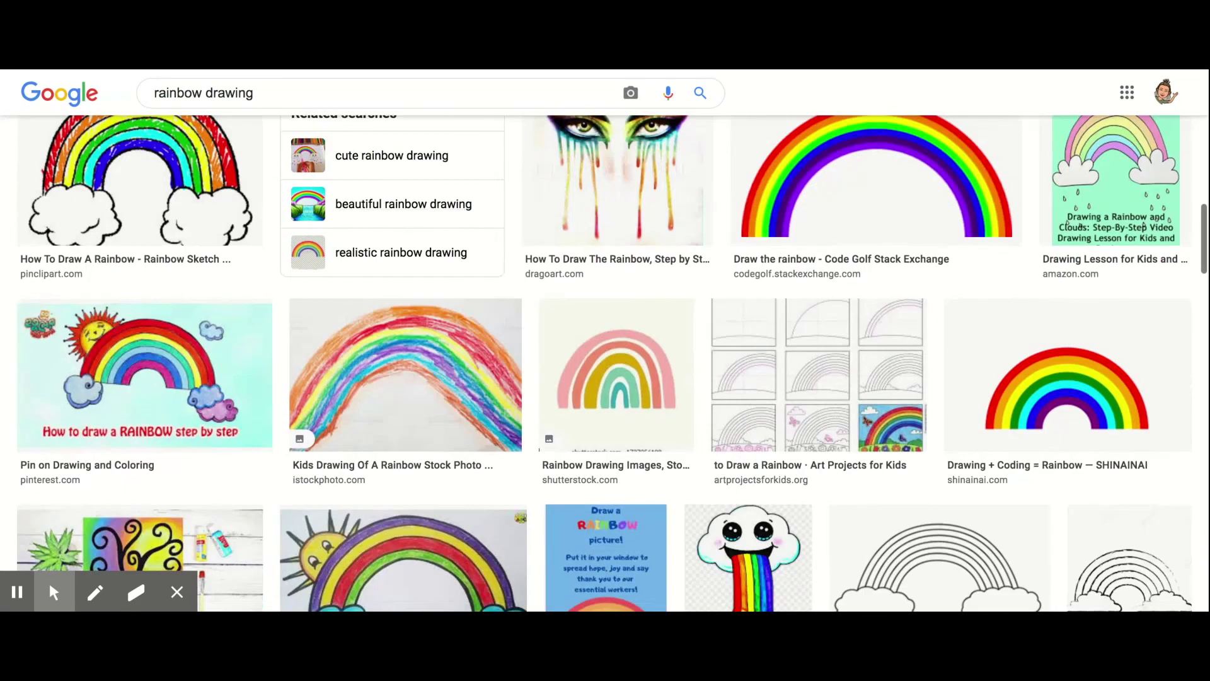
pyautogui.scroll(-3, 637, 252)
pyautogui.click(637, 209)
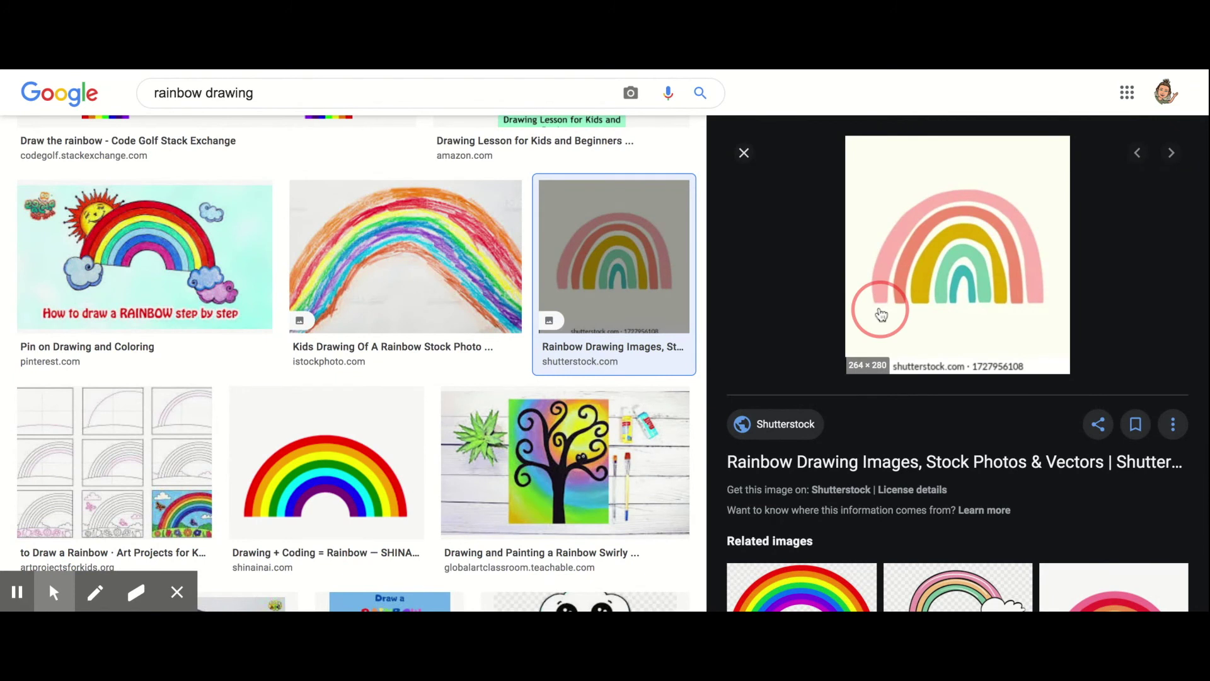
# - Save the pastel rainbow image, then switch to remove.bg to strip its background and download the cut-out
pyautogui.click(897, 462)
pyautogui.click(804, 141)
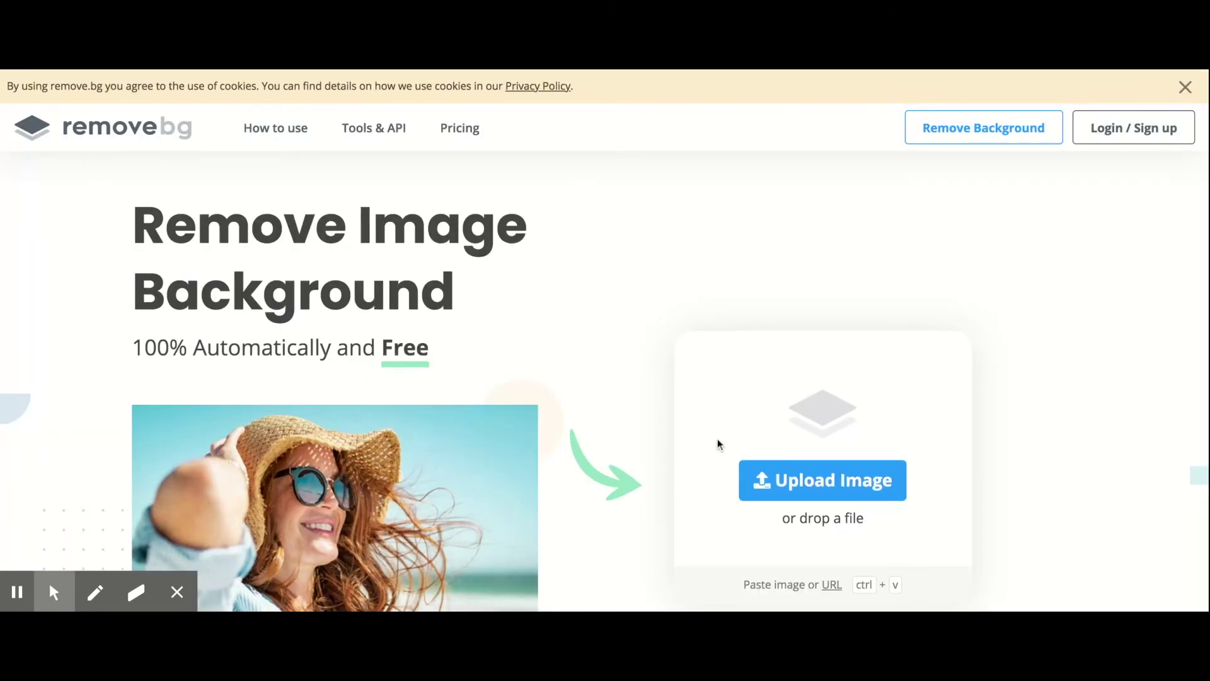
pyautogui.click(768, 485)
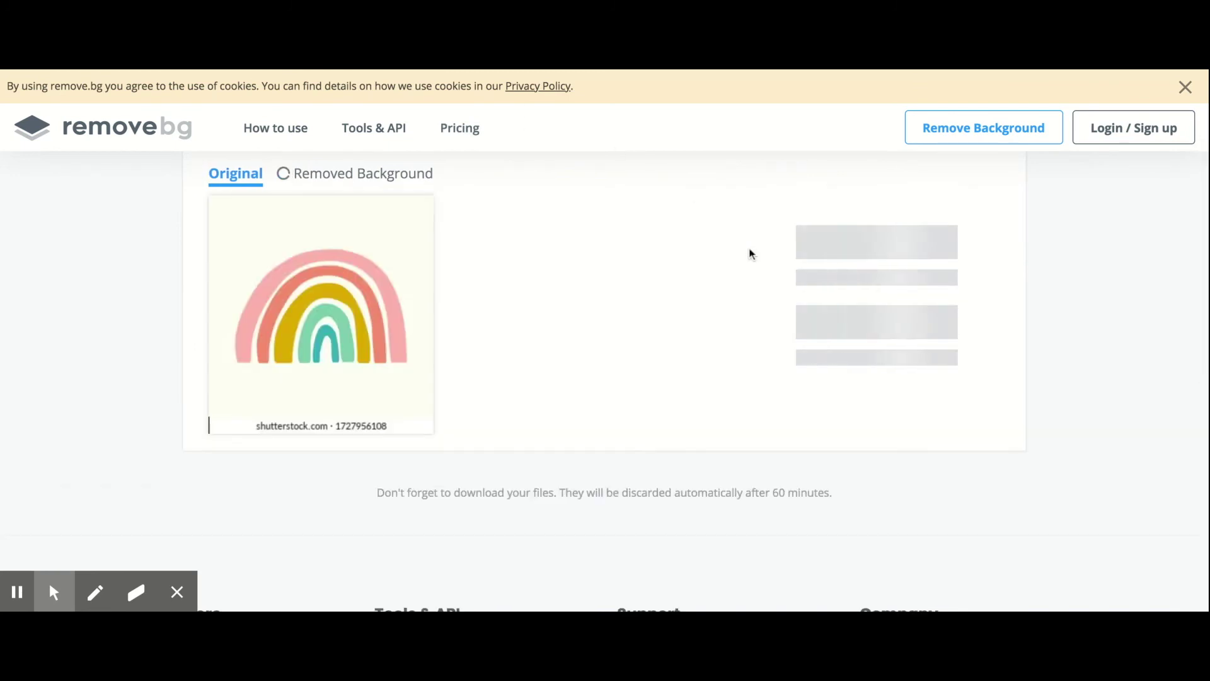
pyautogui.click(805, 253)
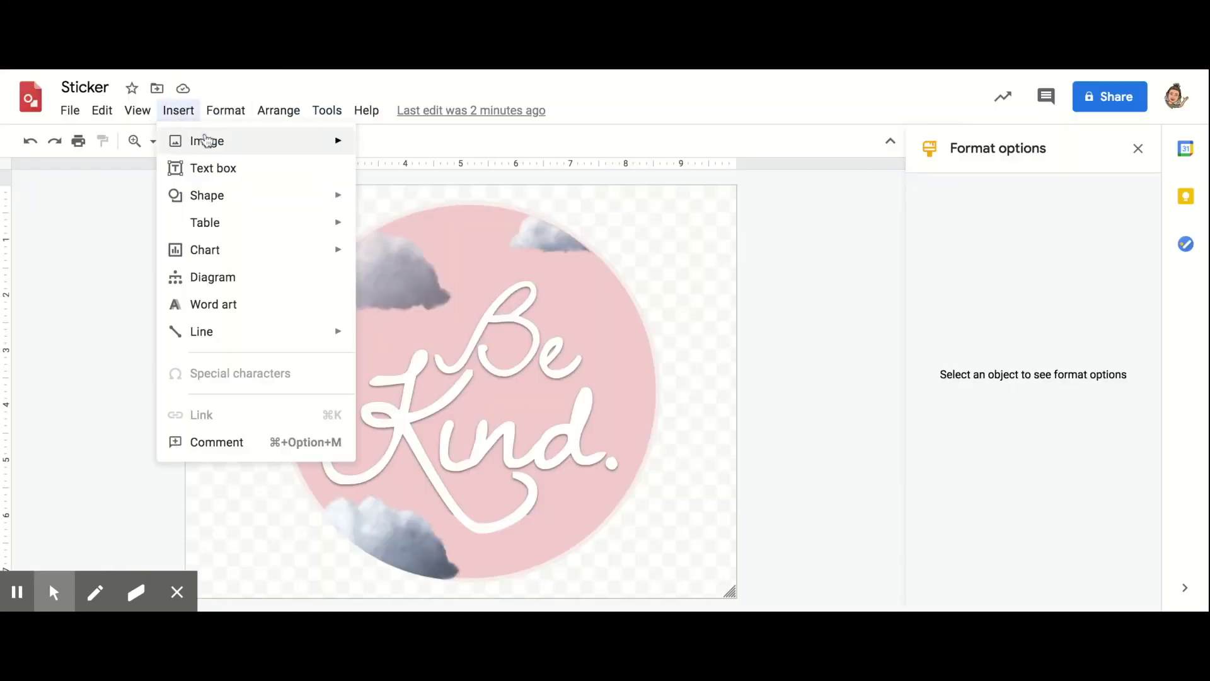
# - Switch to the Sticker drawing, insert the cut-out rainbow near the circle's lower edge and make it about half transparent
pyautogui.click(396, 151)
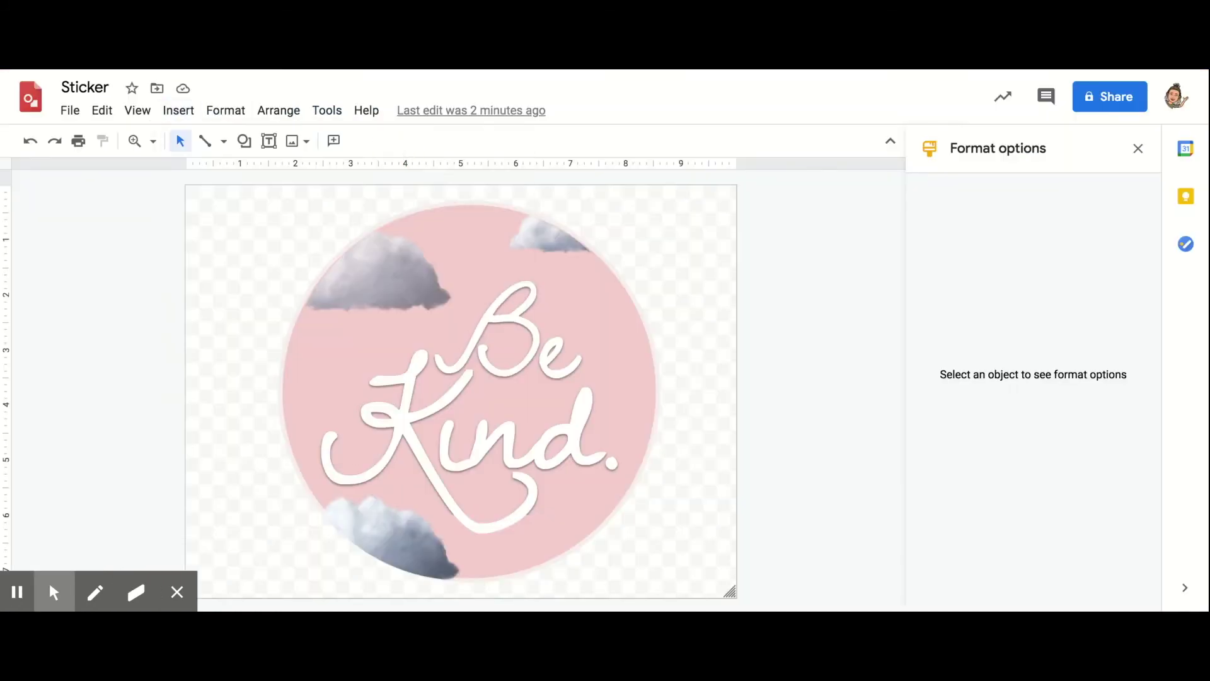
pyautogui.moveTo(420, 363); pyautogui.dragTo(504, 509)
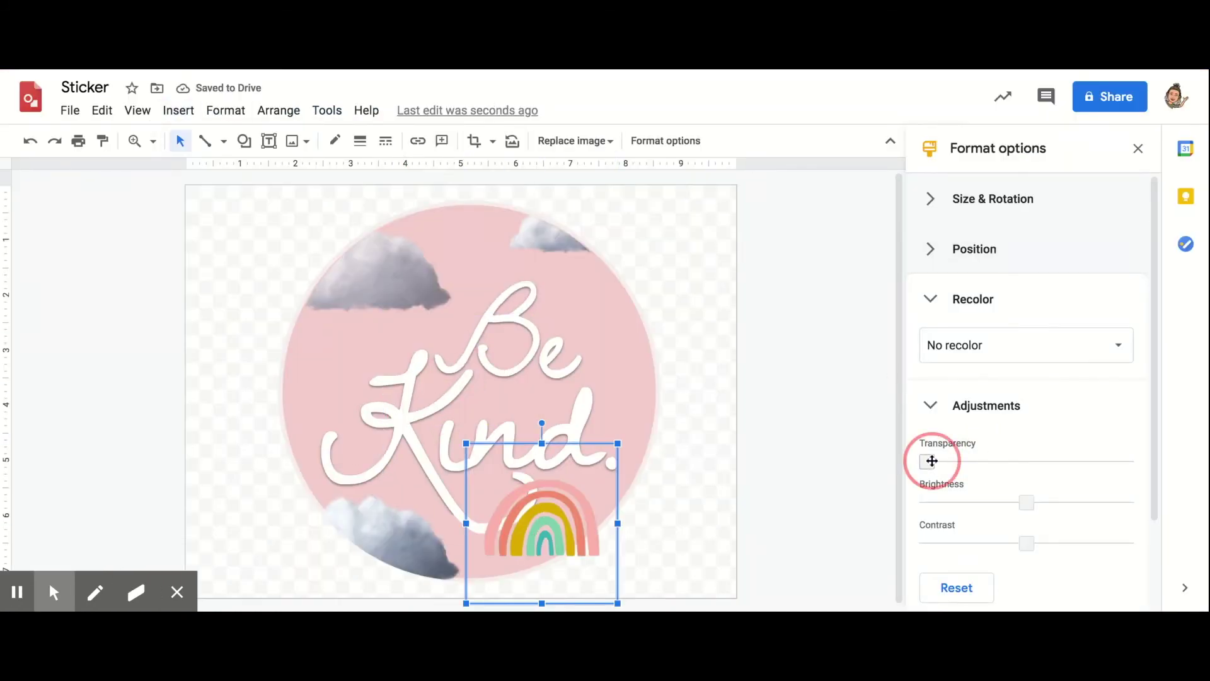
pyautogui.moveTo(932, 460); pyautogui.dragTo(1029, 461)
# - Paste copies of the semi-transparent rainbow and spread them across the circle, including one over the upper-left cloud
pyautogui.moveTo(519, 507); pyautogui.dragTo(569, 385)
pyautogui.hotkey('ctrl', 'v')
pyautogui.moveTo(546, 488); pyautogui.dragTo(609, 223)
pyautogui.hotkey('ctrl', 'v')
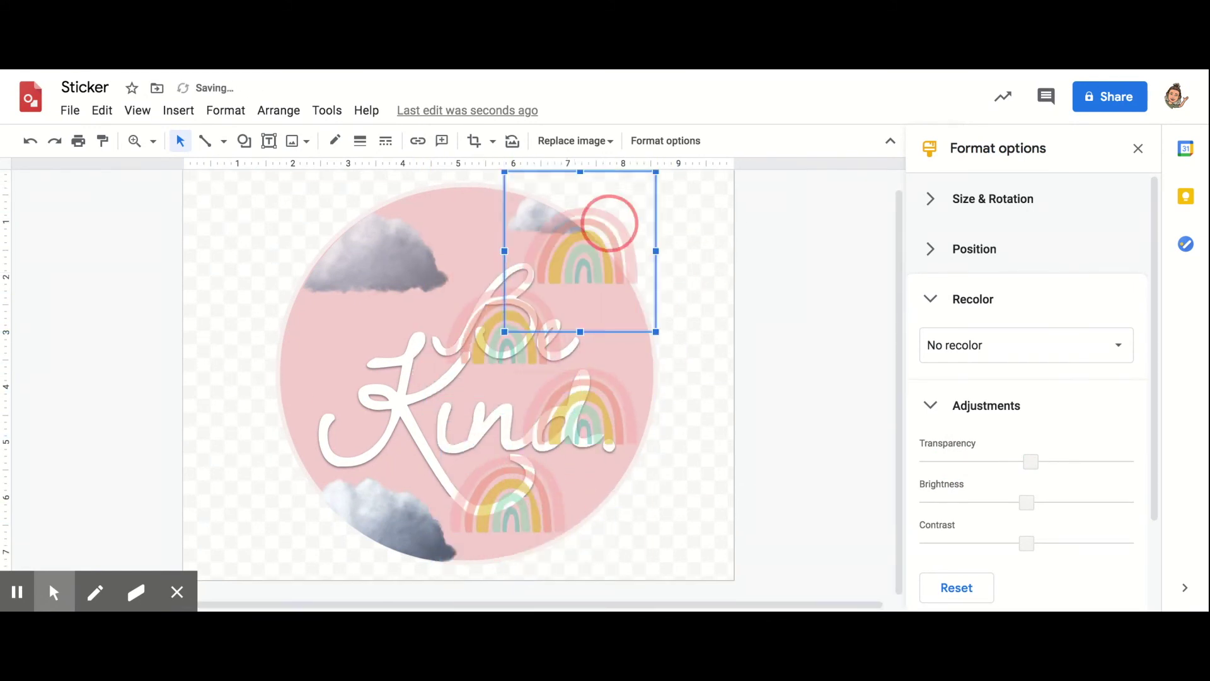
pyautogui.moveTo(505, 504); pyautogui.dragTo(382, 421)
pyautogui.press('super+v')
pyautogui.moveTo(554, 542); pyautogui.dragTo(329, 255)
# - Try to layer the upper-left rainbow behind the cloud by sending images backward
pyautogui.rightClick(394, 300)
pyautogui.moveTo(467, 329)
pyautogui.click(736, 389)
pyautogui.rightClick(329, 255)
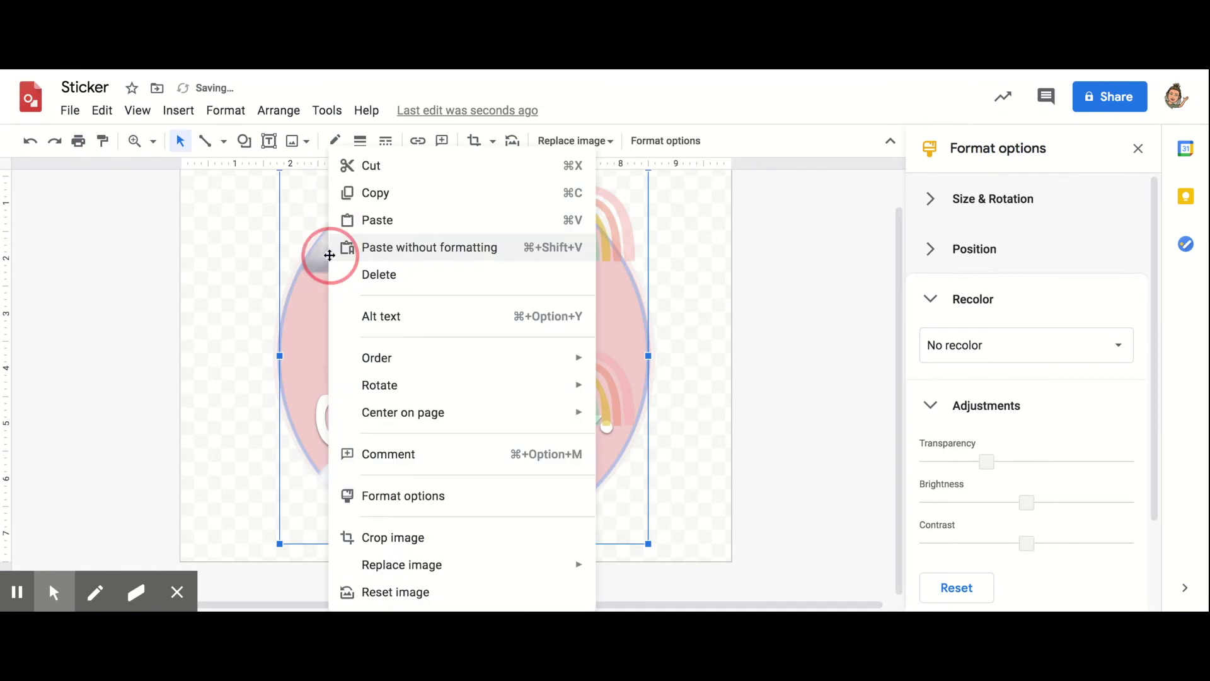
pyautogui.moveTo(555, 358)
pyautogui.click(675, 419)
# - Nudge the upper-left rainbow clear of the cloud, send it backward, and move it back so the cloud overlaps it
pyautogui.click(444, 221)
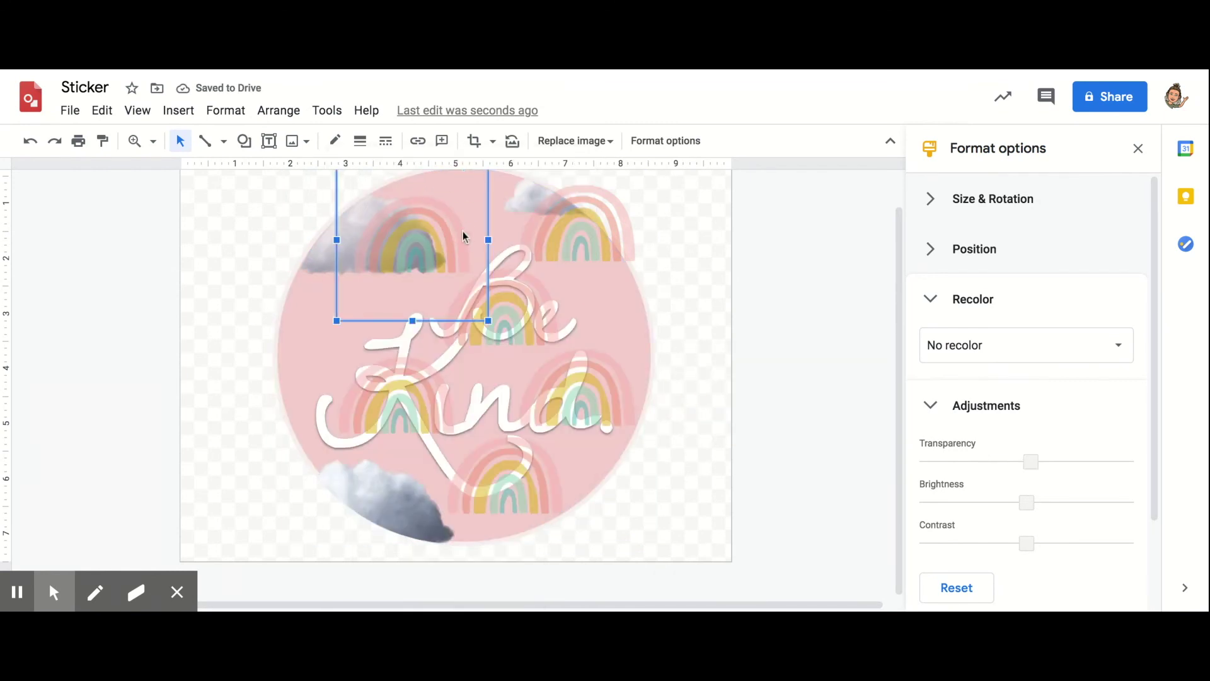
pyautogui.press('Right')
pyautogui.press('Right')
pyautogui.press('Right')
pyautogui.press('Right')
pyautogui.press('Right')
pyautogui.press('Right')
pyautogui.press('Right')
pyautogui.press('Right')
pyautogui.press('Right')
pyautogui.press('Right')
pyautogui.press('Right')
pyautogui.press('Right')
pyautogui.rightClick(374, 235)
pyautogui.moveTo(478, 365)
pyautogui.click(686, 418)
pyautogui.click(477, 239)
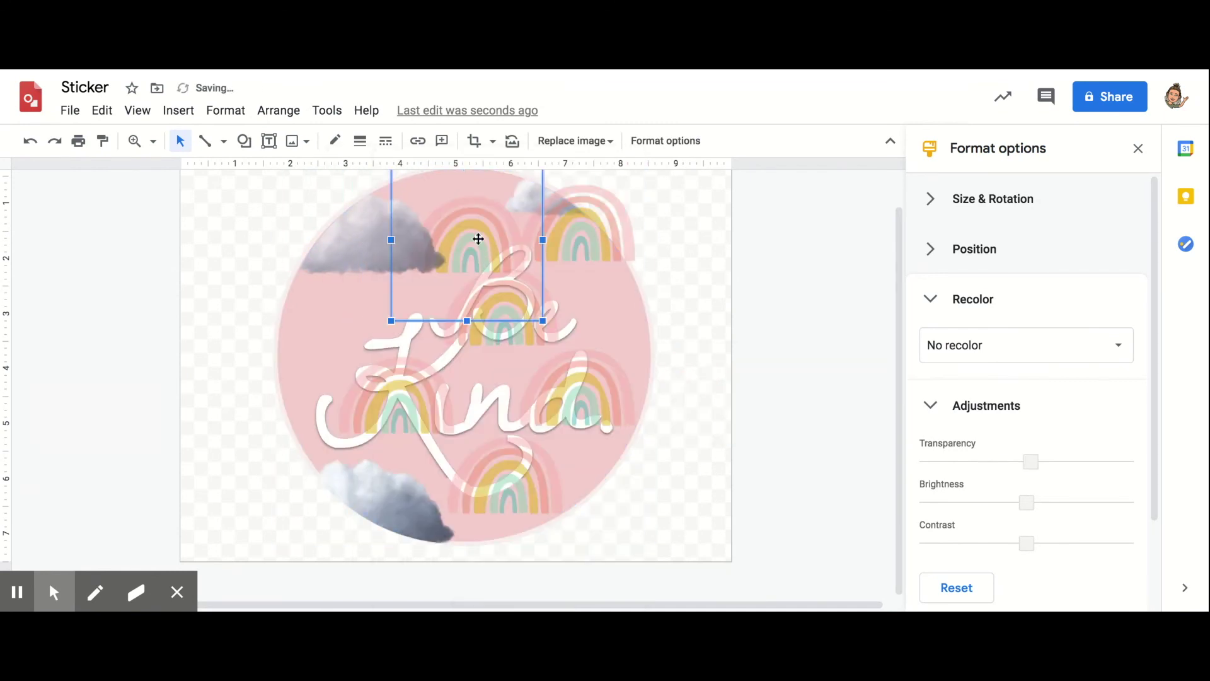
pyautogui.moveTo(478, 239); pyautogui.dragTo(401, 239)
# - Send the rainbow over "Be" and the one by the upper-right cloud behind the pink circle
pyautogui.rightClick(500, 316)
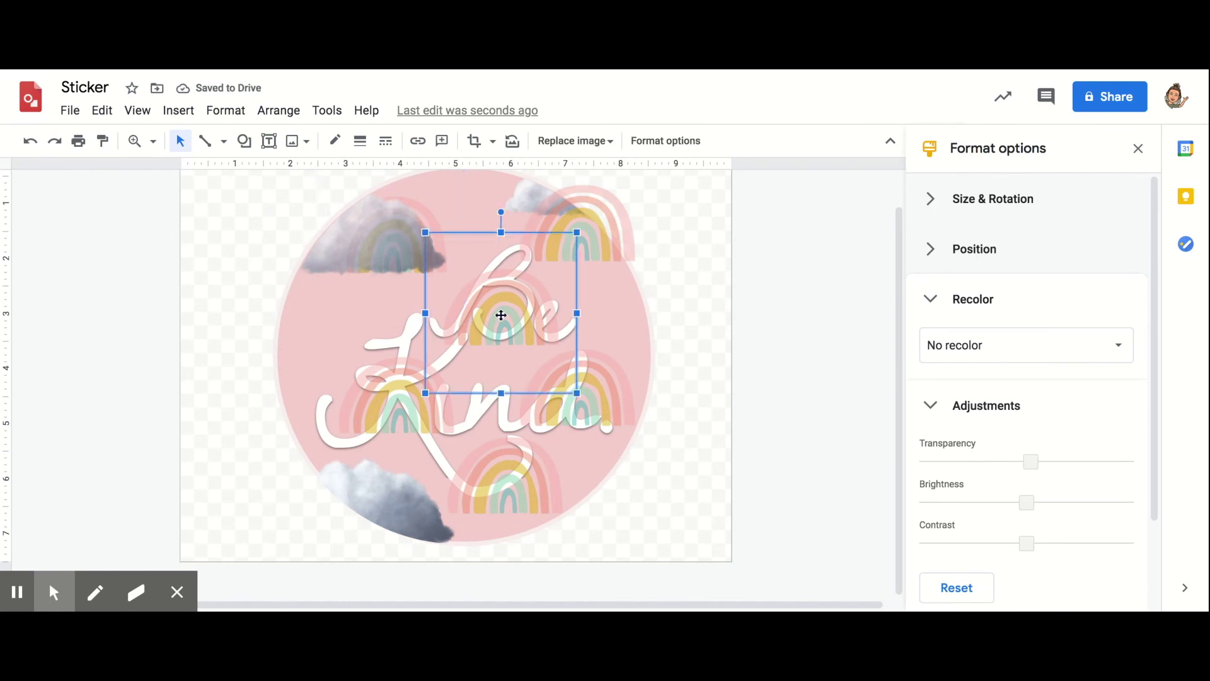
pyautogui.moveTo(555, 327)
pyautogui.click(837, 388)
pyautogui.rightClick(620, 222)
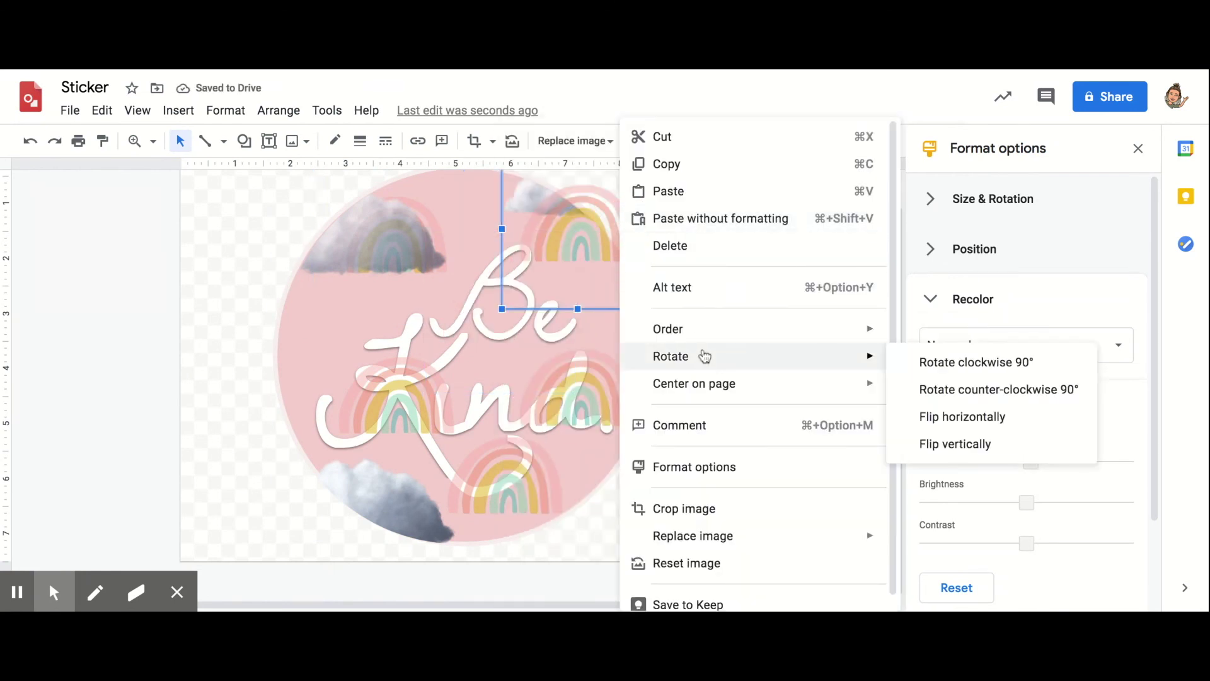
pyautogui.moveTo(668, 329)
pyautogui.click(959, 389)
# - Send the three remaining rainbows, over the "d", below "Kind." and over the "K", to the back
pyautogui.click(598, 417)
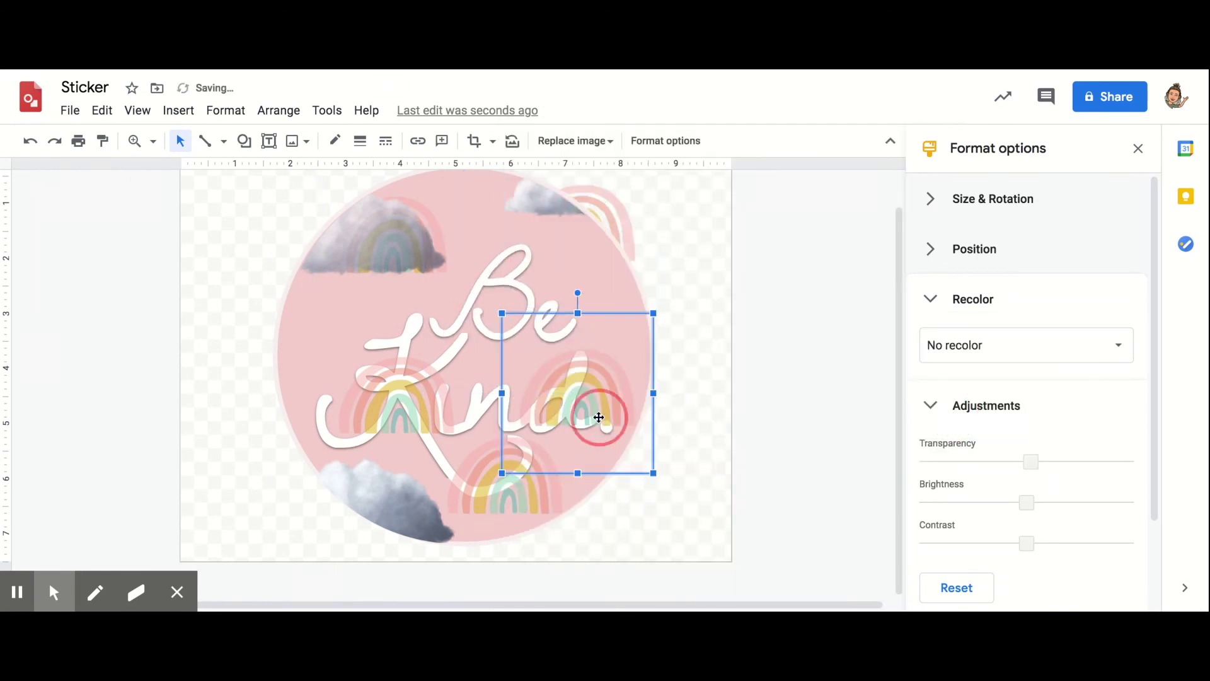
pyautogui.click(278, 111)
pyautogui.moveTo(397, 141)
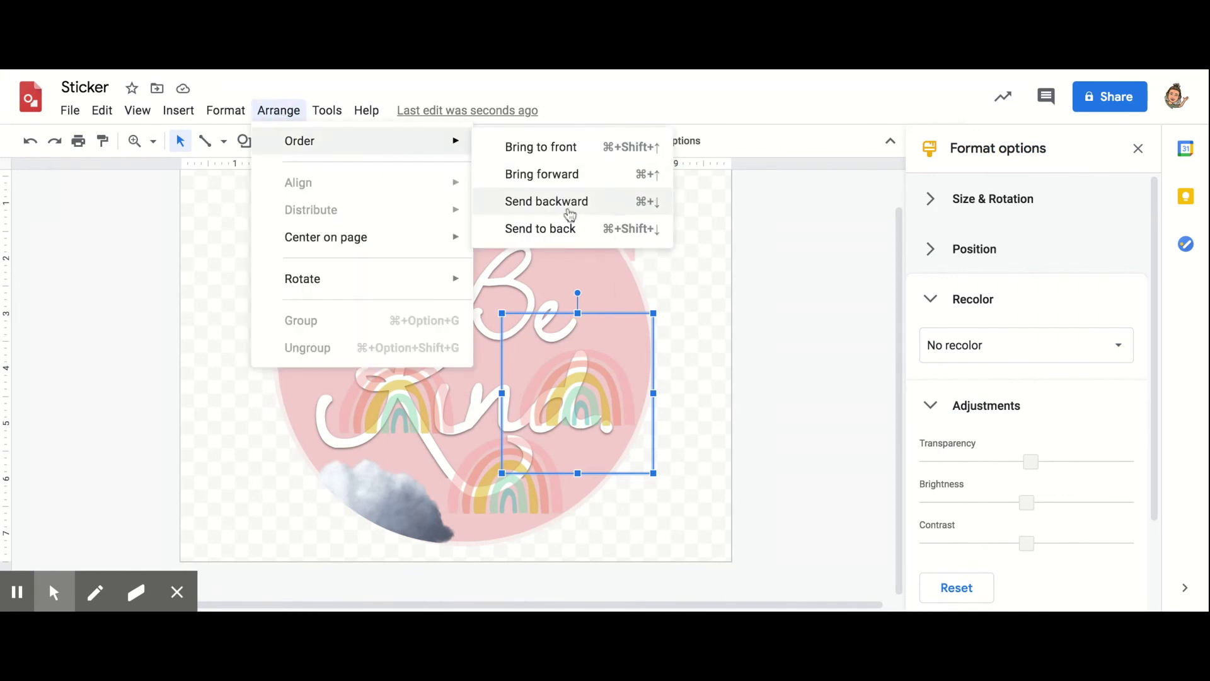
pyautogui.click(568, 227)
pyautogui.click(484, 498)
pyautogui.click(278, 111)
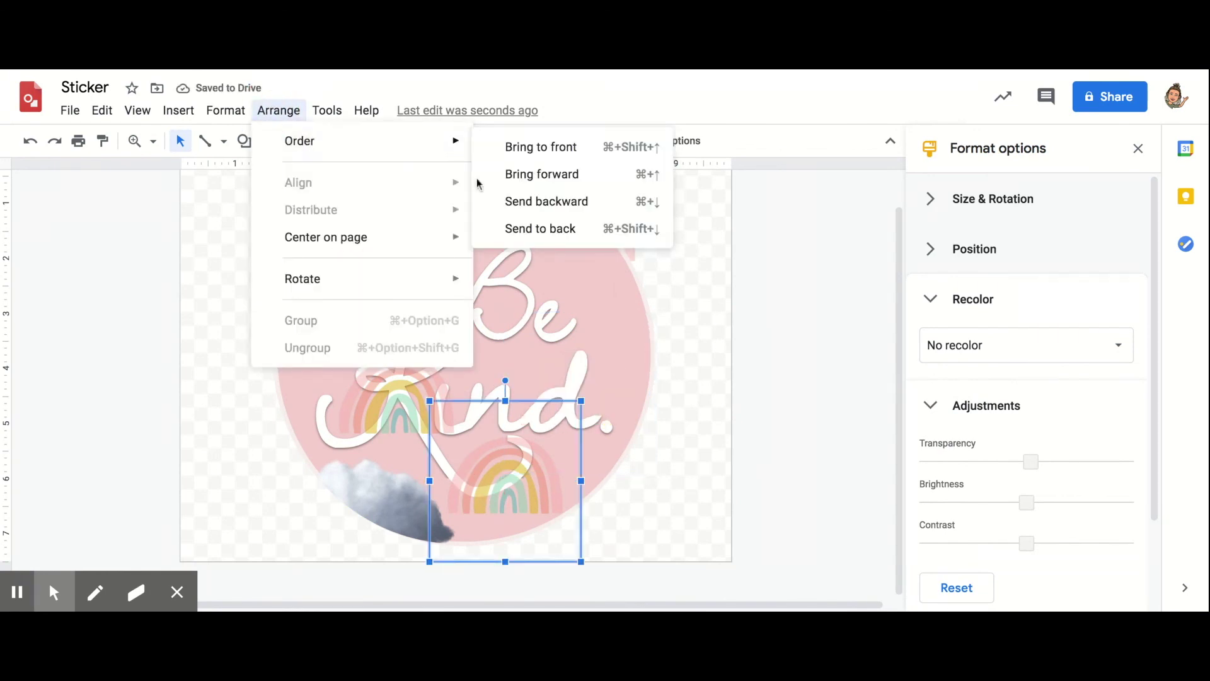
pyautogui.click(540, 229)
pyautogui.click(391, 416)
pyautogui.click(278, 111)
pyautogui.moveTo(321, 144)
pyautogui.click(527, 232)
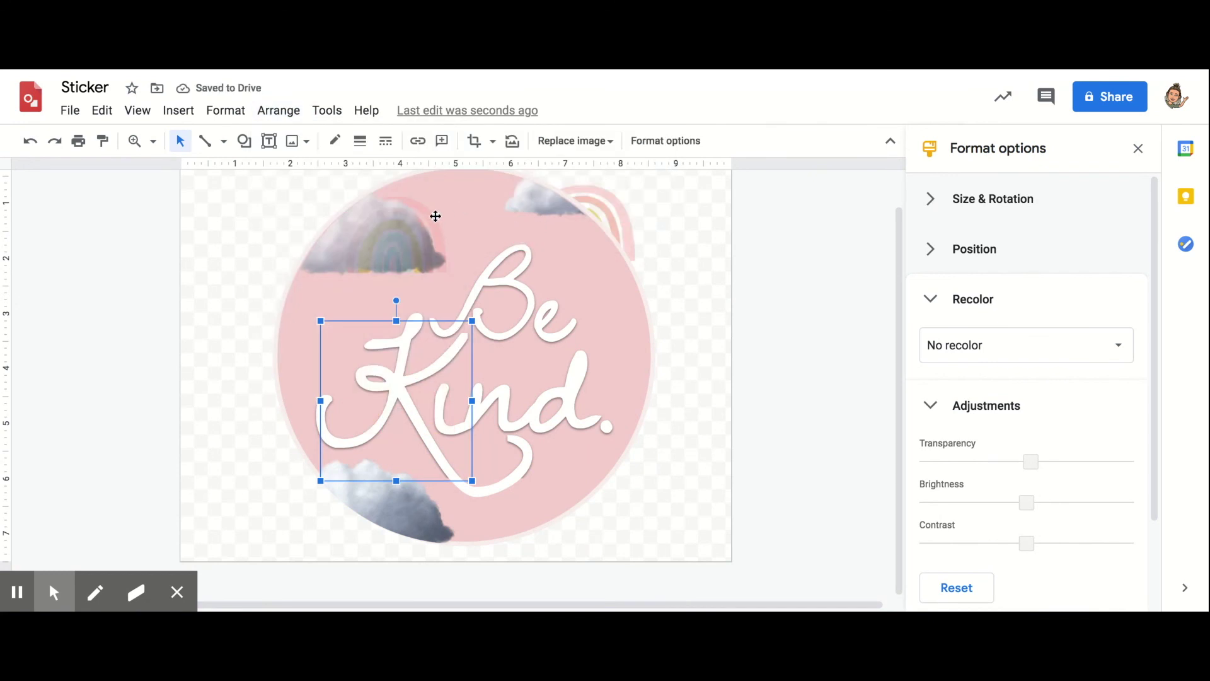
# - Try to send the circle-masked image of the upper-left cloud to the back
pyautogui.rightClick(466, 201)
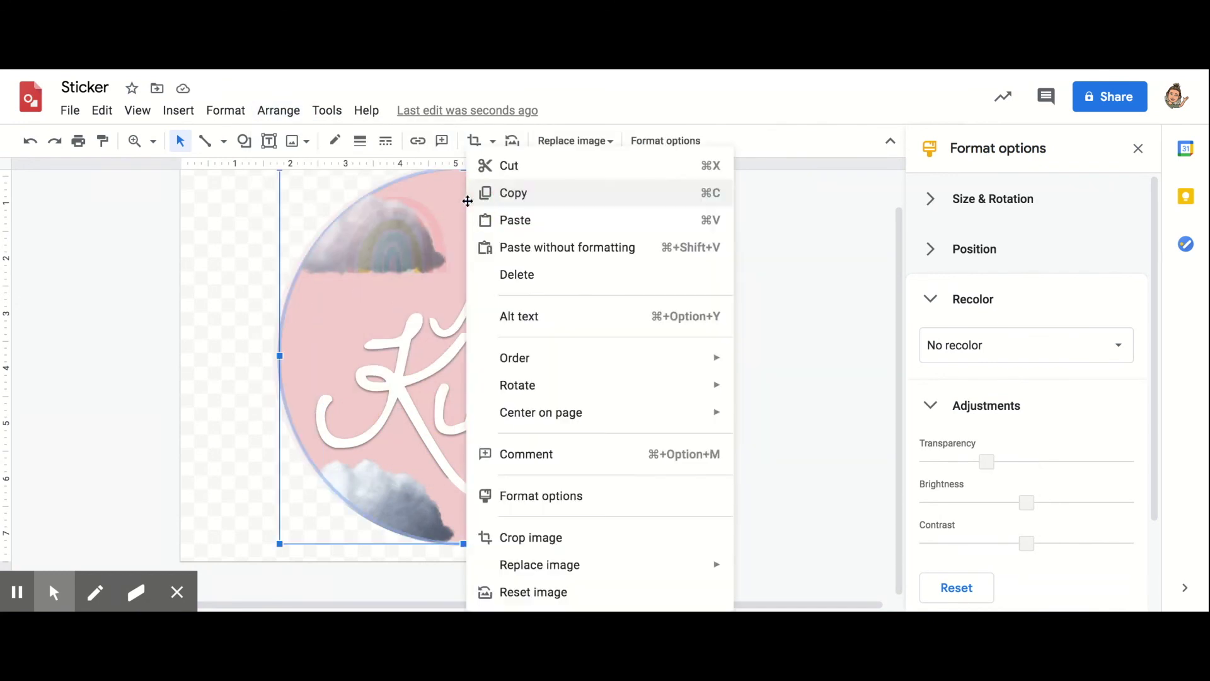
pyautogui.moveTo(576, 355)
pyautogui.click(802, 443)
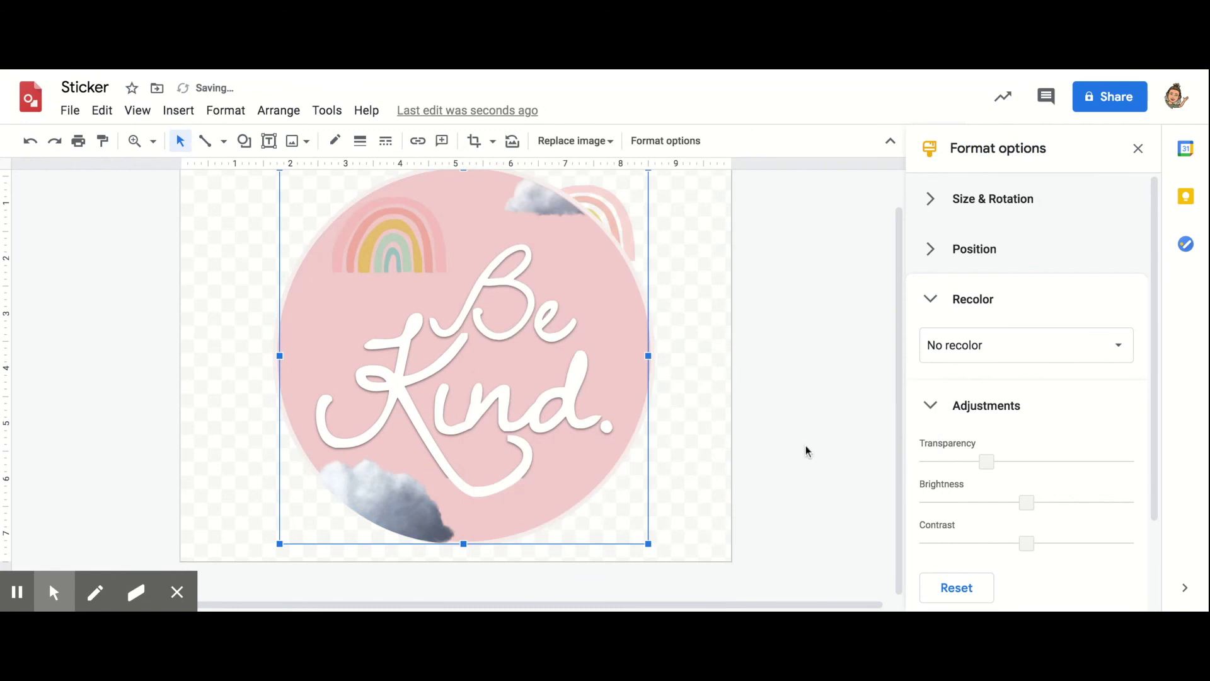
pyautogui.click(676, 470)
# - Send the pink circle shape to the back, behind all the rainbows
pyautogui.click(550, 556)
pyautogui.rightClick(551, 556)
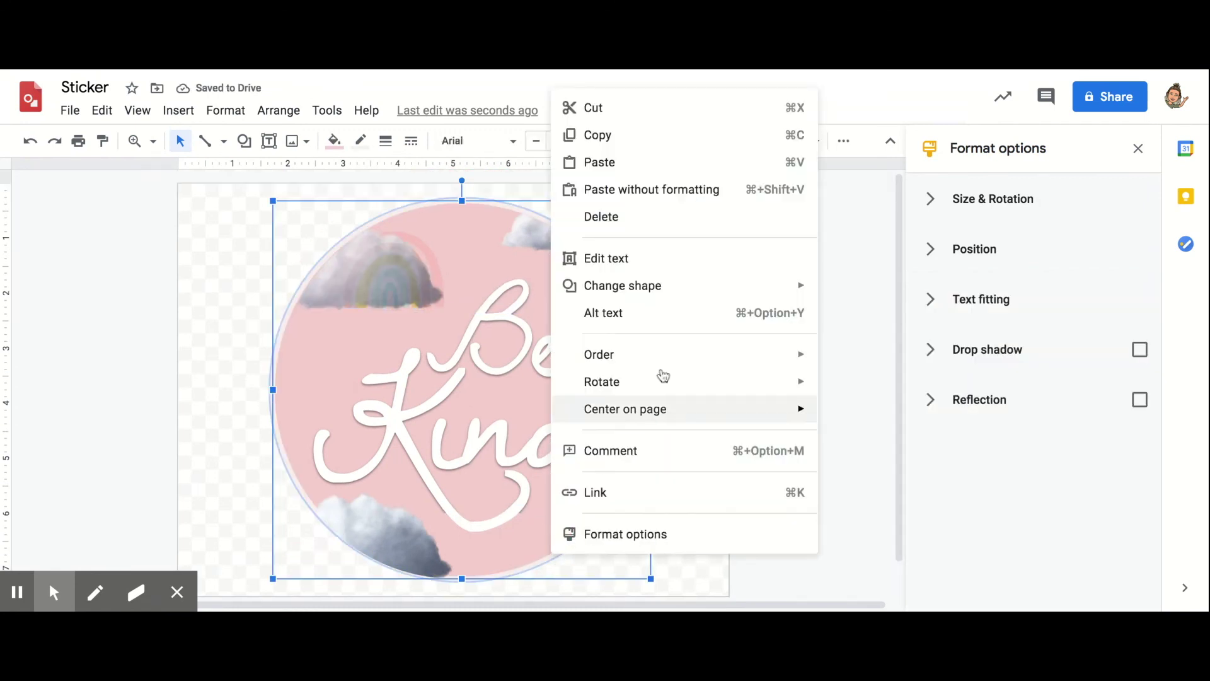
pyautogui.moveTo(668, 355)
pyautogui.click(879, 441)
pyautogui.click(760, 303)
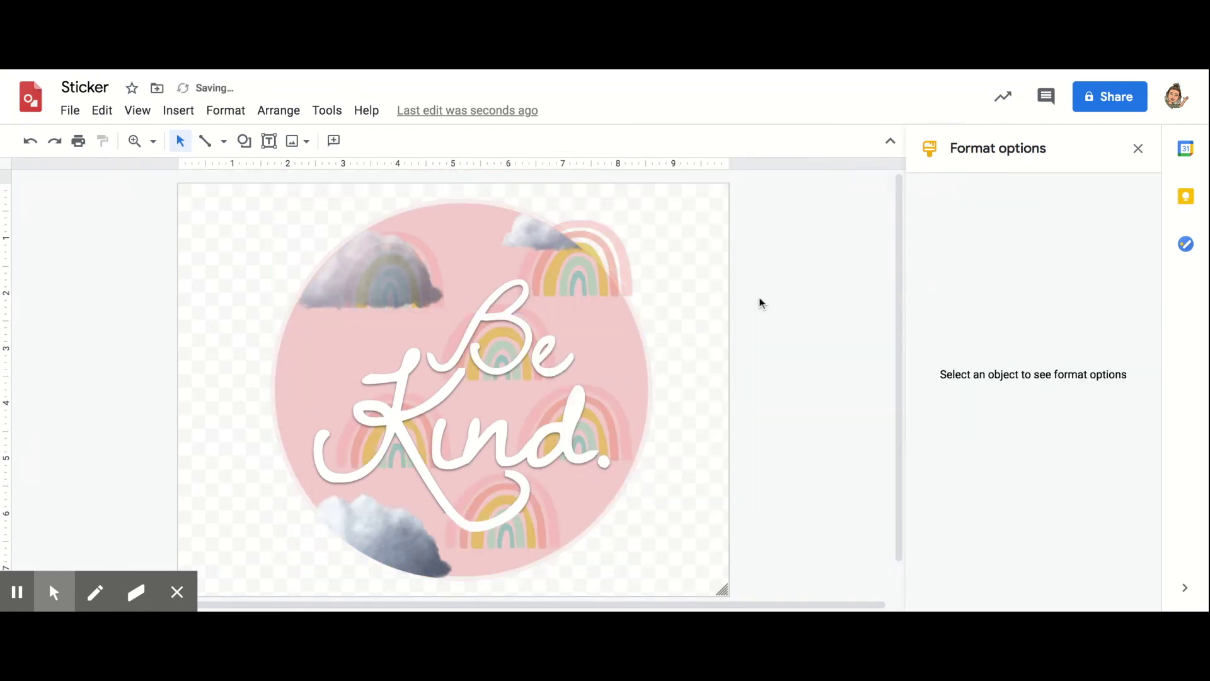
# - Paste another rainbow at the circle's left edge and apply an oval crop mask to it
pyautogui.hotkey('ctrl', 'v')
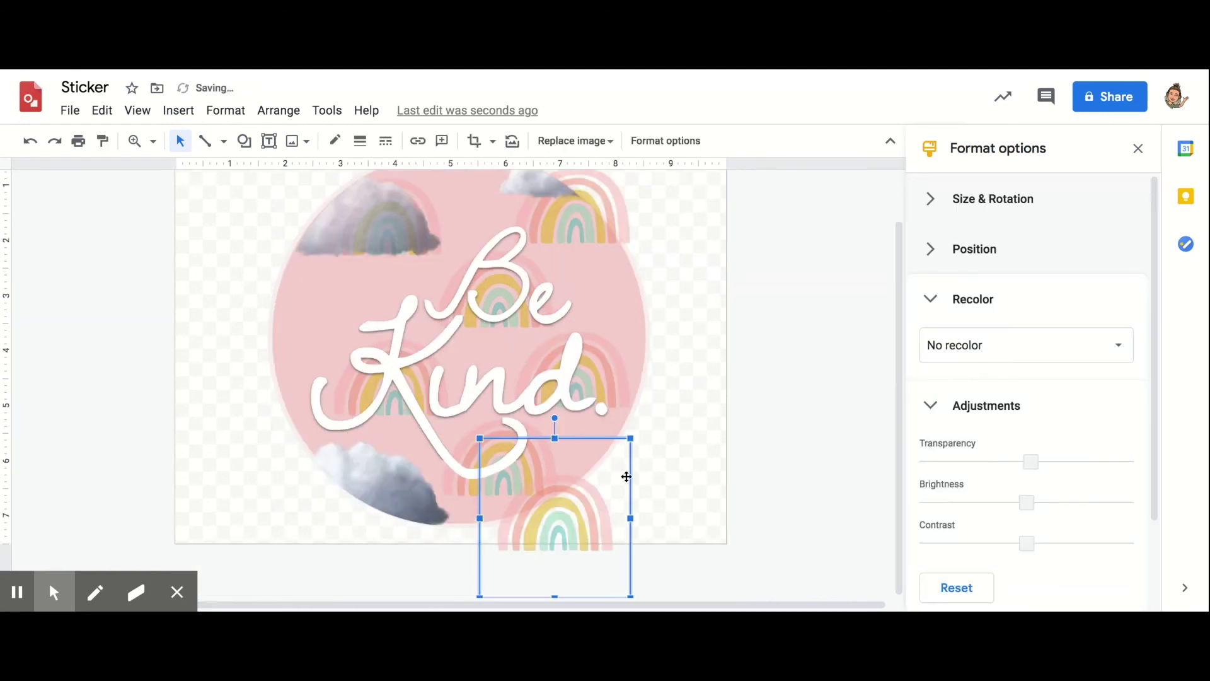
pyautogui.moveTo(607, 513); pyautogui.dragTo(331, 301)
pyautogui.click(493, 141)
pyautogui.moveTo(592, 172)
pyautogui.click(613, 209)
pyautogui.scroll(1, 573, 284)
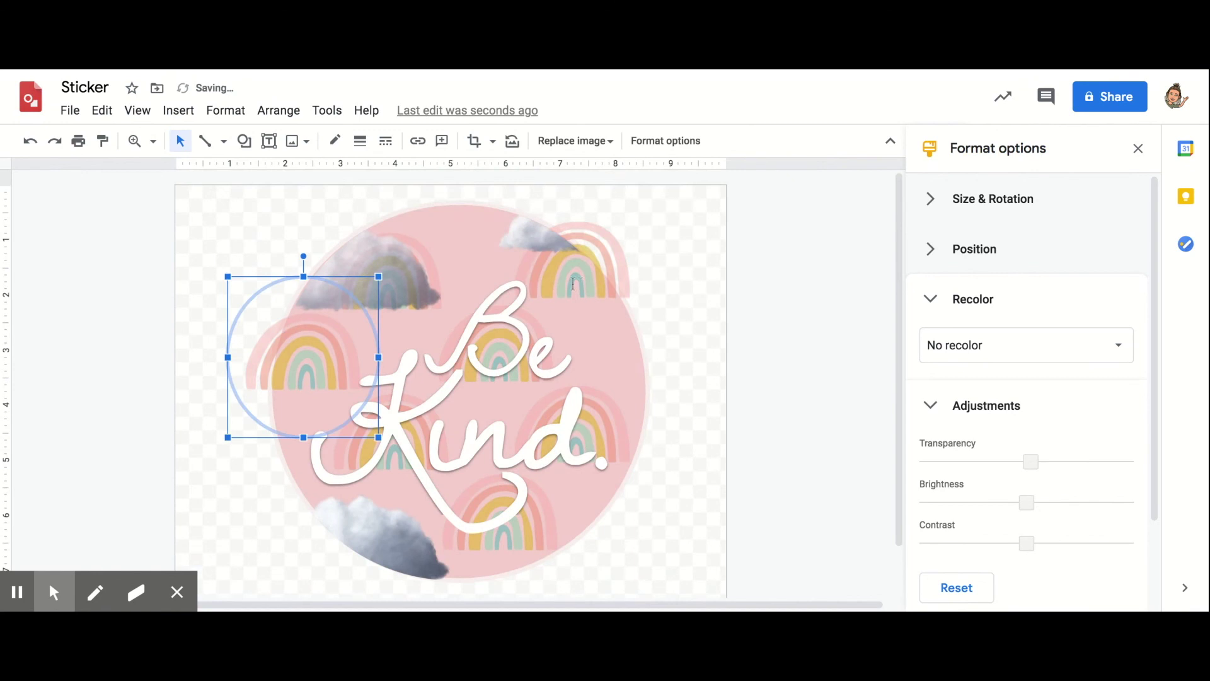
# - Enlarge the left rainbow's oval mask to match the pink circle so the rainbow is trimmed at its edge
pyautogui.doubleClick(326, 321)
pyautogui.moveTo(376, 279); pyautogui.dragTo(637, 203)
pyautogui.scroll(-1, 453, 296)
pyautogui.moveTo(229, 389); pyautogui.dragTo(276, 533)
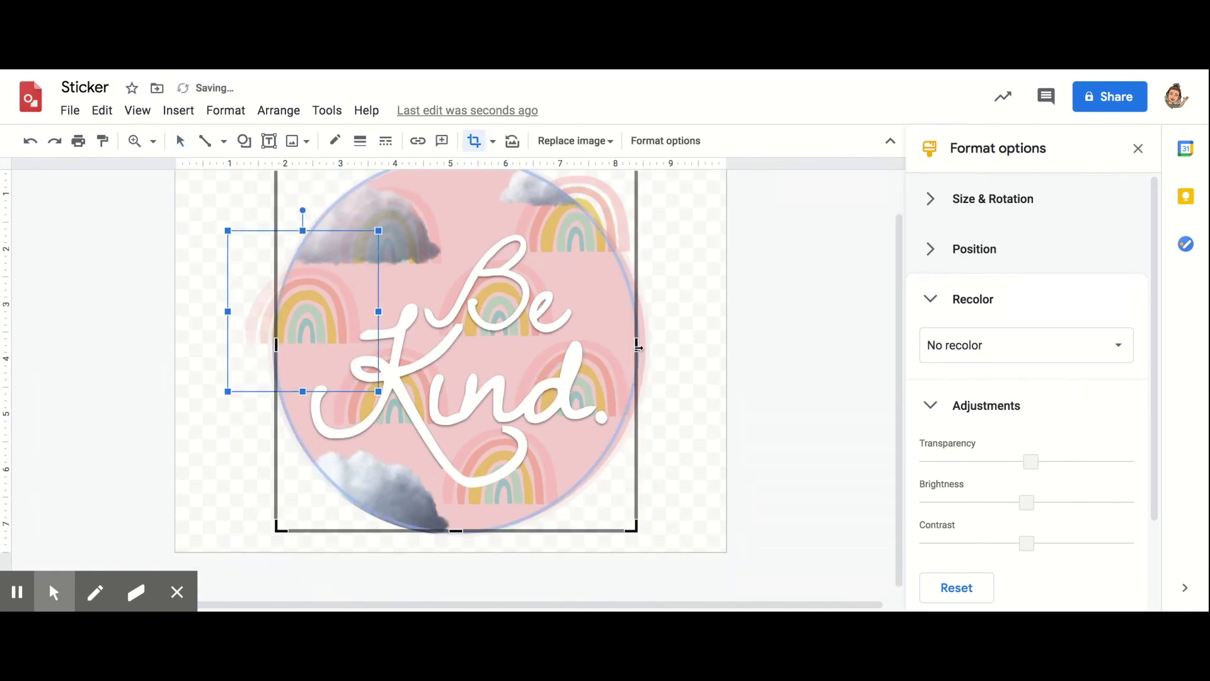
pyautogui.moveTo(637, 346); pyautogui.dragTo(644, 348)
pyautogui.click(699, 360)
pyautogui.click(788, 369)
pyautogui.scroll(1, 655, 271)
# - Apply an oval crop mask to the rainbow overhanging the circle's upper-right edge
pyautogui.click(593, 268)
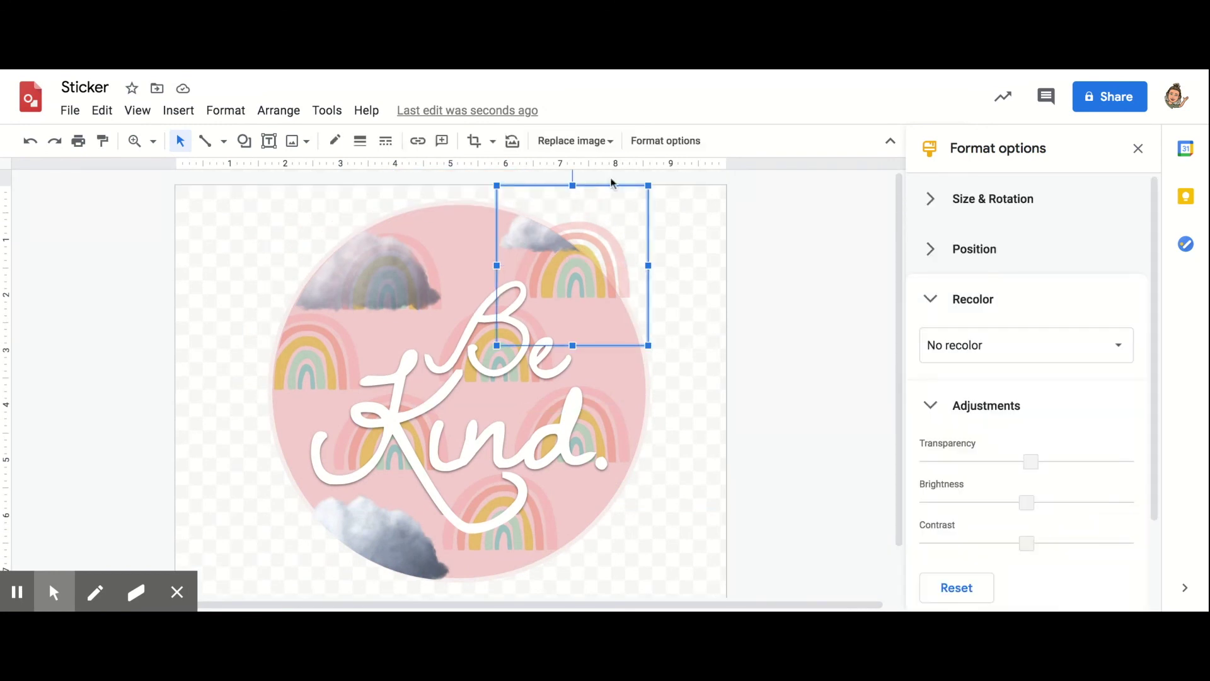
pyautogui.click(493, 142)
pyautogui.moveTo(515, 172)
pyautogui.click(613, 209)
pyautogui.scroll(-1, 615, 211)
pyautogui.click(615, 212)
# - Enlarge the upper-right rainbow's oval mask to match the pink circle's outline
pyautogui.doubleClick(608, 193)
pyautogui.moveTo(497, 294); pyautogui.dragTo(265, 527)
pyautogui.doubleClick(609, 192)
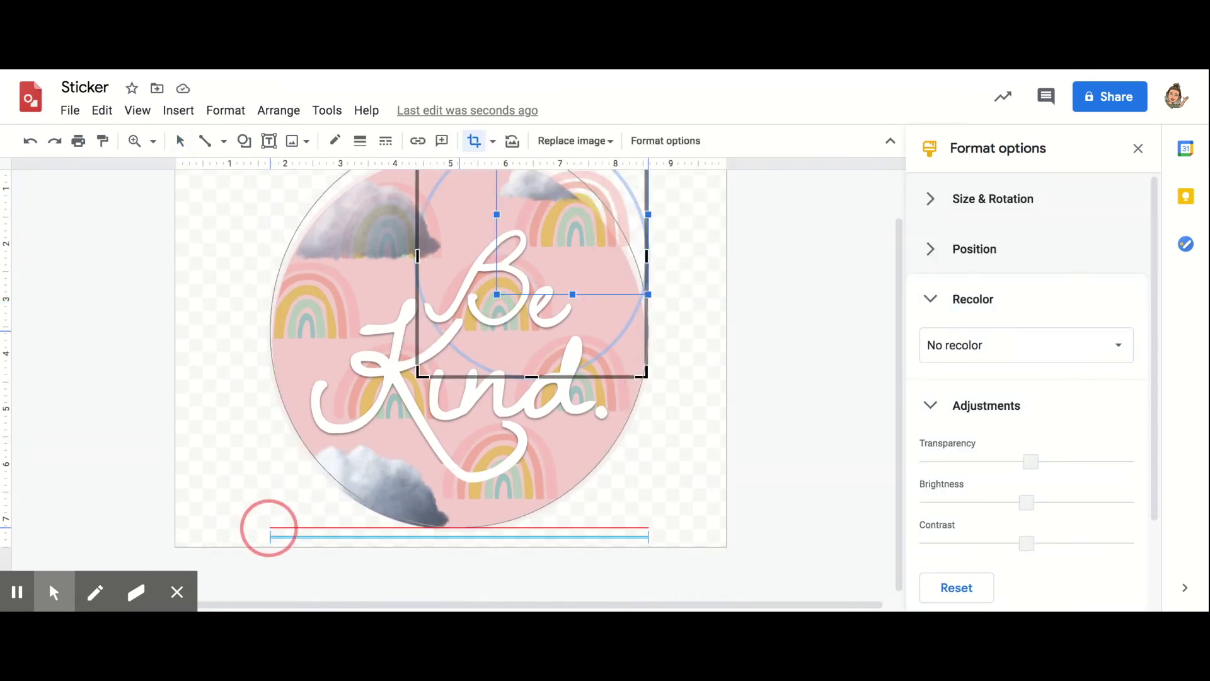
pyautogui.scroll(2, 265, 527)
pyautogui.click(646, 189)
pyautogui.moveTo(646, 189); pyautogui.dragTo(641, 203)
pyautogui.click(749, 235)
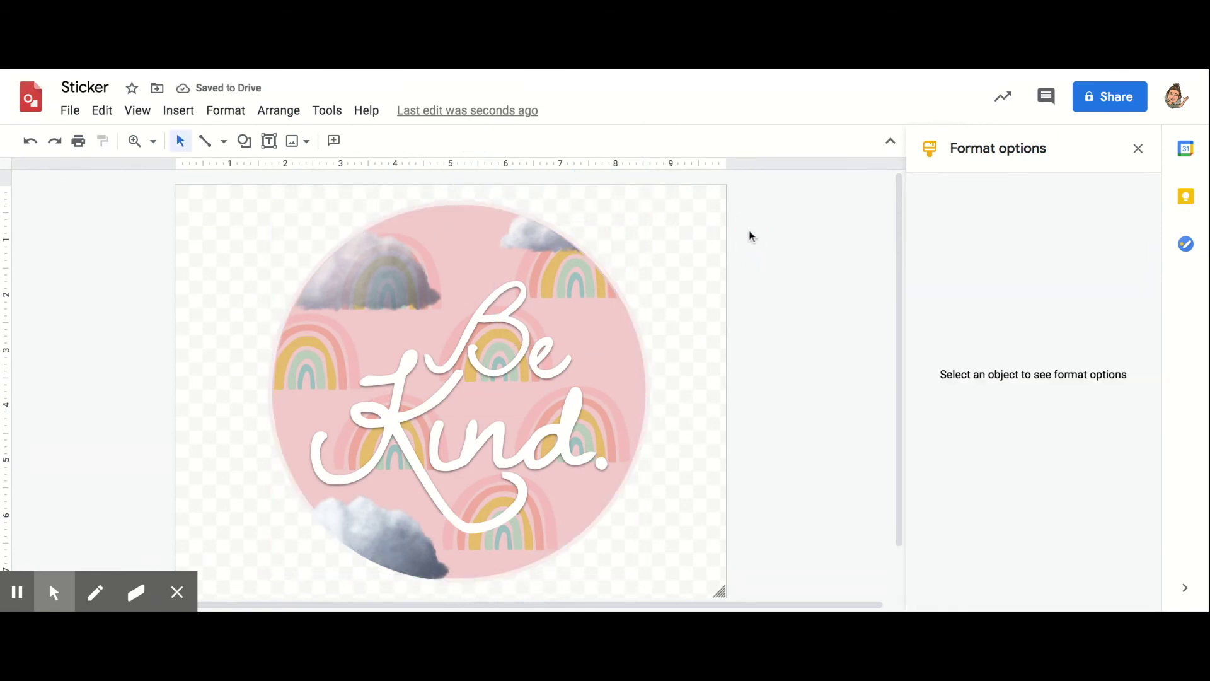
# - Shift the upper-left cloud down and toward the circle's left edge within its circular mask
pyautogui.click(329, 286)
pyautogui.doubleClick(330, 286)
pyautogui.moveTo(353, 271); pyautogui.dragTo(337, 303)
pyautogui.click(689, 323)
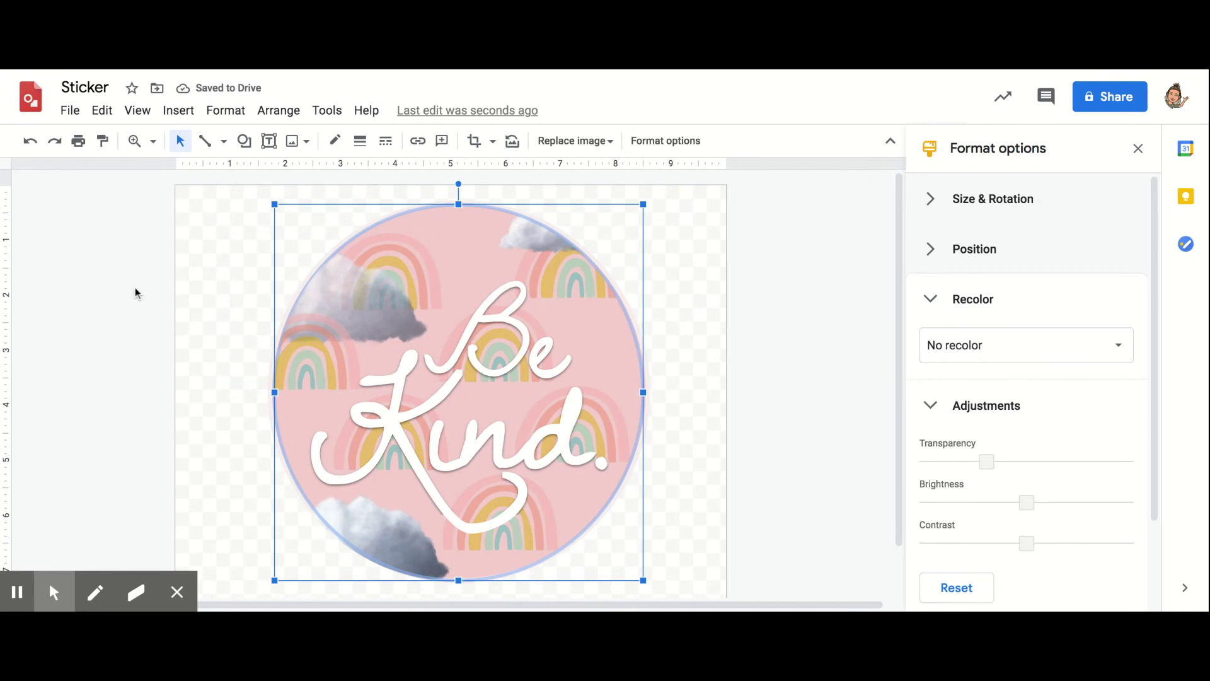